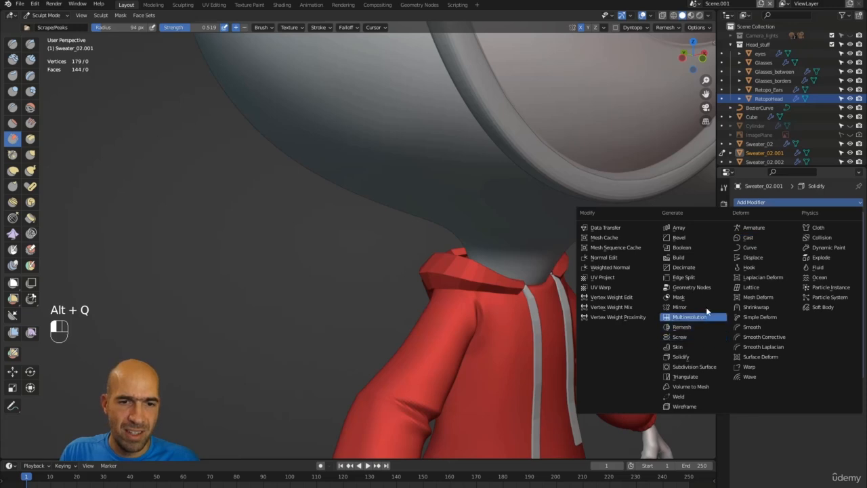
# Add a Subdivision Surface modifier to the sweater and raise its viewport level to 3.
pyautogui.click(698, 366)
pyautogui.keyDown('alt'); pyautogui.moveTo(644, 284); pyautogui.dragTo(603, 280); pyautogui.keyUp('alt')
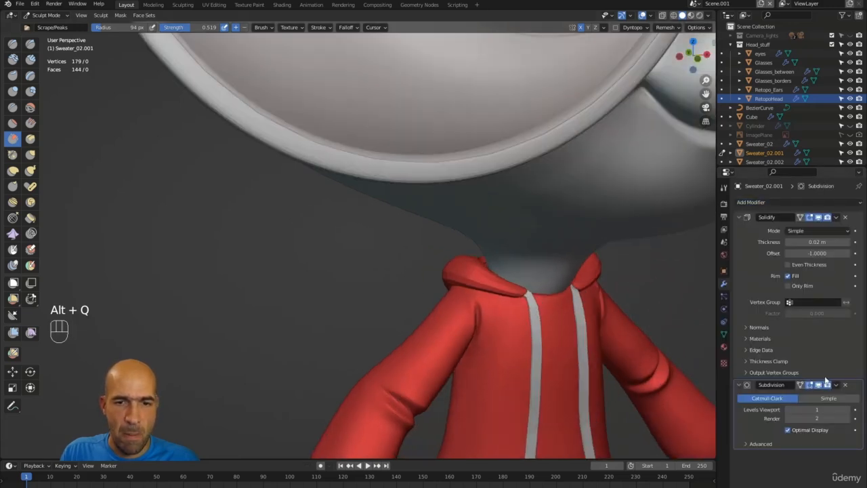
pyautogui.click(847, 410)
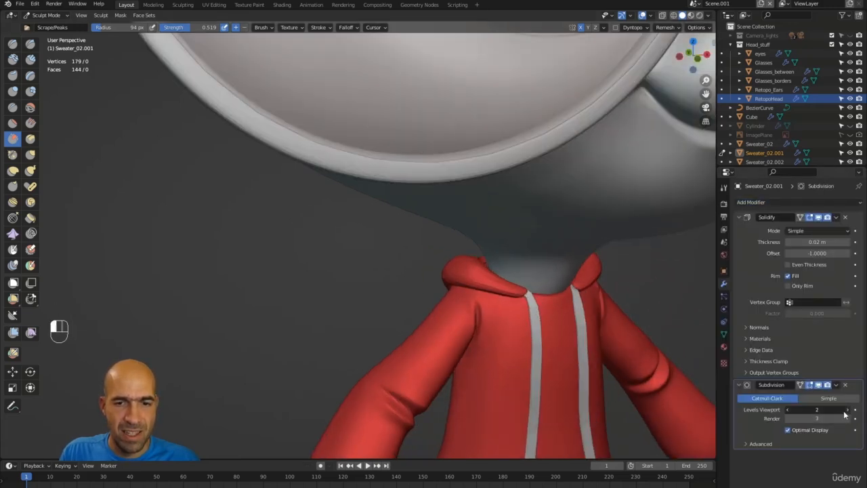
pyautogui.click(846, 409)
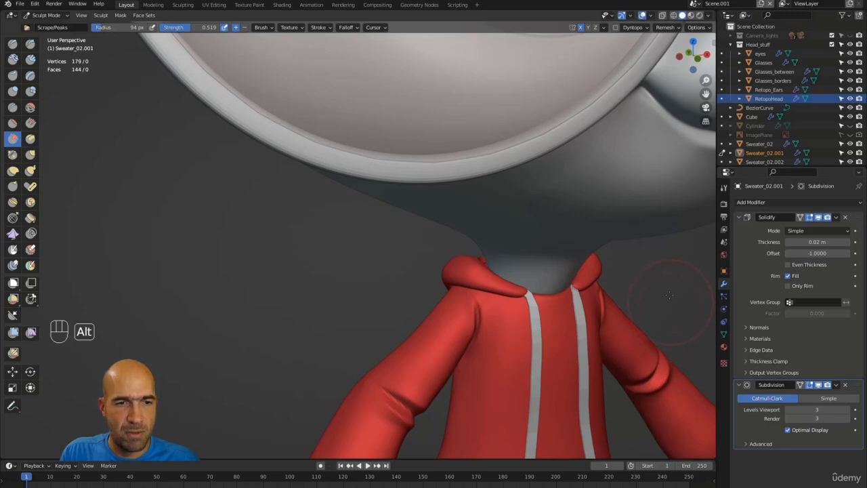
# Replace the Subdivision modifier with a Multires modifier subdivided three levels using Ctrl+3.
pyautogui.keyDown('alt'); pyautogui.moveTo(669, 294); pyautogui.dragTo(610, 255); pyautogui.keyUp('alt')
pyautogui.click(845, 385)
pyautogui.hotkey('ctrl', '3')
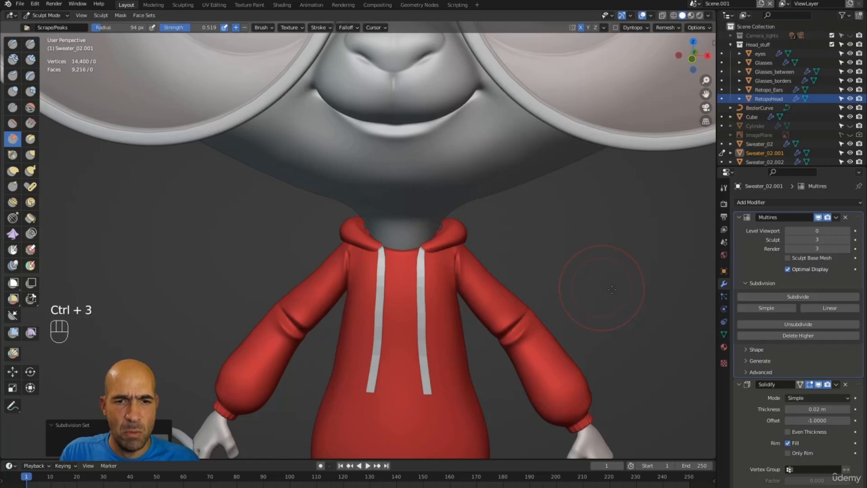
# Delete the Multires modifier, leaving only Solidify at 179 vertices, and show the Add Modifier list.
pyautogui.keyDown('alt'); pyautogui.moveTo(654, 300); pyautogui.dragTo(792, 271); pyautogui.keyUp('alt')
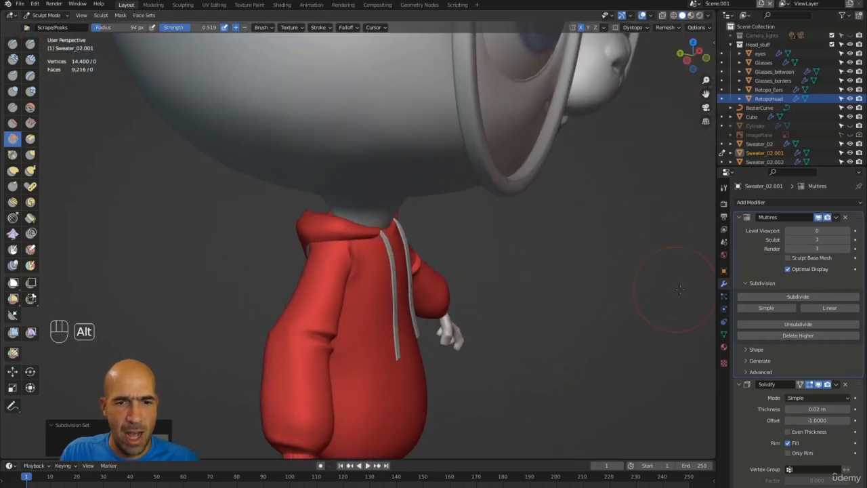
pyautogui.click(844, 217)
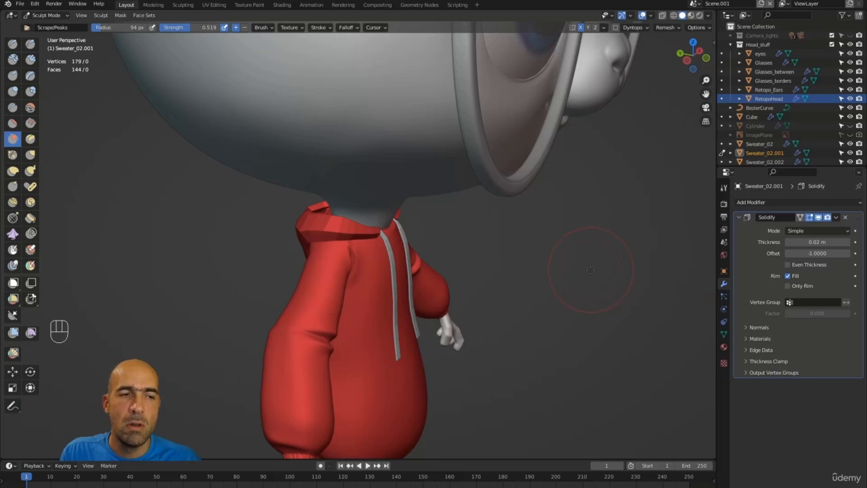
pyautogui.click(768, 202)
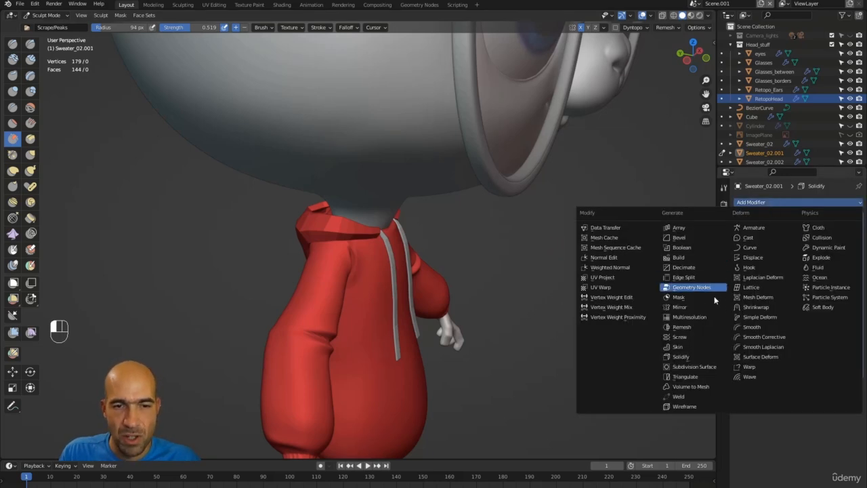
# Add a Subdivision Surface modifier below Solidify with viewport and render levels both at 3.
pyautogui.click(697, 367)
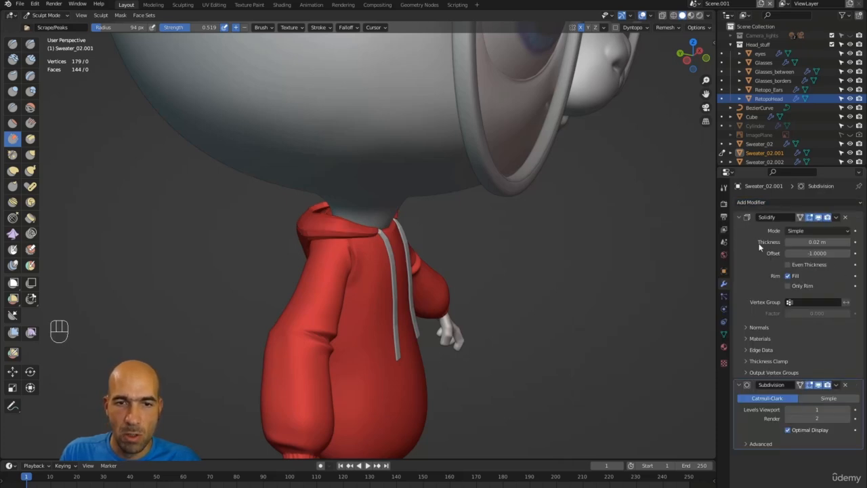
pyautogui.keyDown('alt'); pyautogui.moveTo(535, 283); pyautogui.dragTo(582, 230, button='middle'); pyautogui.keyUp('alt')
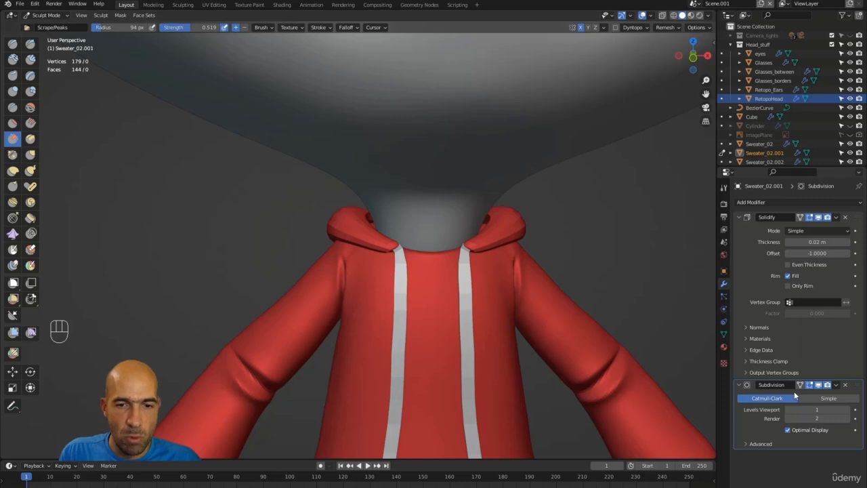
pyautogui.click(847, 409)
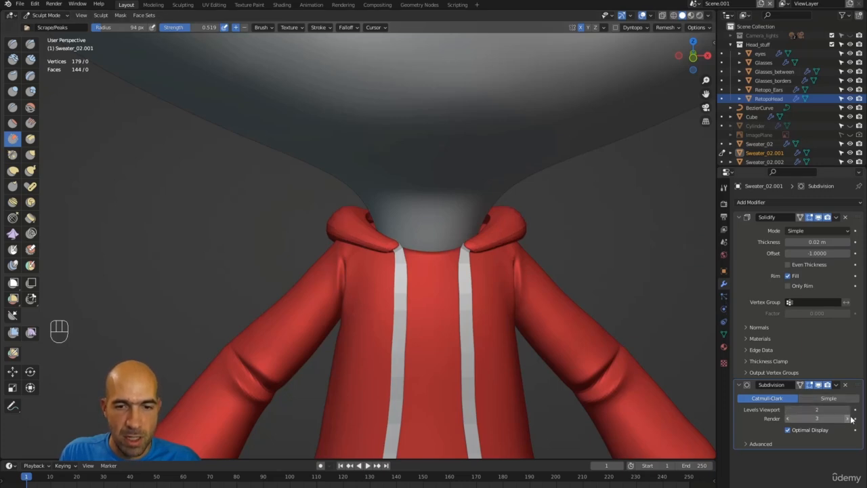
pyautogui.click(846, 418)
pyautogui.moveTo(515, 285)
pyautogui.keyDown('alt'); pyautogui.mouseDown(button='middle')
pyautogui.moveTo(467, 288)
pyautogui.moveTo(514, 289)
pyautogui.mouseUp(button='middle'); pyautogui.keyUp('alt')
pyautogui.moveTo(514, 289)
pyautogui.keyDown('alt'); pyautogui.keyDown('shift'); pyautogui.mouseDown()
pyautogui.moveTo(567, 247)
pyautogui.moveTo(503, 259)
pyautogui.moveTo(517, 230)
pyautogui.mouseUp(); pyautogui.keyUp('shift'); pyautogui.keyUp('alt')
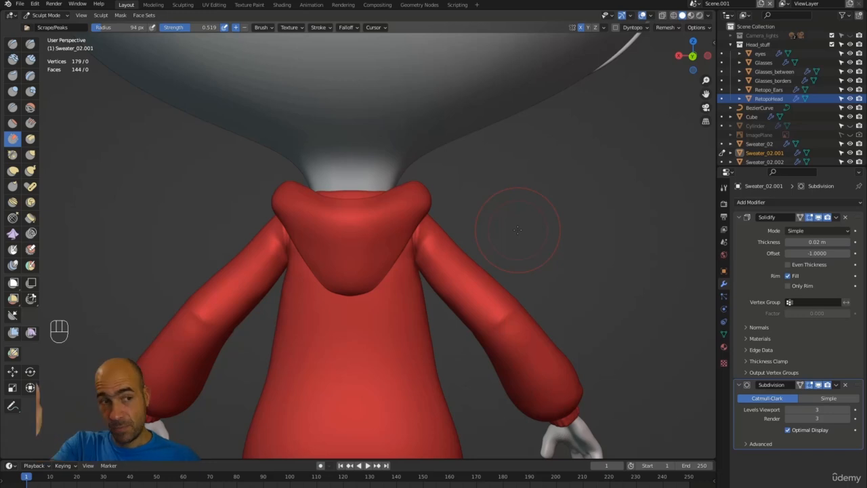
pyautogui.keyDown('ctrl'); pyautogui.keyDown('alt'); pyautogui.moveTo(617, 285); pyautogui.dragTo(591, 304); pyautogui.keyUp('alt'); pyautogui.keyUp('ctrl')
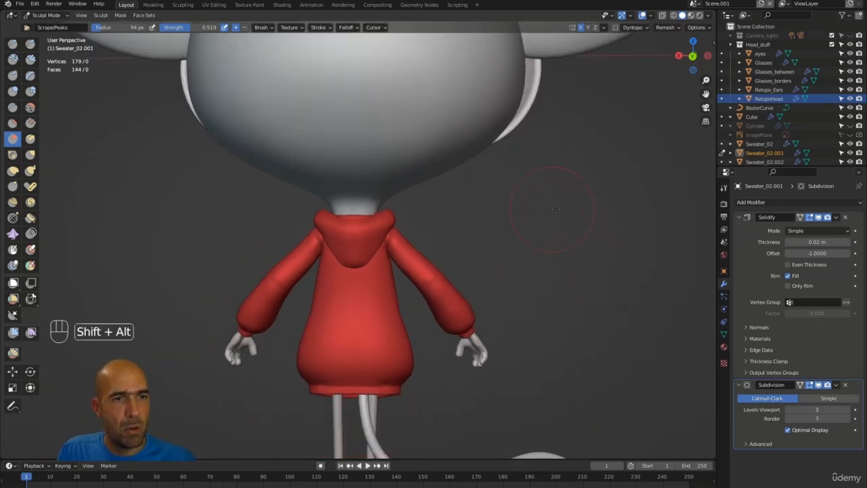
pyautogui.keyDown('alt'); pyautogui.keyDown('shift'); pyautogui.moveTo(555, 208); pyautogui.dragTo(551, 332); pyautogui.keyUp('shift'); pyautogui.keyUp('alt')
pyautogui.keyDown('ctrl'); pyautogui.keyDown('alt'); pyautogui.moveTo(550, 332); pyautogui.dragTo(520, 292); pyautogui.keyUp('alt'); pyautogui.keyUp('ctrl')
pyautogui.keyDown('alt'); pyautogui.moveTo(598, 247); pyautogui.dragTo(590, 201); pyautogui.keyUp('alt')
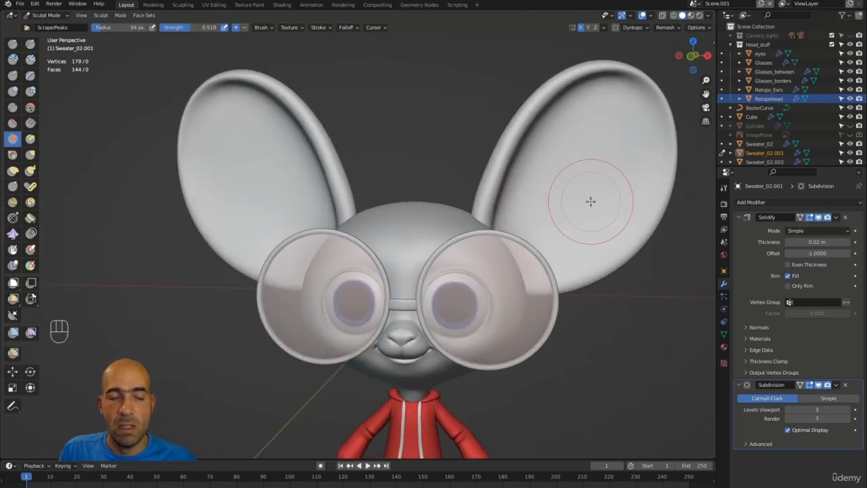
pyautogui.keyDown('alt'); pyautogui.moveTo(450, 152); pyautogui.dragTo(414, 145); pyautogui.keyUp('alt')
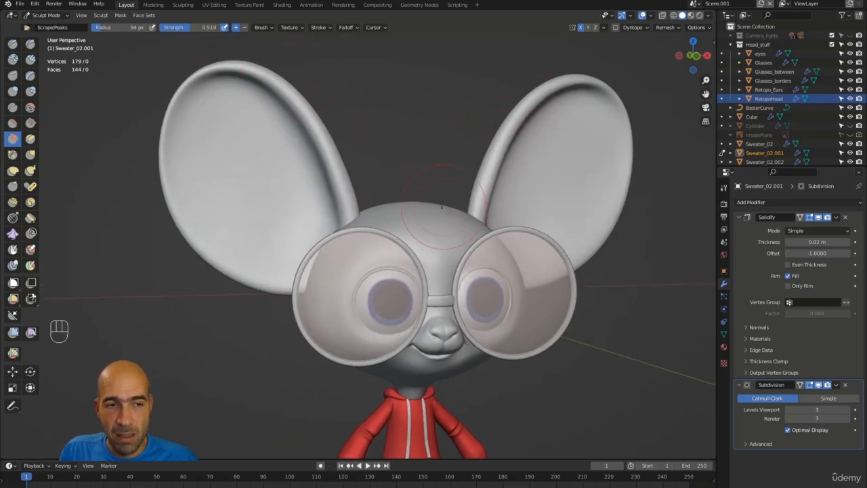
pyautogui.keyDown('alt'); pyautogui.moveTo(441, 203); pyautogui.dragTo(415, 159); pyautogui.keyUp('alt')
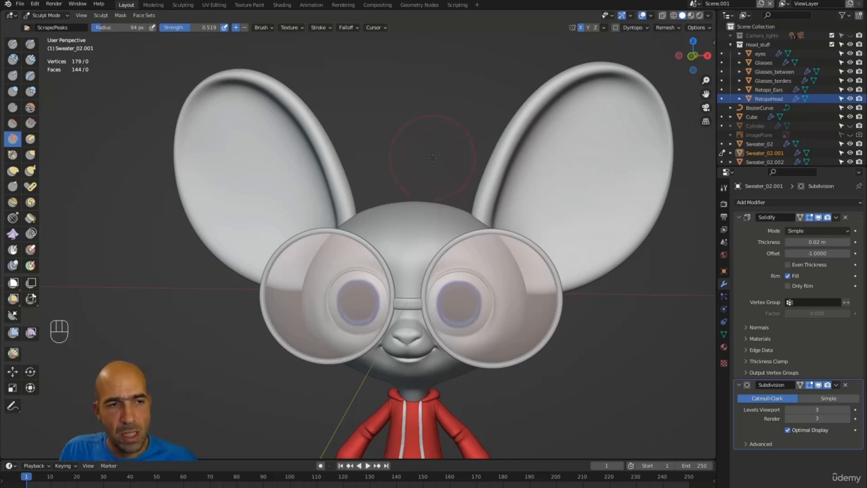
pyautogui.keyDown('alt'); pyautogui.moveTo(435, 158); pyautogui.dragTo(529, 251); pyautogui.keyUp('alt')
pyautogui.scroll(3, 484, 175)
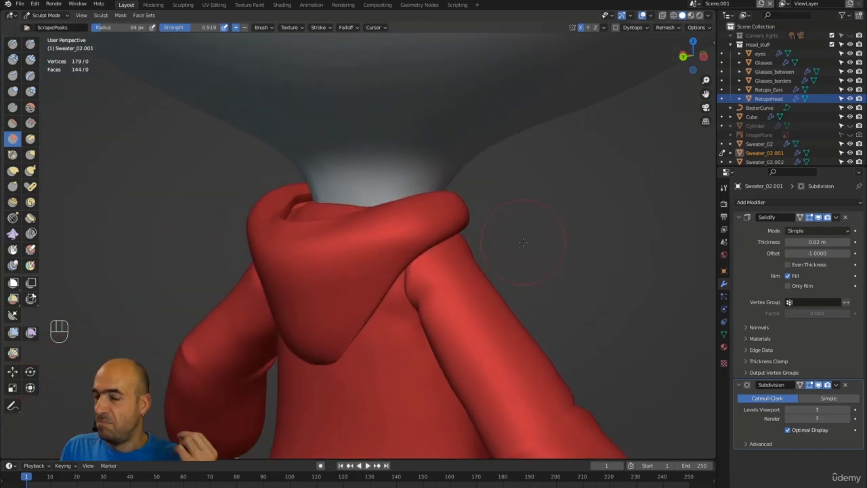
# Pull the hood rim into shape with the Grab brush.
pyautogui.moveTo(501, 235)
pyautogui.keyDown('alt'); pyautogui.mouseDown()
pyautogui.moveTo(542, 239)
pyautogui.moveTo(525, 241)
pyautogui.mouseUp(); pyautogui.keyUp('alt')
pyautogui.press('g')
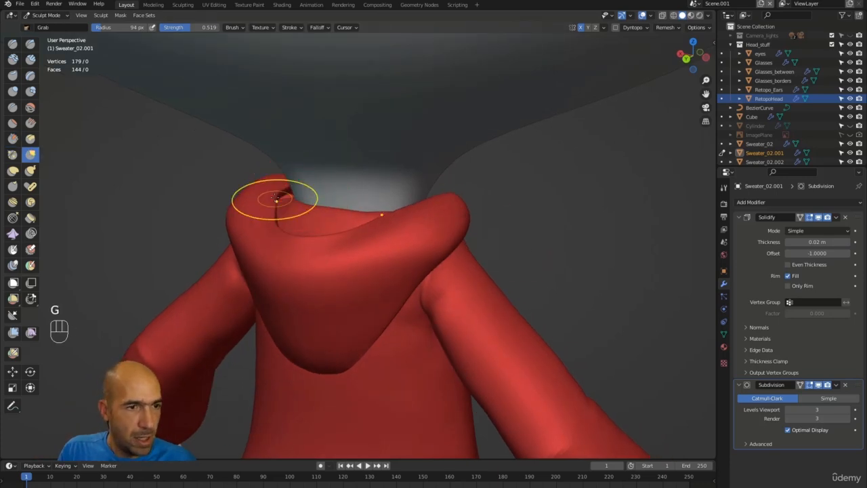
pyautogui.moveTo(271, 198)
pyautogui.mouseDown()
pyautogui.moveTo(281, 194)
pyautogui.moveTo(283, 227)
pyautogui.mouseUp()
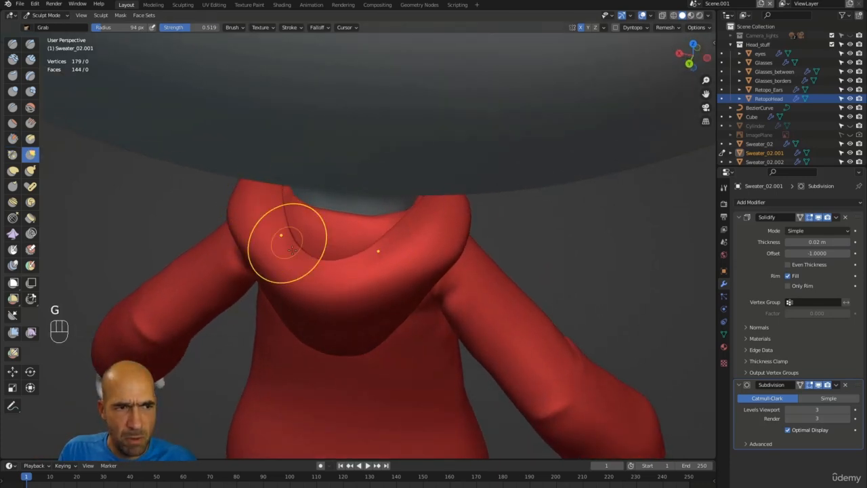
# Smooth out the crease running along the hood.
pyautogui.keyDown('alt'); pyautogui.moveTo(329, 266); pyautogui.dragTo(362, 275); pyautogui.keyUp('alt')
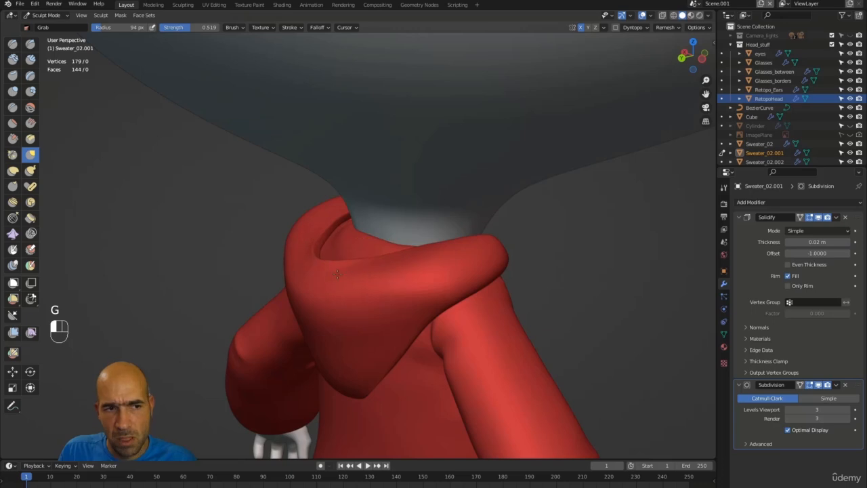
pyautogui.keyDown('alt'); pyautogui.moveTo(516, 263); pyautogui.dragTo(401, 298); pyautogui.keyUp('alt')
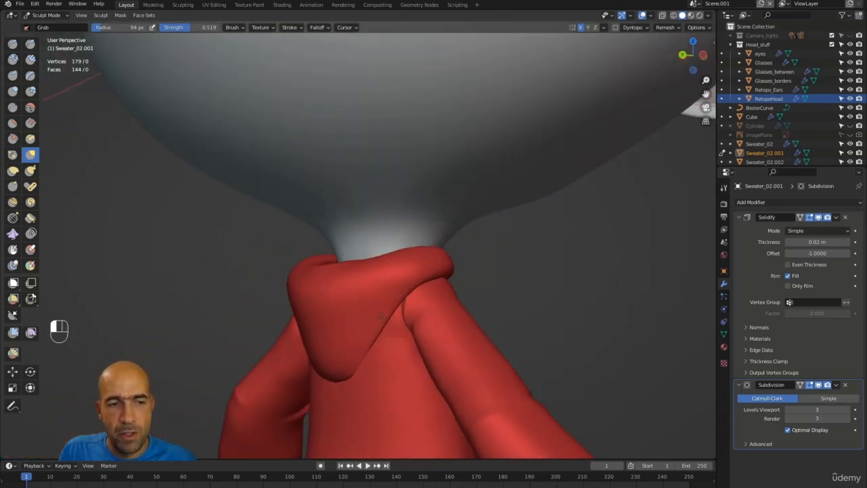
pyautogui.keyDown('alt'); pyautogui.moveTo(484, 300); pyautogui.dragTo(290, 319); pyautogui.keyUp('alt')
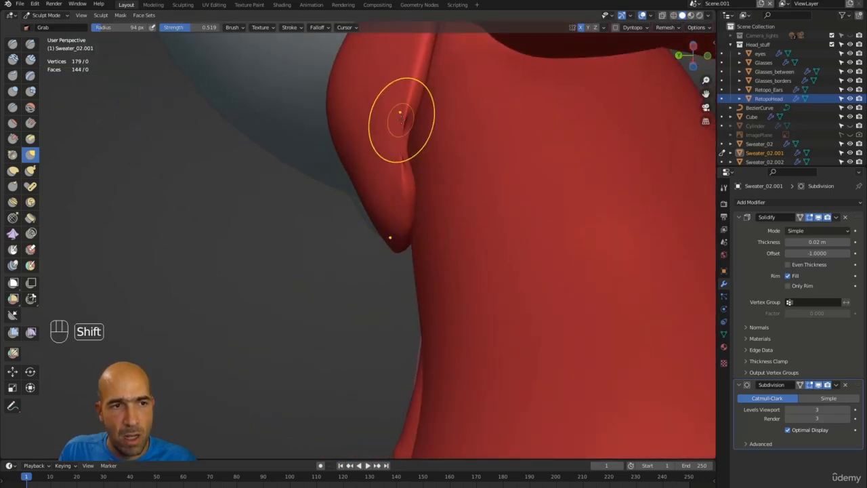
pyautogui.keyDown('alt'); pyautogui.moveTo(400, 140); pyautogui.dragTo(444, 77); pyautogui.keyUp('alt')
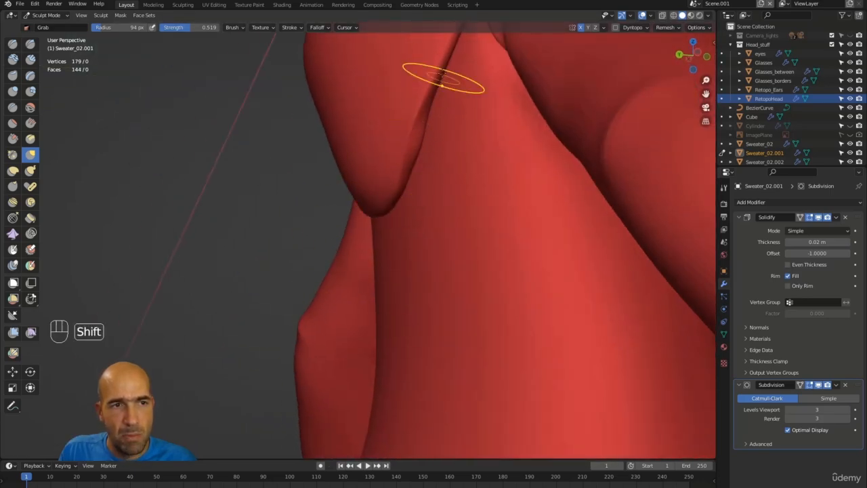
pyautogui.moveTo(303, 208)
pyautogui.keyDown('alt'); pyautogui.keyDown('shift'); pyautogui.mouseDown()
pyautogui.moveTo(345, 341)
pyautogui.moveTo(586, 244)
pyautogui.mouseUp(); pyautogui.keyUp('shift'); pyautogui.keyUp('alt')
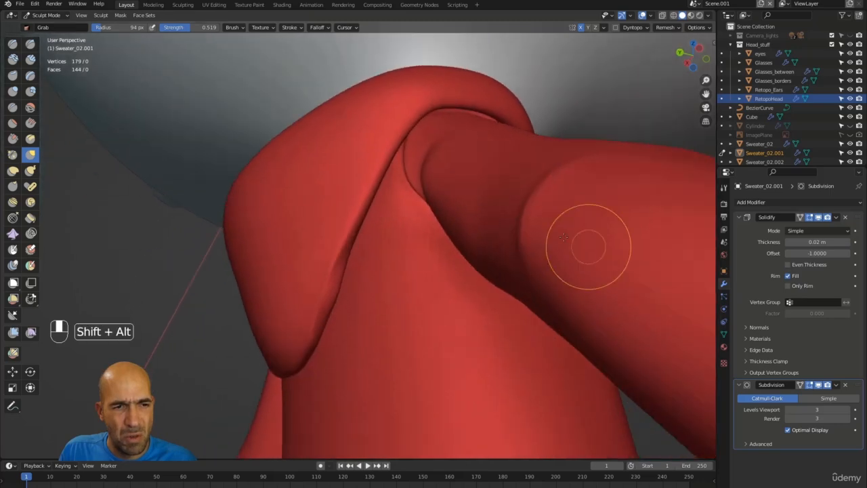
pyautogui.moveTo(363, 188)
pyautogui.keyDown('shift'); pyautogui.mouseDown()
pyautogui.moveTo(471, 108)
pyautogui.moveTo(332, 271)
pyautogui.moveTo(174, 358)
pyautogui.moveTo(179, 329)
pyautogui.moveTo(104, 322)
pyautogui.moveTo(155, 271)
pyautogui.mouseUp(); pyautogui.keyUp('shift')
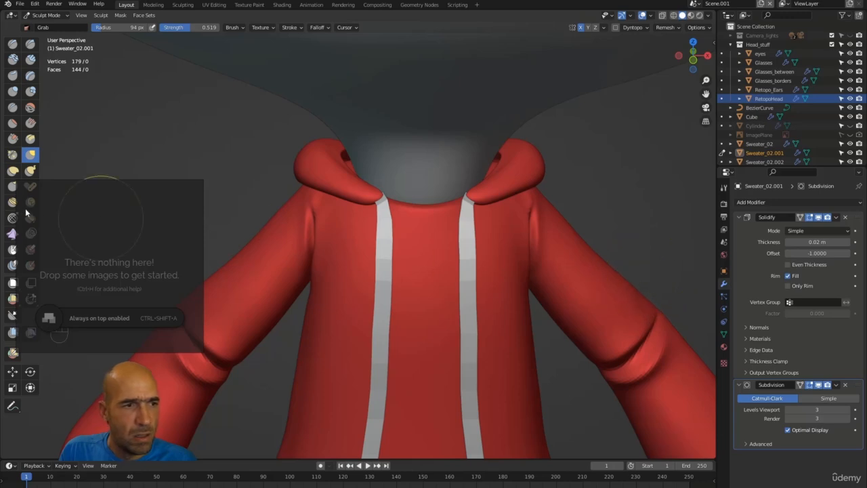
# Open the recent All_characters reference board in PureRef.
pyautogui.rightClick(105, 231)
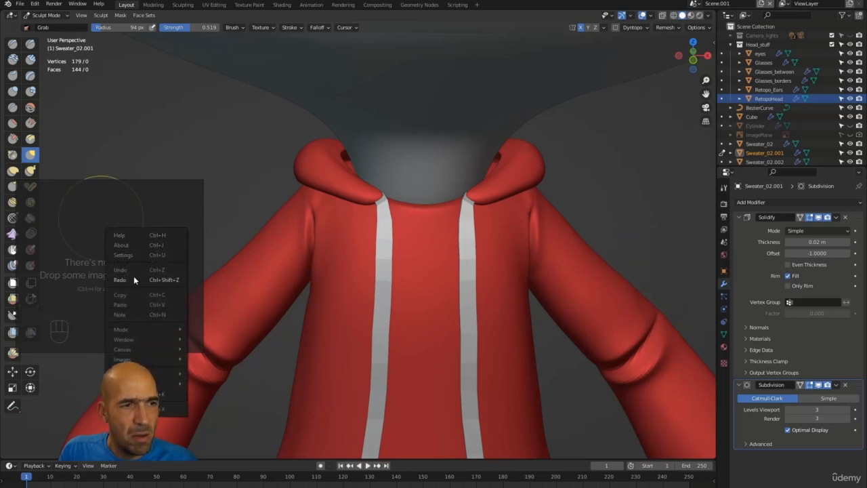
pyautogui.moveTo(133, 341)
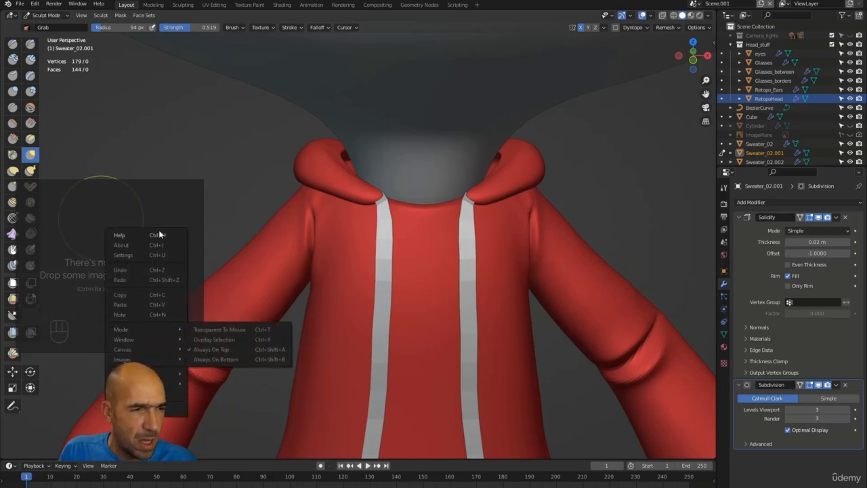
pyautogui.moveTo(163, 384)
pyautogui.moveTo(208, 392)
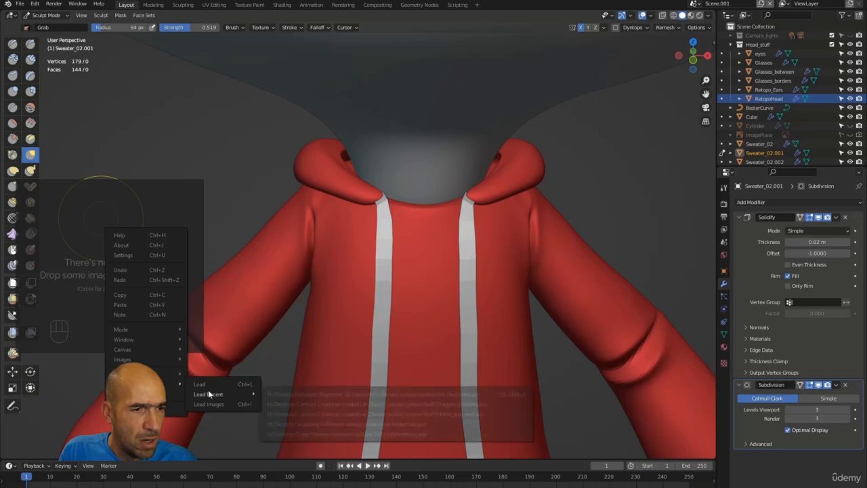
pyautogui.click(331, 397)
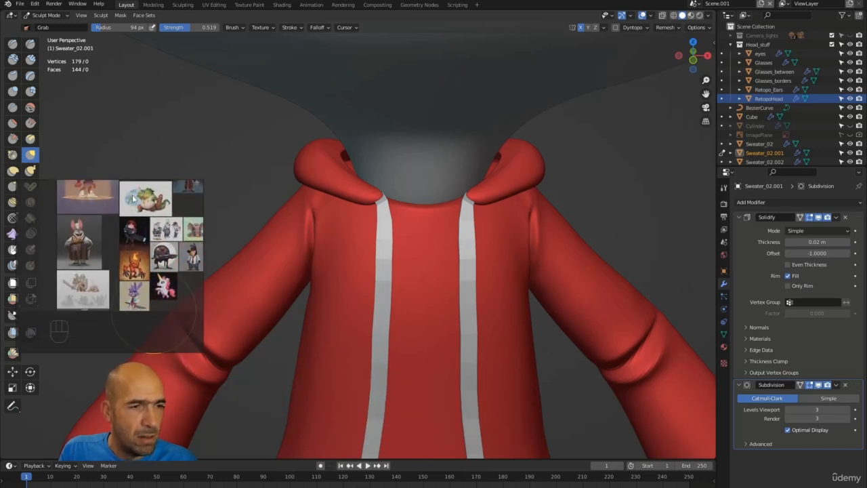
# Enlarge the reference window and browse the board's demon, mouse, witch and cat images.
pyautogui.moveTo(204, 353); pyautogui.dragTo(513, 458)
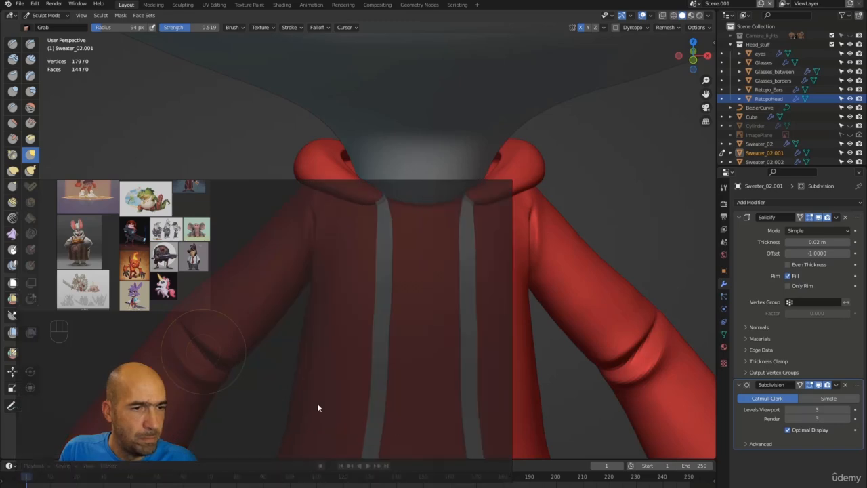
pyautogui.scroll(4, 348, 316)
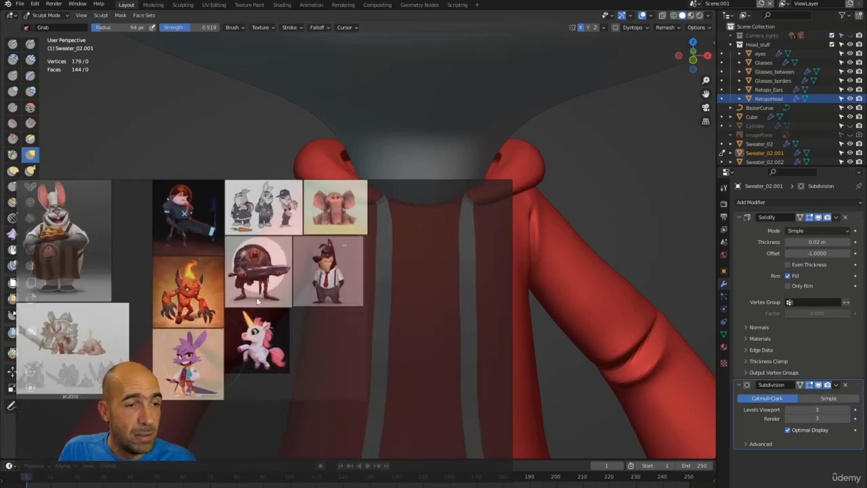
pyautogui.scroll(2, 348, 315)
pyautogui.moveTo(348, 316); pyautogui.dragTo(352, 354, button='middle')
pyautogui.scroll(-2, 407, 335)
pyautogui.scroll(-1, 351, 354)
pyautogui.scroll(-2, 377, 336)
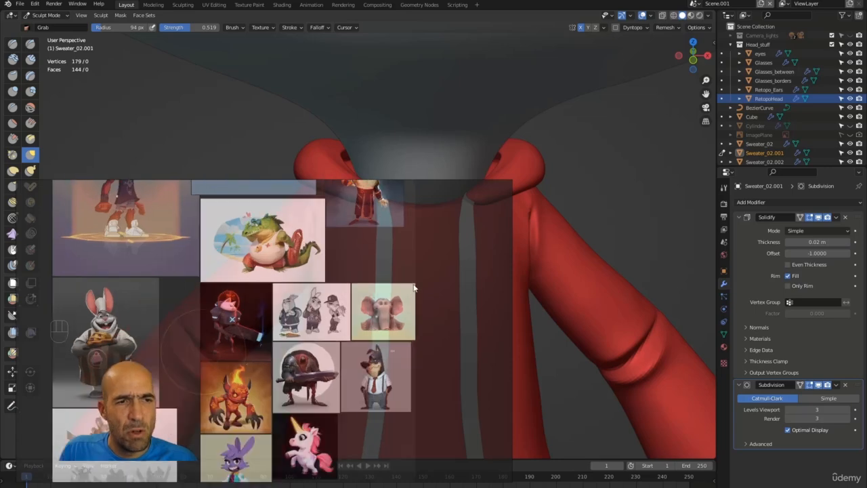
pyautogui.scroll(2, 411, 300)
pyautogui.moveTo(411, 300)
pyautogui.mouseDown(button='middle')
pyautogui.moveTo(421, 345)
pyautogui.moveTo(412, 296)
pyautogui.moveTo(404, 292)
pyautogui.mouseUp(button='middle')
pyautogui.scroll(-1, 420, 338)
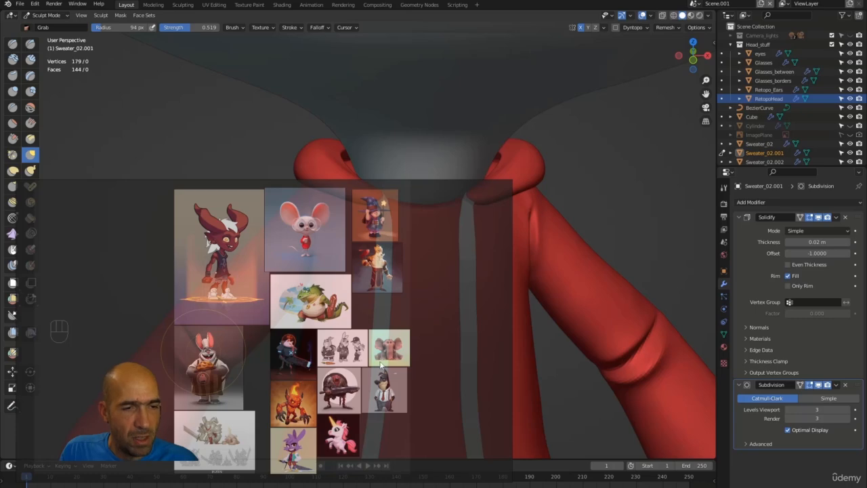
pyautogui.scroll(6, 280, 277)
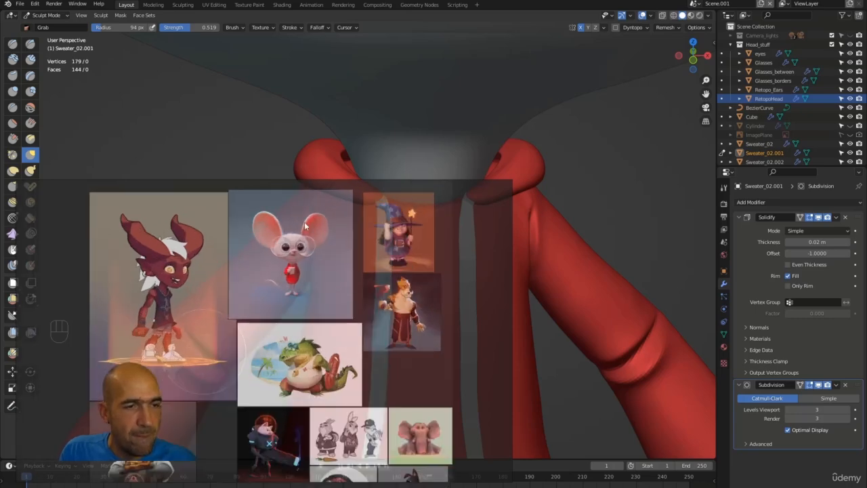
pyautogui.moveTo(344, 251); pyautogui.dragTo(280, 334, button='middle')
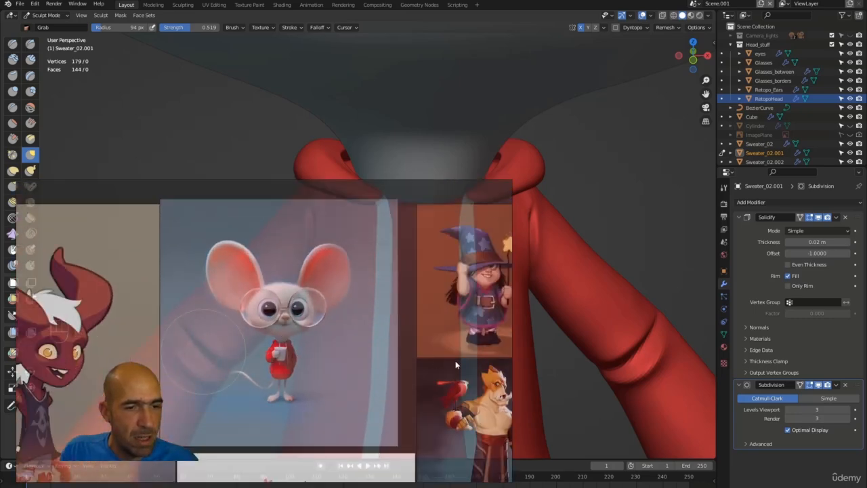
# Shrink the reference window and frame the mouse-with-glasses image in the upper left.
pyautogui.moveTo(513, 179); pyautogui.dragTo(212, 270)
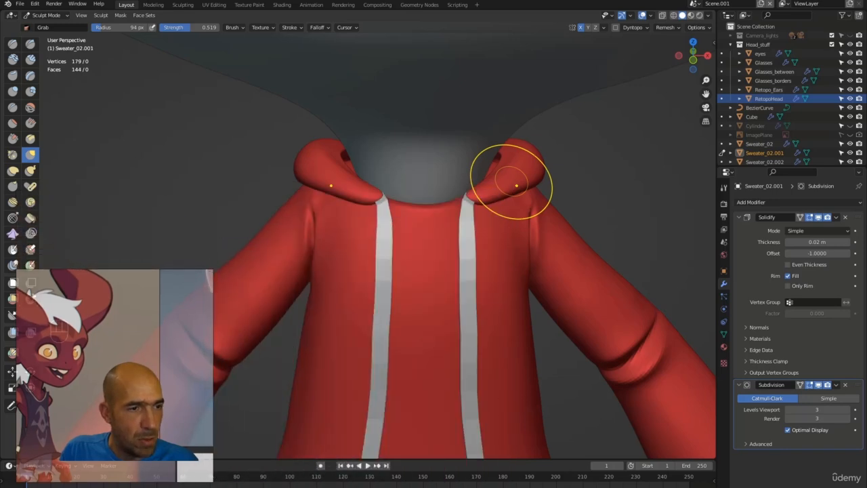
pyautogui.moveTo(116, 380); pyautogui.dragTo(1, 435, button='middle')
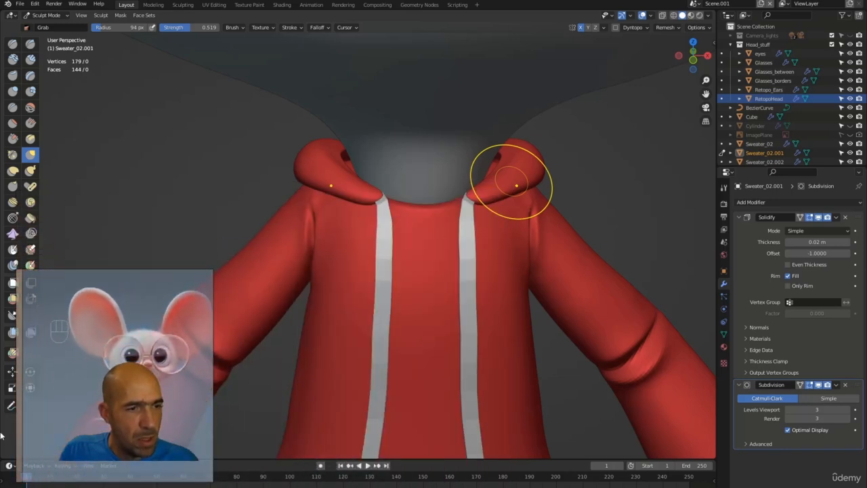
pyautogui.scroll(4, 88, 386)
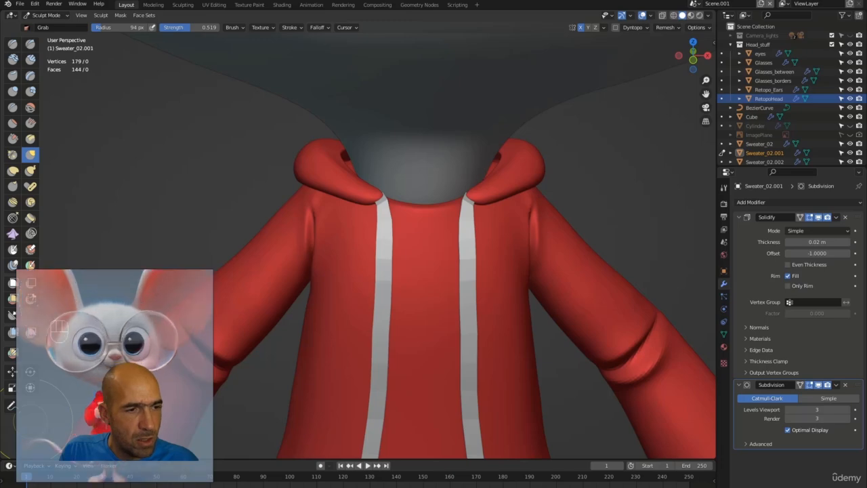
pyautogui.scroll(2, 101, 389)
pyautogui.moveTo(125, 389); pyautogui.dragTo(153, 195)
pyautogui.scroll(-3, 153, 195)
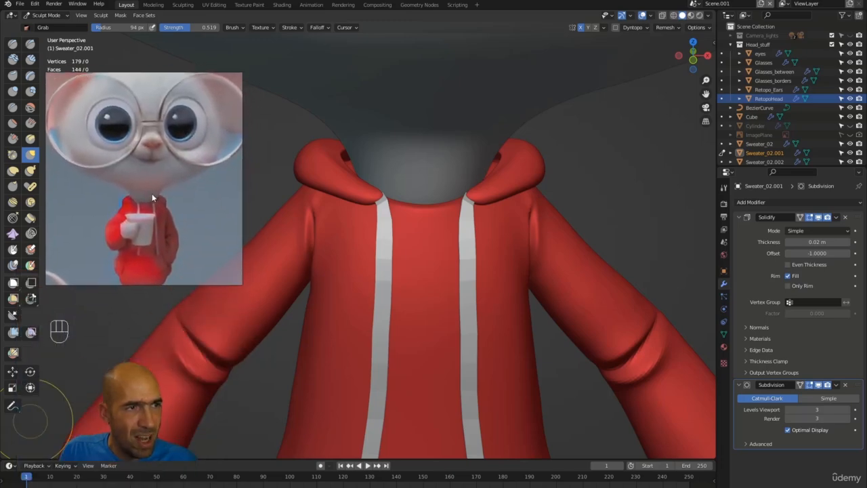
pyautogui.moveTo(678, 243)
pyautogui.keyDown('ctrl'); pyautogui.mouseDown(button='middle')
pyautogui.moveTo(512, 300)
pyautogui.moveTo(515, 242)
pyautogui.moveTo(483, 216)
pyautogui.moveTo(602, 203)
pyautogui.moveTo(508, 209)
pyautogui.moveTo(484, 232)
pyautogui.mouseUp(button='middle'); pyautogui.keyUp('ctrl')
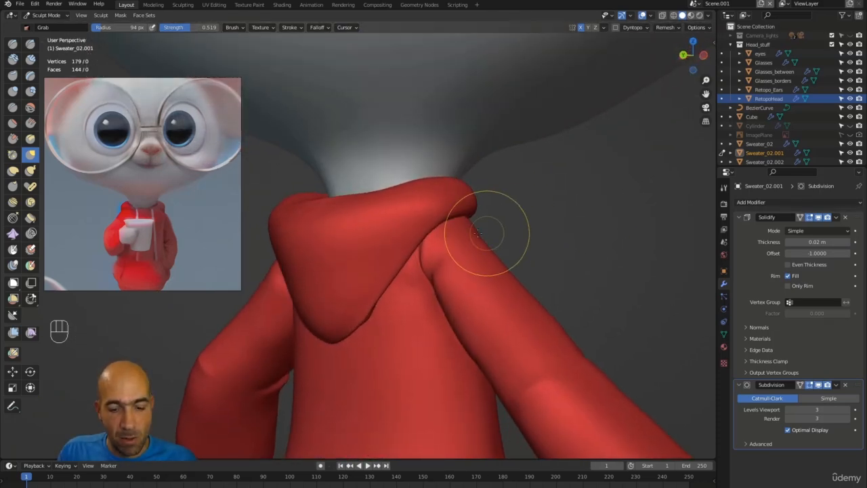
pyautogui.press('g')
pyautogui.moveTo(436, 234); pyautogui.dragTo(434, 239)
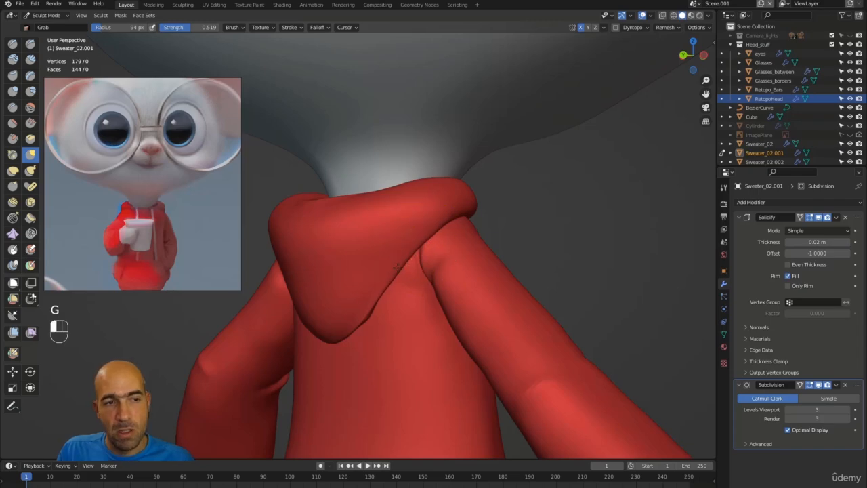
pyautogui.keyDown('alt'); pyautogui.moveTo(547, 240); pyautogui.dragTo(426, 387, button='middle'); pyautogui.keyUp('alt')
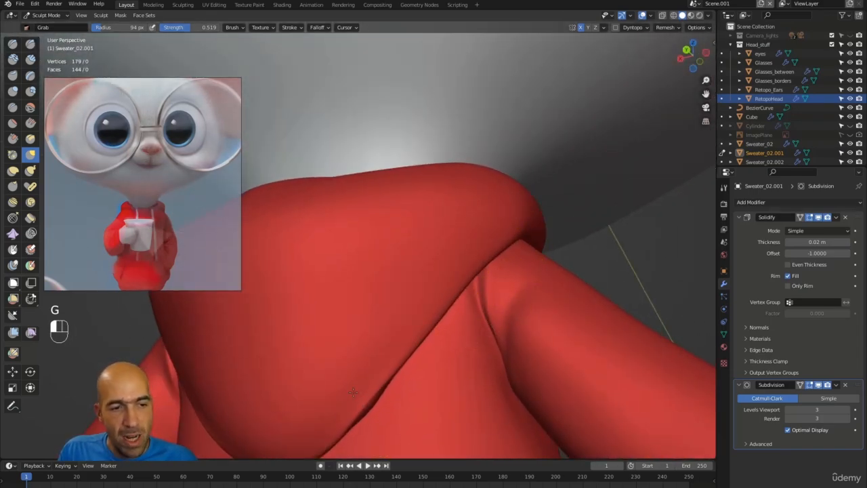
pyautogui.keyDown('alt'); pyautogui.moveTo(354, 397); pyautogui.dragTo(418, 380, button='middle'); pyautogui.keyUp('alt')
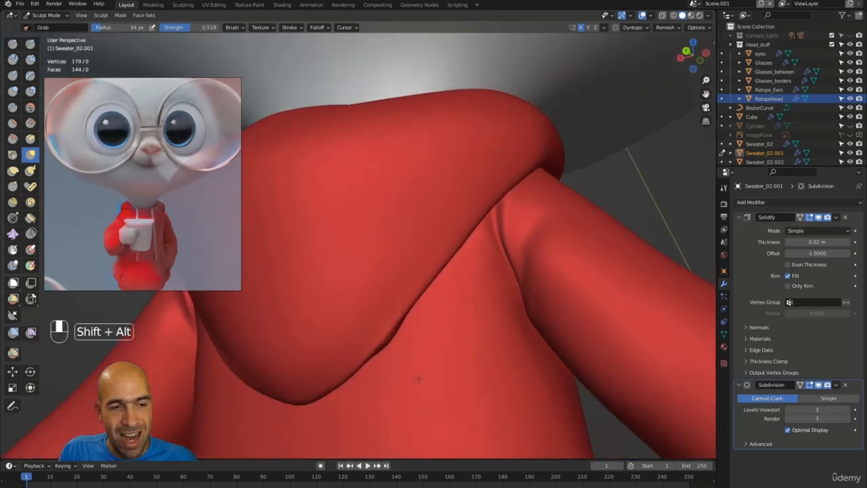
pyautogui.hotkey('ctrl', 'z')
pyautogui.hotkey('ctrl', 'z')
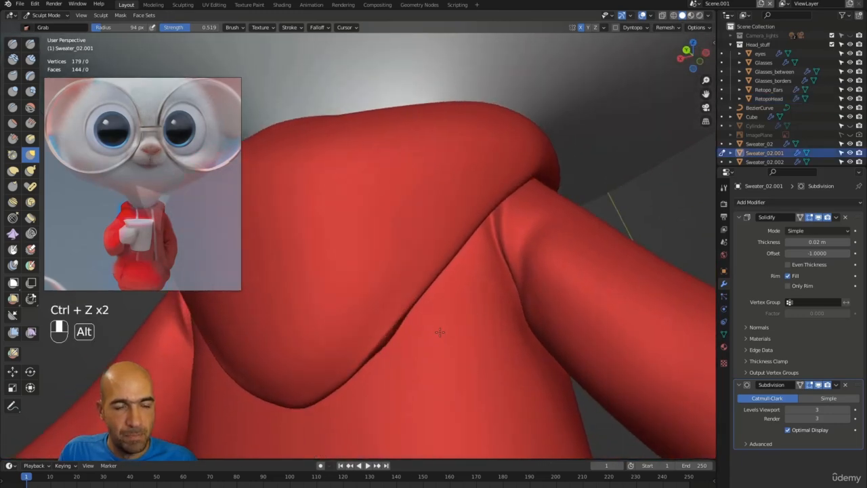
pyautogui.moveTo(439, 332)
pyautogui.keyDown('ctrl'); pyautogui.keyDown('alt'); pyautogui.mouseDown(button='middle')
pyautogui.moveTo(465, 397)
pyautogui.moveTo(458, 300)
pyautogui.moveTo(397, 228)
pyautogui.mouseUp(button='middle'); pyautogui.keyUp('alt'); pyautogui.keyUp('ctrl')
pyautogui.keyDown('alt'); pyautogui.moveTo(352, 182); pyautogui.dragTo(316, 194, button='middle'); pyautogui.keyUp('alt')
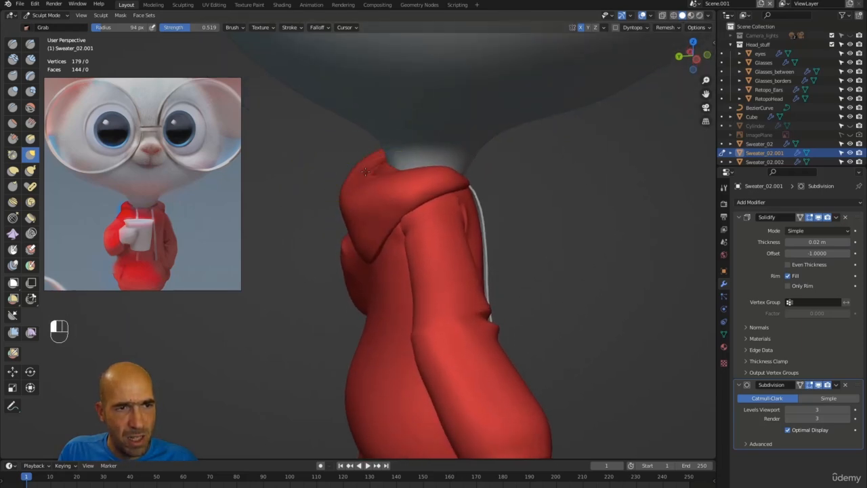
pyautogui.keyDown('alt'); pyautogui.moveTo(334, 190); pyautogui.dragTo(413, 177, button='middle'); pyautogui.keyUp('alt')
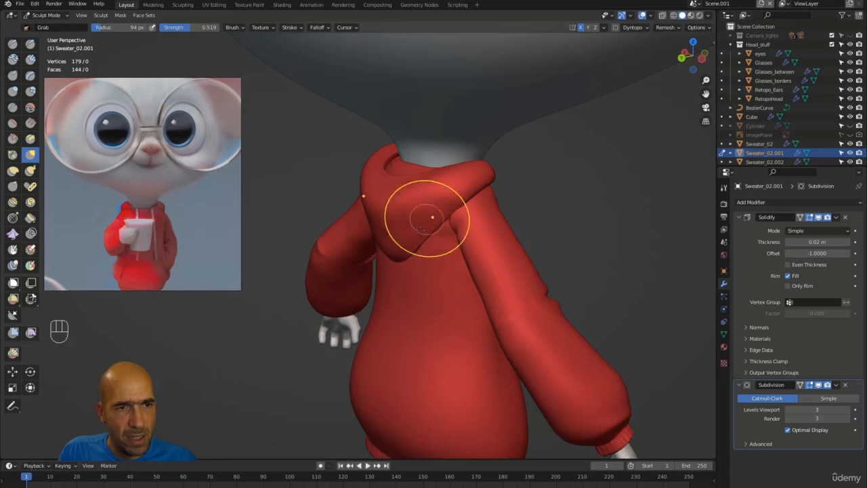
pyautogui.keyDown('alt'); pyautogui.moveTo(549, 211); pyautogui.dragTo(597, 214, button='middle'); pyautogui.keyUp('alt')
pyautogui.click(410, 181)
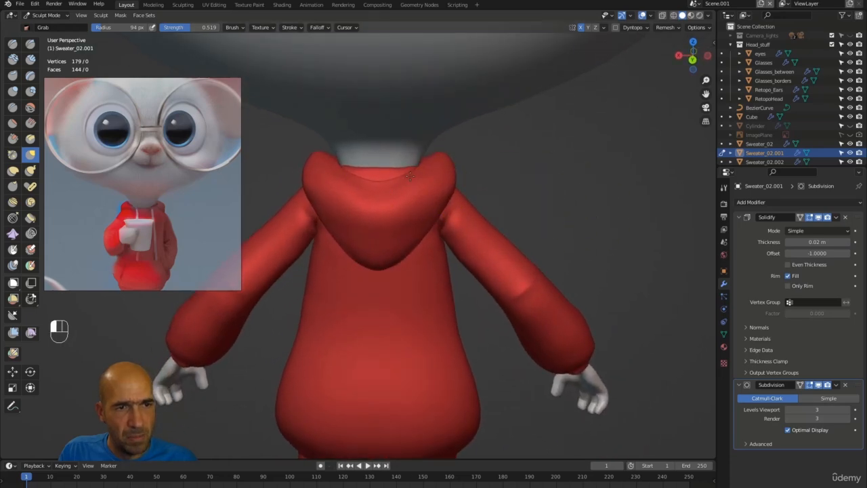
pyautogui.keyDown('alt'); pyautogui.moveTo(528, 195); pyautogui.dragTo(534, 198); pyautogui.keyUp('alt')
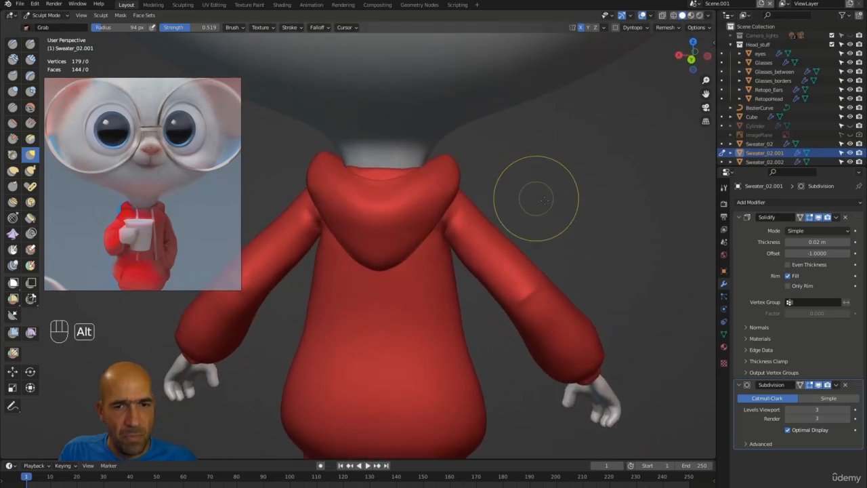
# Apply the Solidify and Subdivision modifiers to the sweater mesh.
pyautogui.click(838, 218)
pyautogui.click(830, 228)
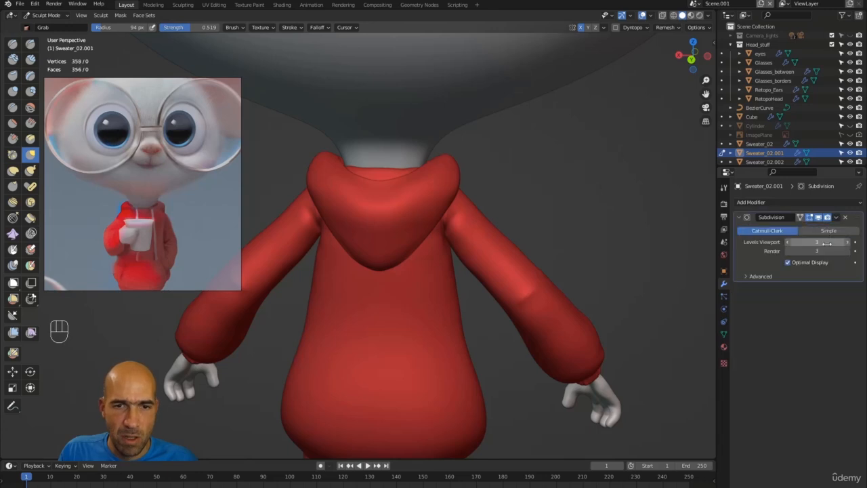
pyautogui.click(837, 218)
pyautogui.click(806, 227)
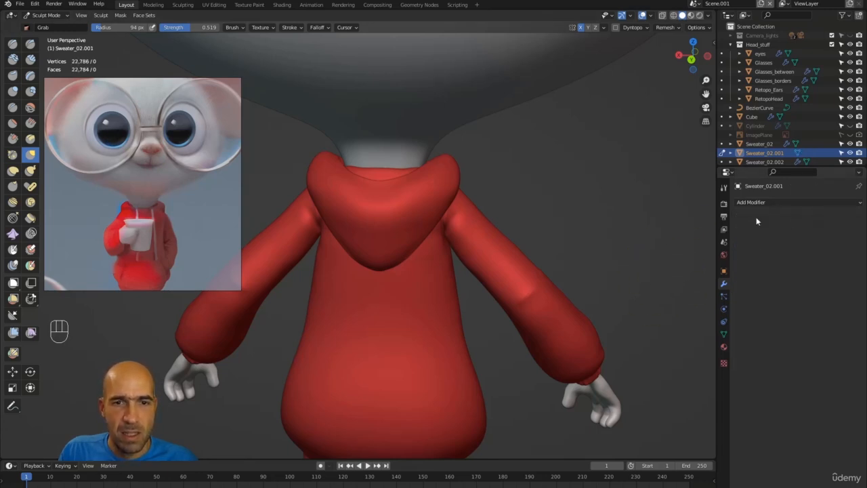
# Add a Multiresolution modifier and Unsubdivide twice to rebuild lower levels.
pyautogui.click(784, 203)
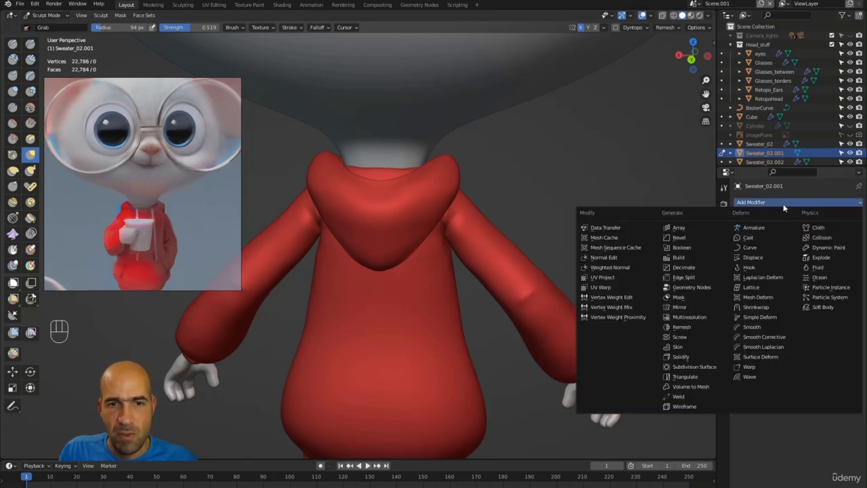
pyautogui.click(704, 317)
pyautogui.keyDown('ctrl'); pyautogui.keyDown('alt'); pyautogui.moveTo(613, 241); pyautogui.dragTo(625, 210); pyautogui.keyUp('alt'); pyautogui.keyUp('ctrl')
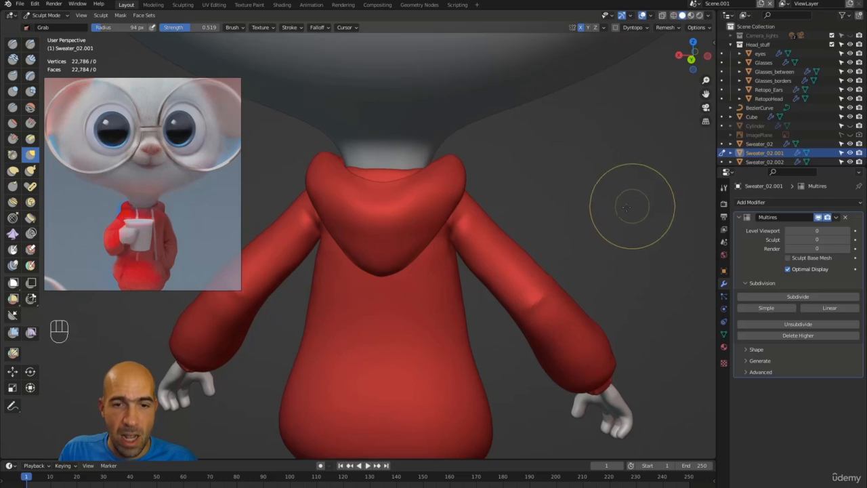
pyautogui.click(807, 325)
pyautogui.click(804, 323)
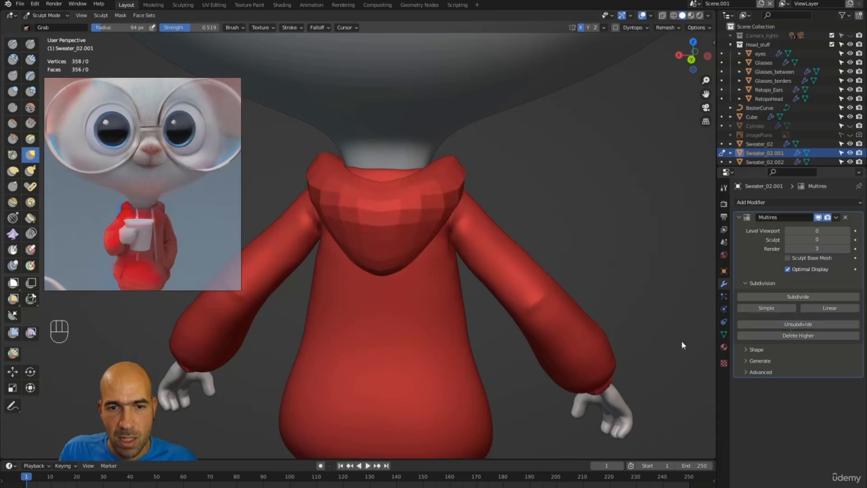
pyautogui.keyDown('alt'); pyautogui.moveTo(660, 273); pyautogui.dragTo(587, 274); pyautogui.keyUp('alt')
pyautogui.keyDown('alt'); pyautogui.keyDown('shift'); pyautogui.moveTo(586, 274); pyautogui.dragTo(614, 295); pyautogui.keyUp('shift'); pyautogui.keyUp('alt')
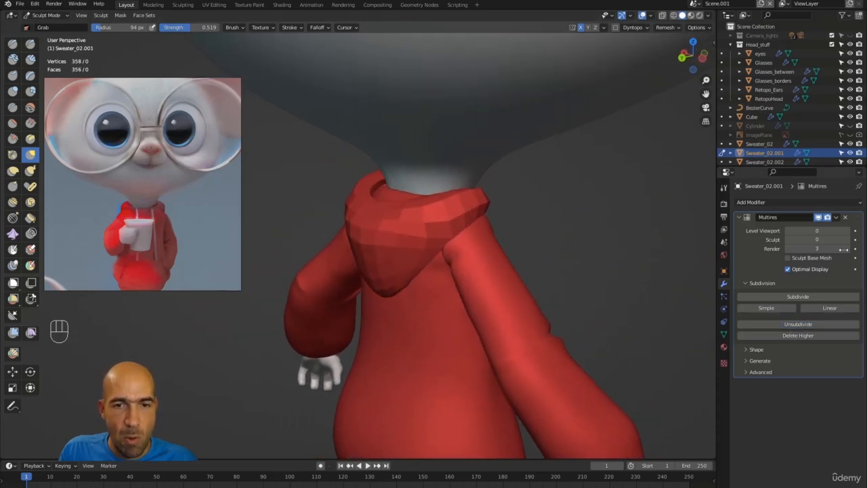
# Raise the Multires viewport and sculpt levels to 3, giving 35,600 vertices.
pyautogui.click(847, 240)
pyautogui.click(847, 240)
pyautogui.click(849, 232)
pyautogui.click(848, 231)
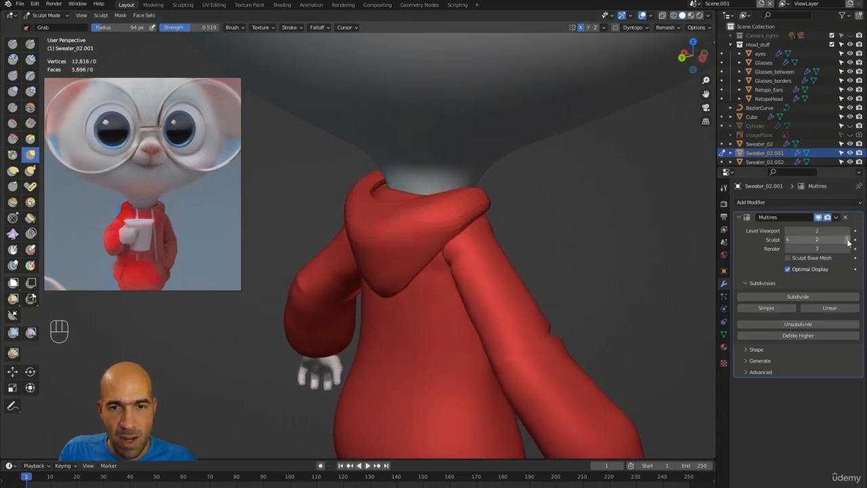
pyautogui.click(848, 240)
pyautogui.keyDown('alt'); pyautogui.moveTo(617, 242); pyautogui.dragTo(558, 230); pyautogui.keyUp('alt')
pyautogui.moveTo(672, 233)
pyautogui.keyDown('alt'); pyautogui.mouseDown()
pyautogui.moveTo(691, 230)
pyautogui.moveTo(647, 243)
pyautogui.mouseUp(); pyautogui.keyUp('alt')
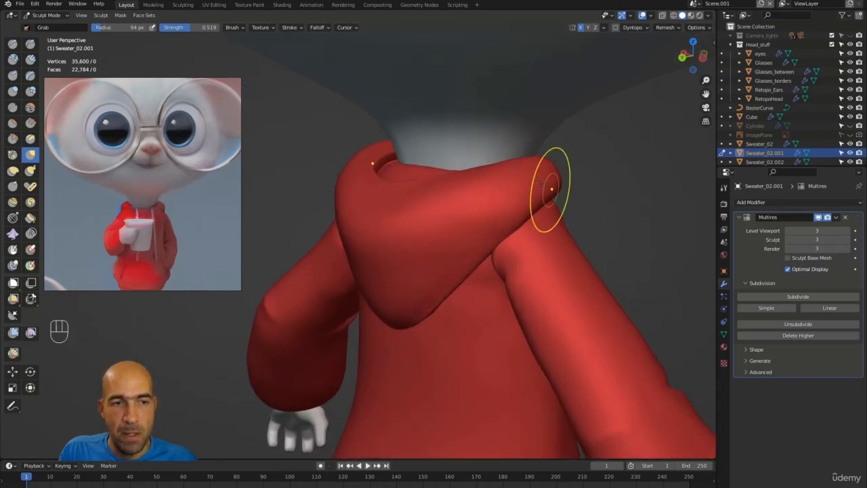
pyautogui.keyDown('alt'); pyautogui.moveTo(586, 207); pyautogui.dragTo(612, 205); pyautogui.keyUp('alt')
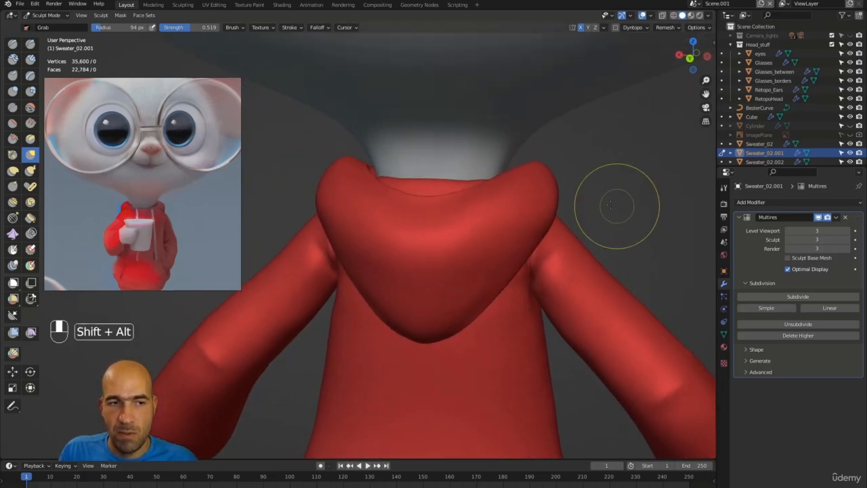
# Turn off X mirroring and switch to the Draw brush at a 46 px radius.
pyautogui.click(581, 29)
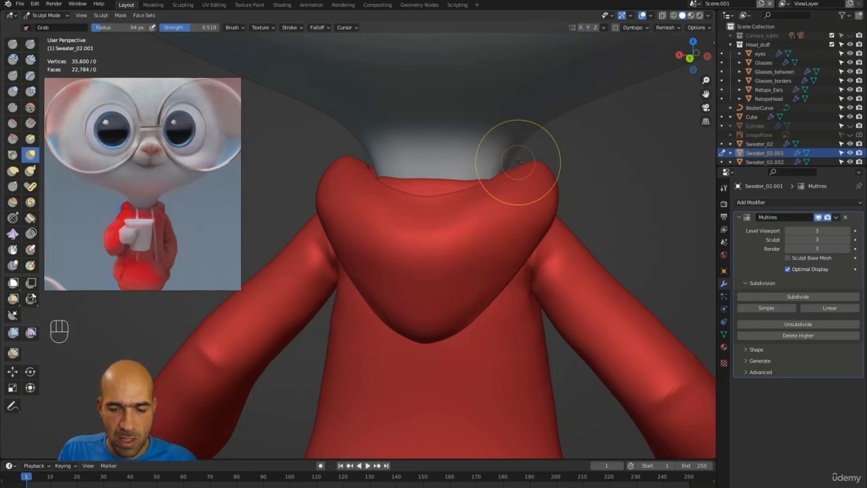
pyautogui.press('[')
pyautogui.press('[')
pyautogui.press('[')
pyautogui.press('[')
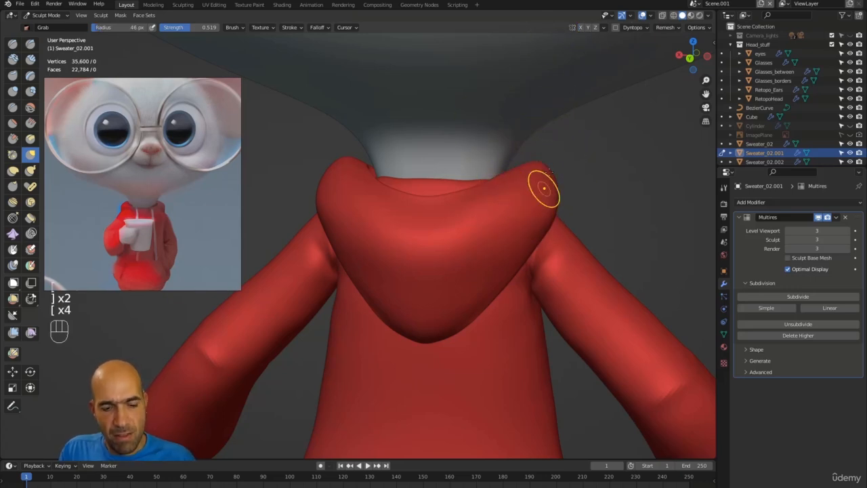
pyautogui.press('x')
pyautogui.keyDown('ctrl'); pyautogui.keyDown('alt'); pyautogui.moveTo(535, 166); pyautogui.dragTo(512, 194); pyautogui.keyUp('alt'); pyautogui.keyUp('ctrl')
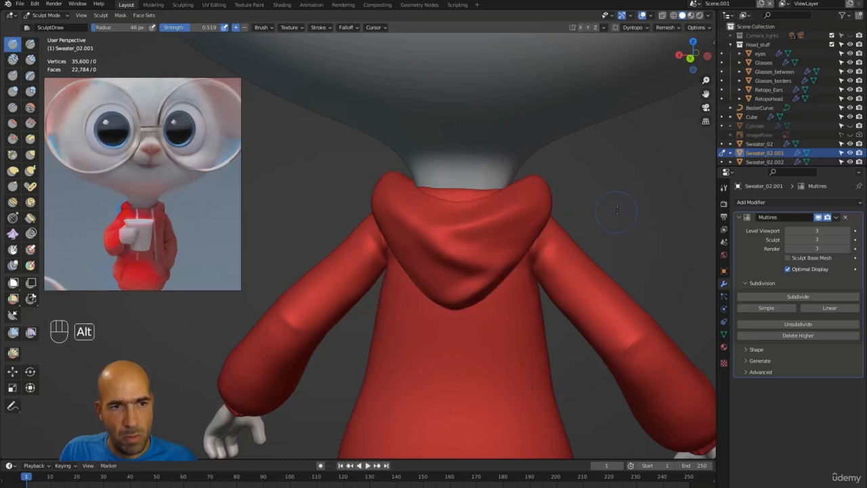
# Draw a deeper fold across the back of the hood, then smooth its lower part.
pyautogui.keyDown('alt'); pyautogui.moveTo(485, 288); pyautogui.dragTo(518, 255); pyautogui.keyUp('alt')
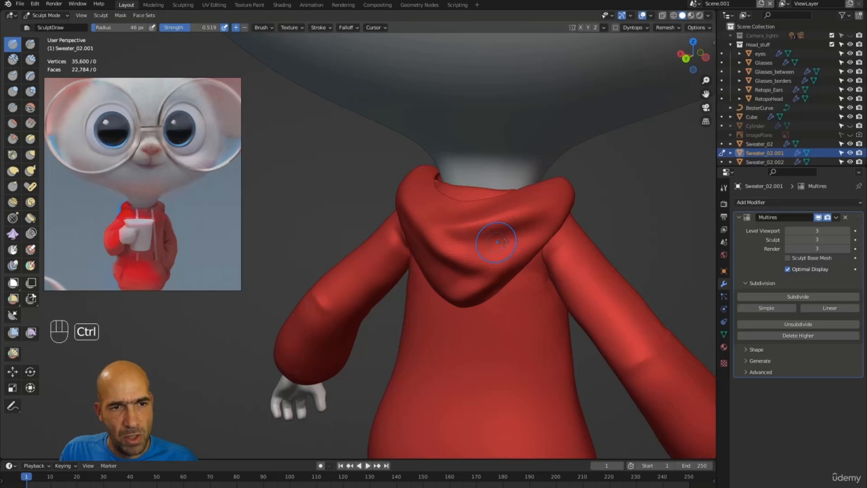
pyautogui.keyDown('alt'); pyautogui.moveTo(595, 195); pyautogui.dragTo(539, 220); pyautogui.keyUp('alt')
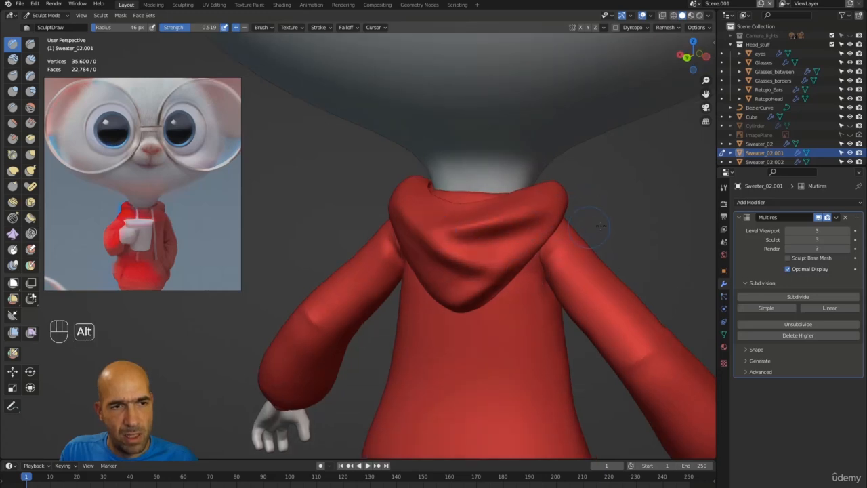
pyautogui.keyDown('alt'); pyautogui.moveTo(600, 225); pyautogui.dragTo(437, 233); pyautogui.keyUp('alt')
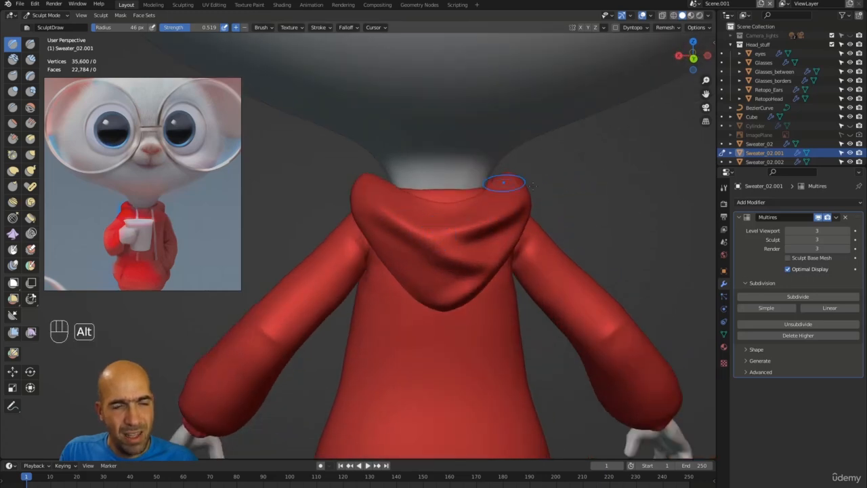
pyautogui.keyDown('alt'); pyautogui.moveTo(505, 182); pyautogui.dragTo(347, 191); pyautogui.keyUp('alt')
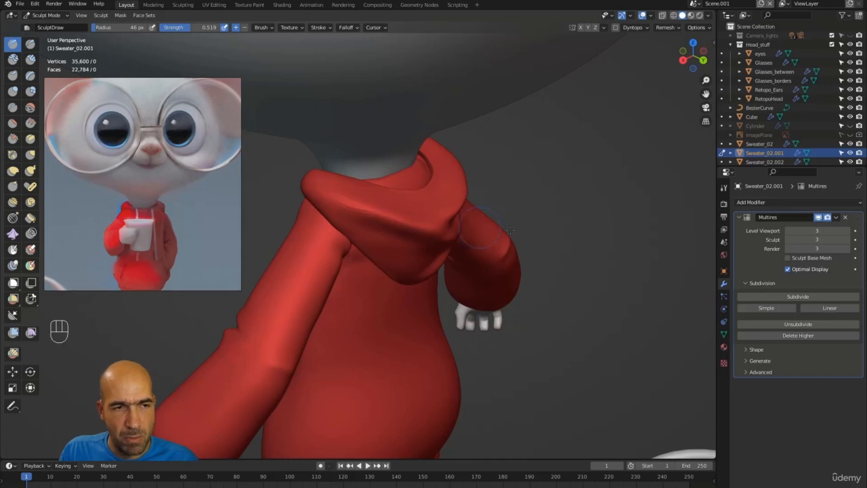
pyautogui.keyDown('alt'); pyautogui.moveTo(509, 230); pyautogui.dragTo(368, 233); pyautogui.keyUp('alt')
pyautogui.moveTo(474, 292); pyautogui.dragTo(443, 271, button='middle')
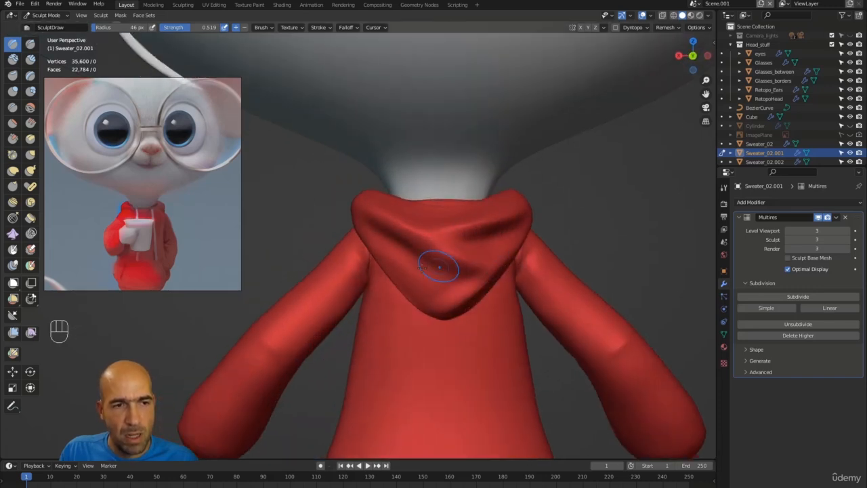
pyautogui.keyDown('alt'); pyautogui.moveTo(420, 291); pyautogui.dragTo(460, 278); pyautogui.keyUp('alt')
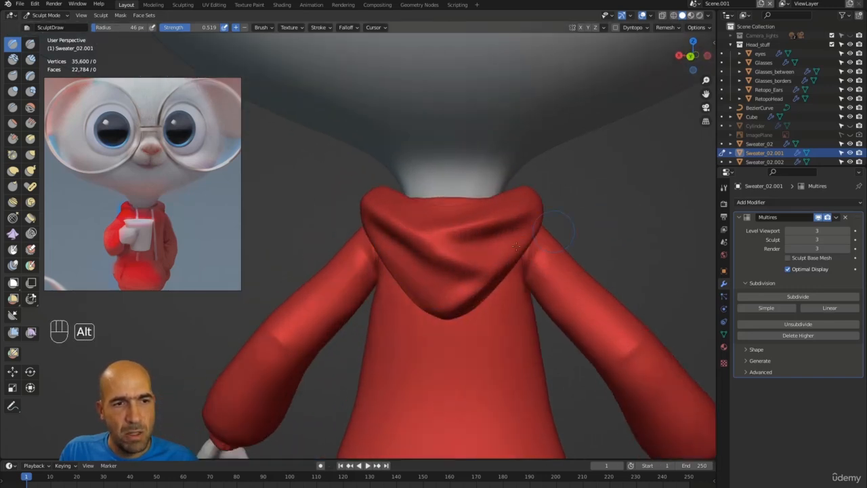
pyautogui.keyDown('alt'); pyautogui.moveTo(558, 229); pyautogui.dragTo(489, 257); pyautogui.keyUp('alt')
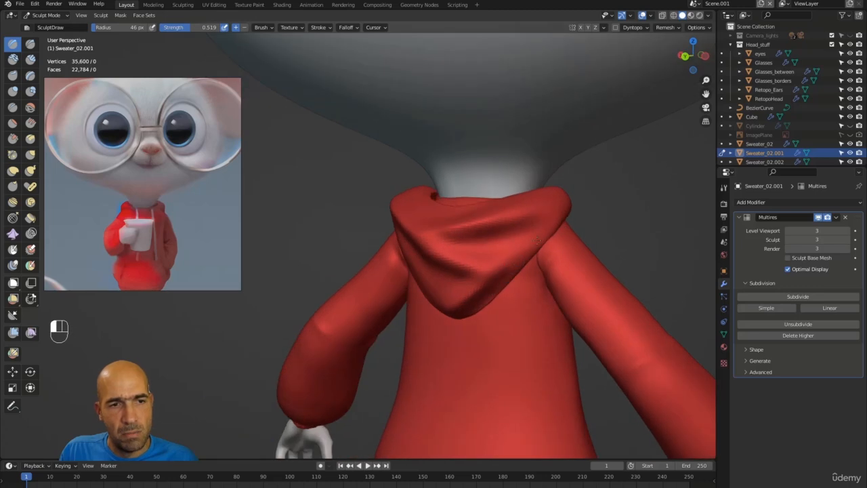
pyautogui.keyDown('alt'); pyautogui.moveTo(477, 218); pyautogui.dragTo(540, 210); pyautogui.keyUp('alt')
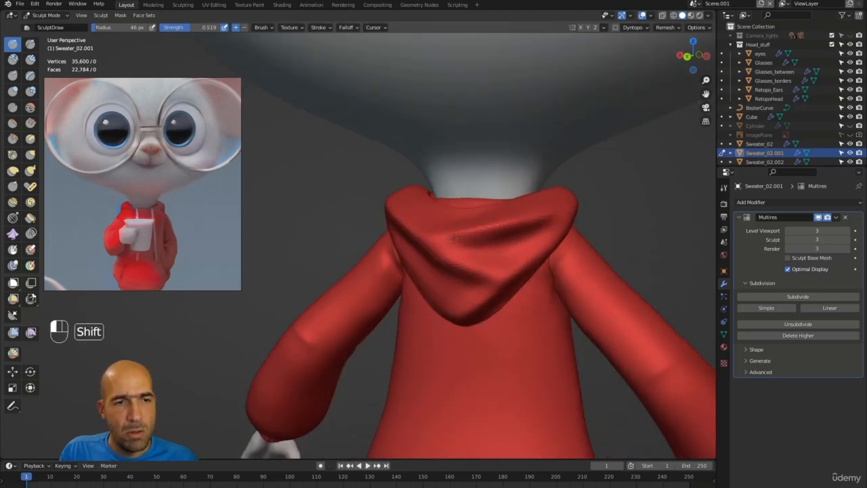
pyautogui.moveTo(476, 247)
pyautogui.keyDown('ctrl'); pyautogui.keyDown('alt'); pyautogui.mouseDown()
pyautogui.moveTo(511, 225)
pyautogui.moveTo(525, 204)
pyautogui.moveTo(461, 261)
pyautogui.moveTo(448, 237)
pyautogui.moveTo(436, 245)
pyautogui.mouseUp(); pyautogui.keyUp('alt'); pyautogui.keyUp('ctrl')
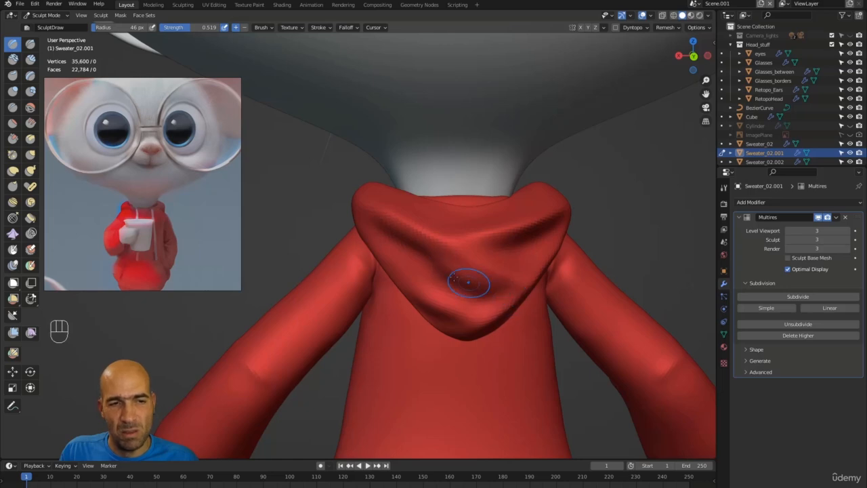
pyautogui.moveTo(468, 283)
pyautogui.mouseDown()
pyautogui.moveTo(416, 243)
pyautogui.moveTo(432, 263)
pyautogui.mouseUp()
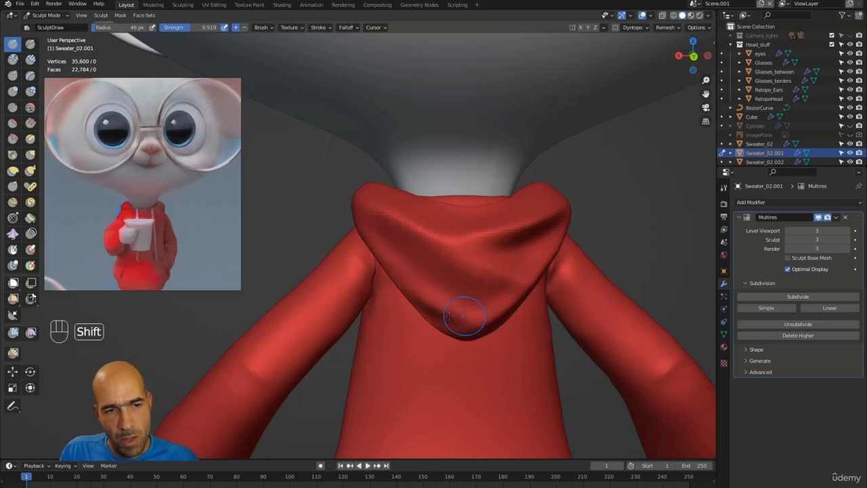
pyautogui.moveTo(423, 303)
pyautogui.keyDown('shift'); pyautogui.mouseDown()
pyautogui.moveTo(452, 290)
pyautogui.moveTo(434, 313)
pyautogui.moveTo(471, 318)
pyautogui.mouseUp(); pyautogui.keyUp('shift')
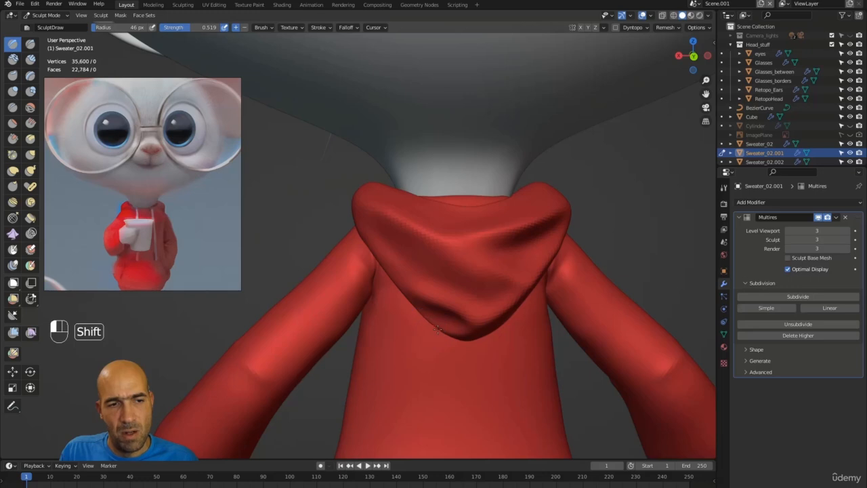
# Pull the lower hood into a fold with the Grab brush at 75 px radius.
pyautogui.press('g')
pyautogui.press(']')
pyautogui.press(']')
pyautogui.press(']')
pyautogui.press(']')
pyautogui.press(']')
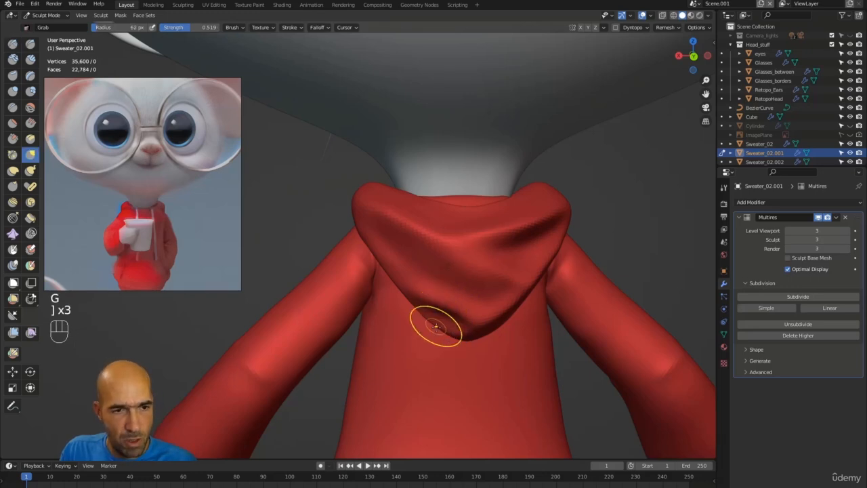
pyautogui.moveTo(427, 322)
pyautogui.mouseDown()
pyautogui.moveTo(439, 323)
pyautogui.moveTo(412, 294)
pyautogui.moveTo(458, 334)
pyautogui.moveTo(564, 339)
pyautogui.moveTo(458, 288)
pyautogui.moveTo(440, 291)
pyautogui.moveTo(483, 261)
pyautogui.moveTo(460, 308)
pyautogui.mouseUp()
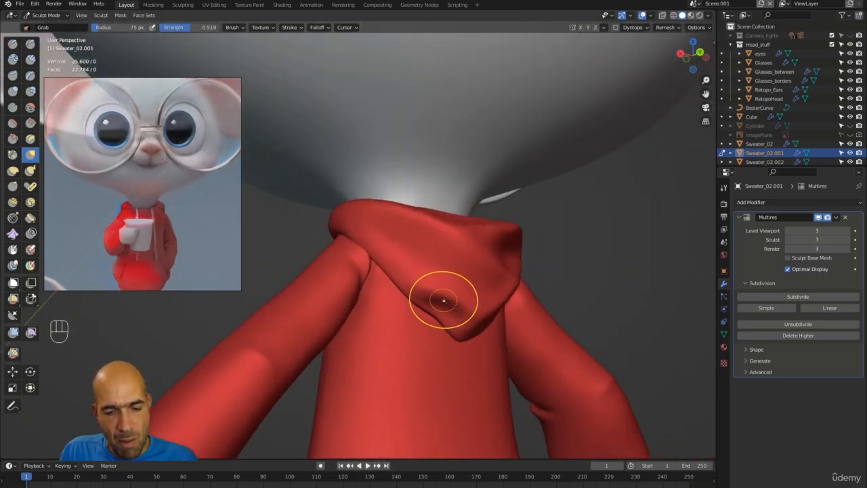
# Switch to the Scrape brush and inspect the hood and drawstrings from several angles.
pyautogui.press('3')
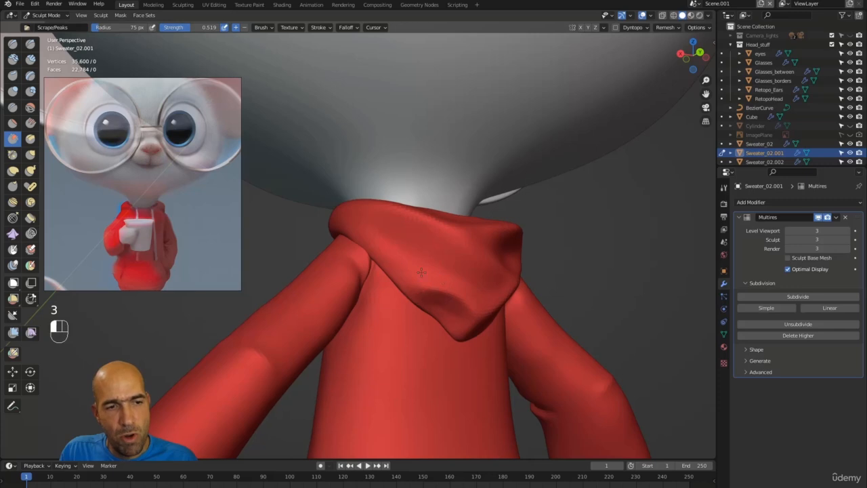
pyautogui.keyDown('alt'); pyautogui.moveTo(407, 213); pyautogui.dragTo(439, 211); pyautogui.keyUp('alt')
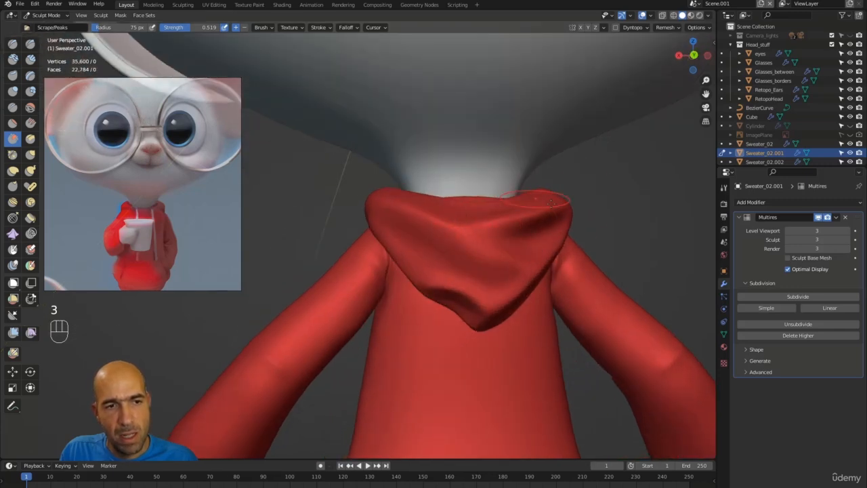
pyautogui.moveTo(550, 201); pyautogui.dragTo(562, 222, button='middle')
pyautogui.keyDown('alt'); pyautogui.moveTo(631, 194); pyautogui.dragTo(601, 197); pyautogui.keyUp('alt')
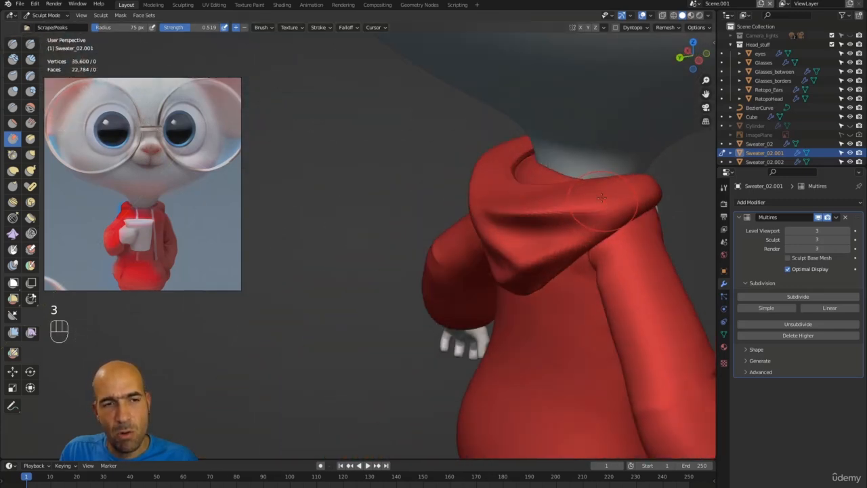
pyautogui.moveTo(687, 211)
pyautogui.keyDown('alt'); pyautogui.mouseDown()
pyautogui.moveTo(404, 230)
pyautogui.moveTo(548, 274)
pyautogui.mouseUp(); pyautogui.keyUp('alt')
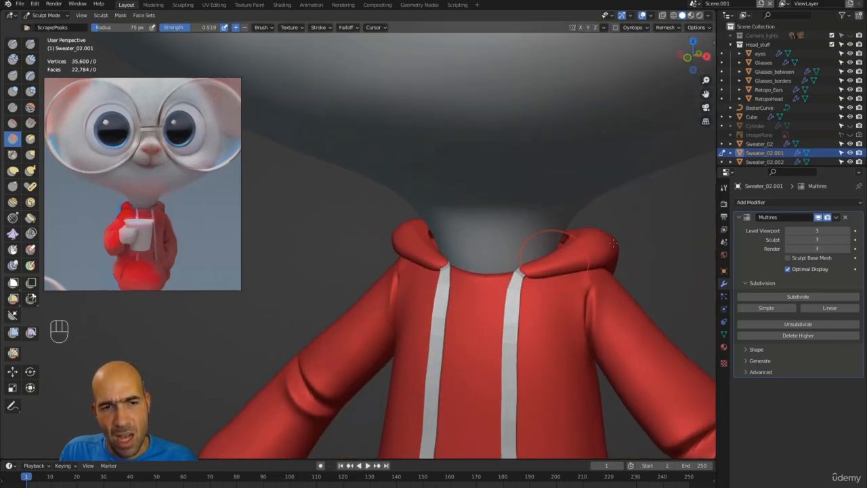
pyautogui.keyDown('alt'); pyautogui.moveTo(614, 243); pyautogui.dragTo(574, 270); pyautogui.keyUp('alt')
pyautogui.moveTo(660, 267)
pyautogui.keyDown('alt'); pyautogui.mouseDown()
pyautogui.moveTo(612, 221)
pyautogui.moveTo(453, 239)
pyautogui.mouseUp(); pyautogui.keyUp('alt')
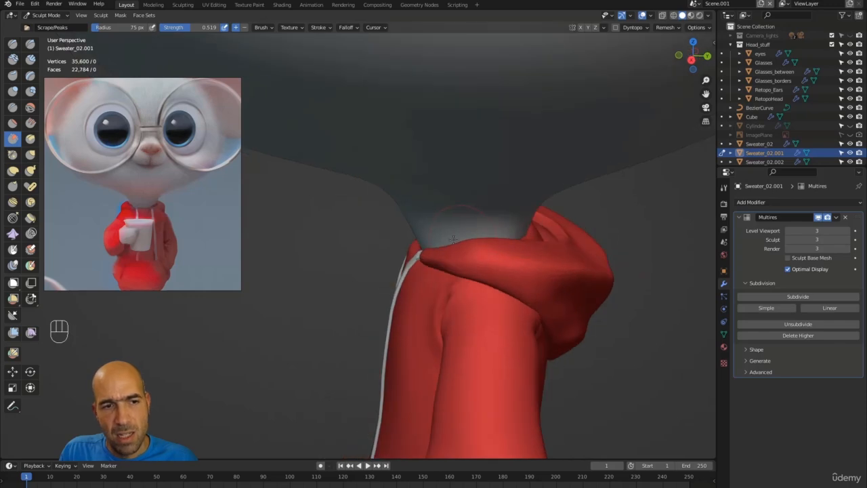
pyautogui.moveTo(590, 268)
pyautogui.keyDown('alt'); pyautogui.mouseDown()
pyautogui.moveTo(637, 268)
pyautogui.moveTo(668, 251)
pyautogui.moveTo(552, 258)
pyautogui.moveTo(540, 272)
pyautogui.mouseUp(); pyautogui.keyUp('alt')
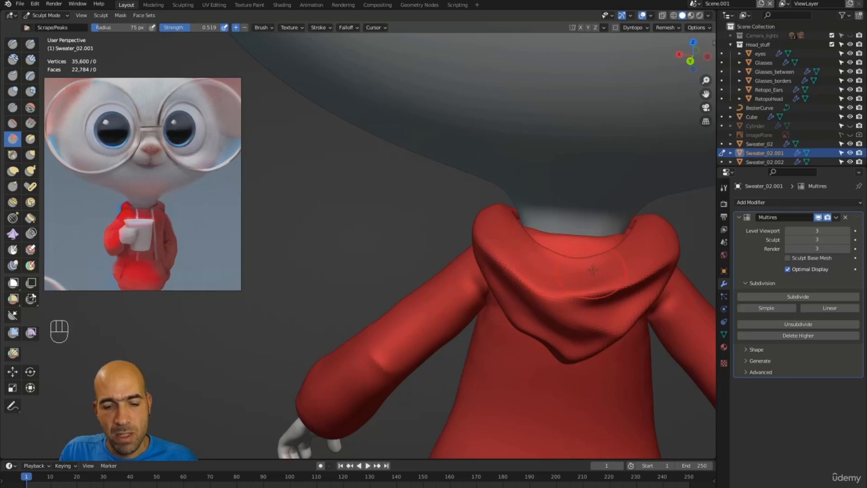
# Switch to the Inflate/Deflate brush and turn to the hoodie's back.
pyautogui.press('6')
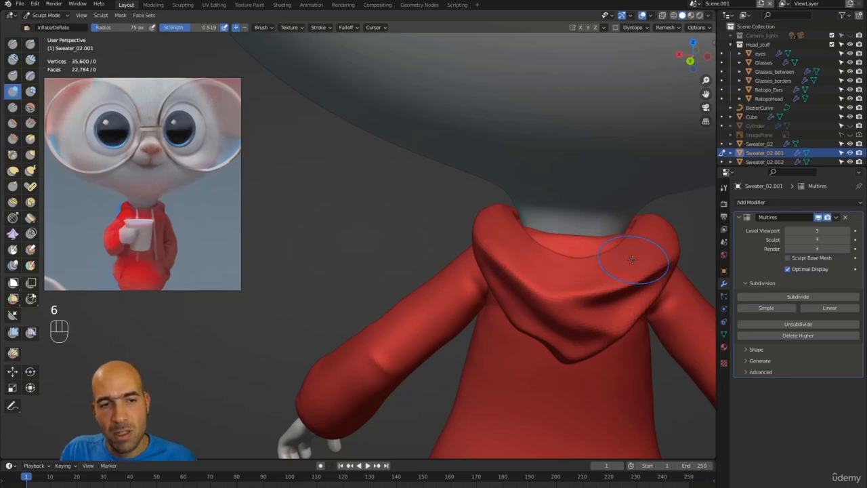
pyautogui.press('shift')
pyautogui.keyDown('alt'); pyautogui.keyDown('shift'); pyautogui.moveTo(542, 267); pyautogui.dragTo(594, 235); pyautogui.keyUp('shift'); pyautogui.keyUp('alt')
# Score a sharp crease into the hood with Draw Sharp at a 43 px radius.
pyautogui.press('1')
pyautogui.press('[')
pyautogui.press('[')
pyautogui.press('[')
pyautogui.press('[')
pyautogui.press('[')
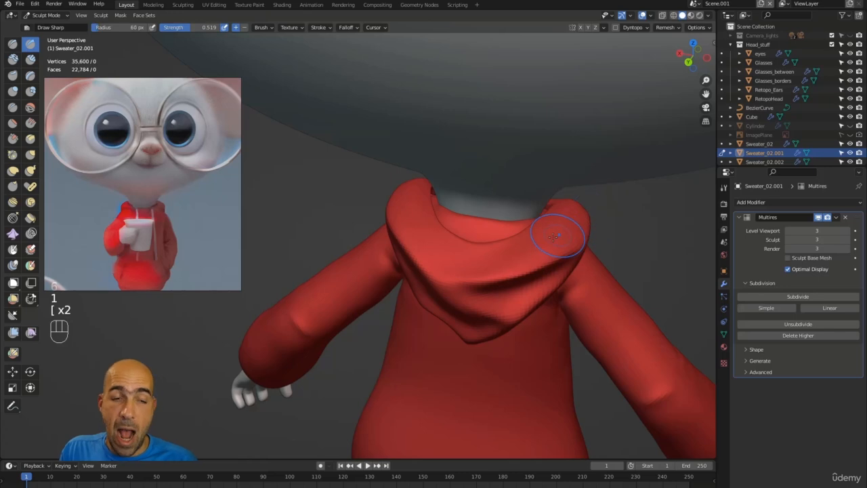
pyautogui.keyDown('alt'); pyautogui.moveTo(539, 243); pyautogui.dragTo(489, 246); pyautogui.keyUp('alt')
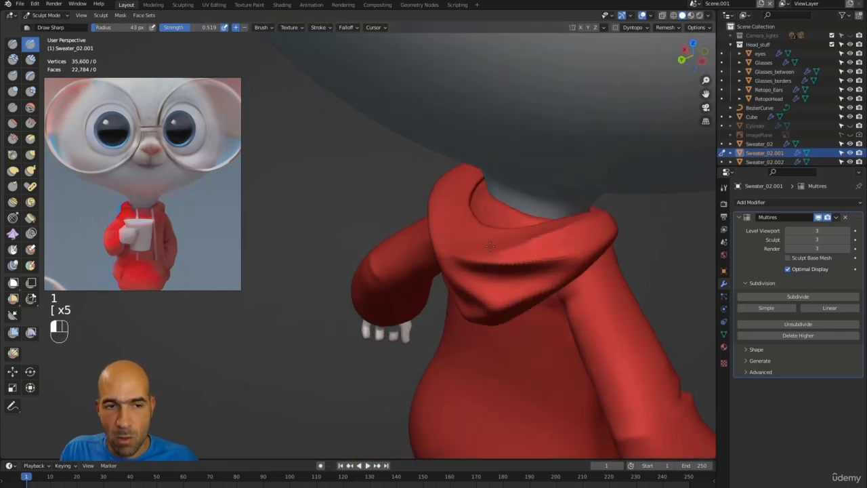
pyautogui.moveTo(555, 232); pyautogui.dragTo(527, 238)
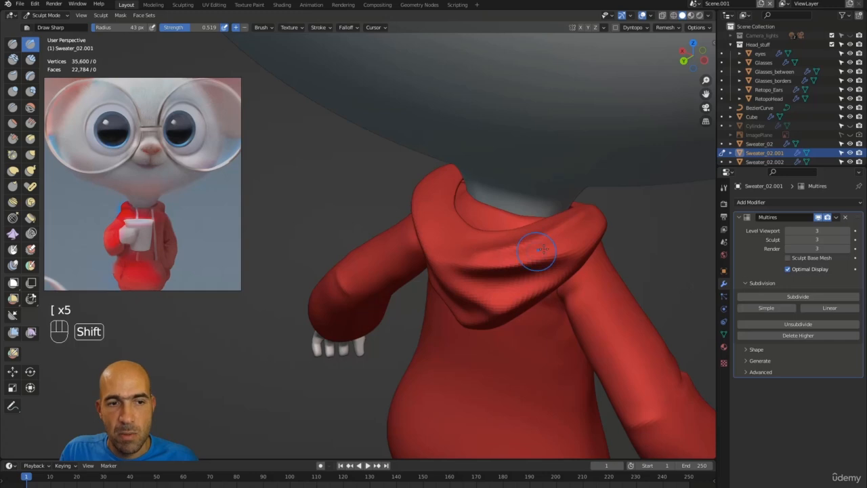
pyautogui.keyDown('alt'); pyautogui.moveTo(629, 229); pyautogui.dragTo(596, 222); pyautogui.keyUp('alt')
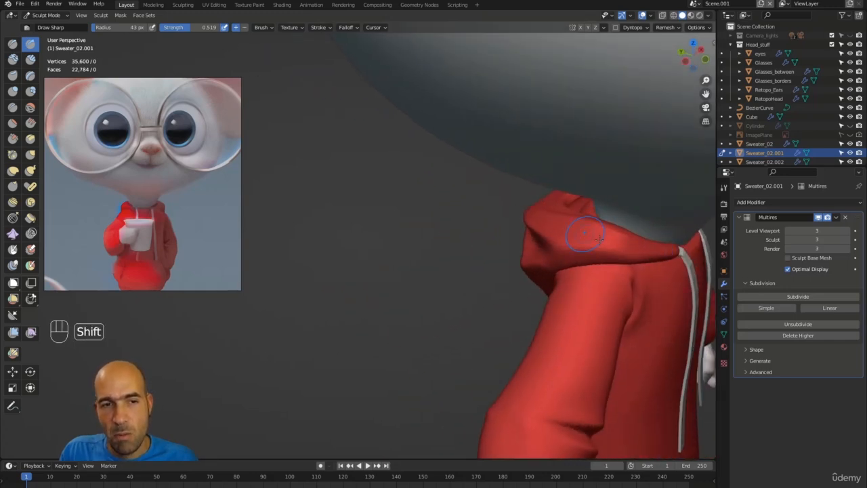
pyautogui.moveTo(430, 250)
pyautogui.keyDown('alt'); pyautogui.mouseDown()
pyautogui.moveTo(526, 284)
pyautogui.moveTo(642, 255)
pyautogui.moveTo(467, 278)
pyautogui.moveTo(535, 260)
pyautogui.mouseUp(); pyautogui.keyUp('alt')
pyautogui.moveTo(425, 279)
pyautogui.keyDown('alt'); pyautogui.mouseDown()
pyautogui.moveTo(433, 275)
pyautogui.moveTo(393, 267)
pyautogui.mouseUp(); pyautogui.keyUp('alt')
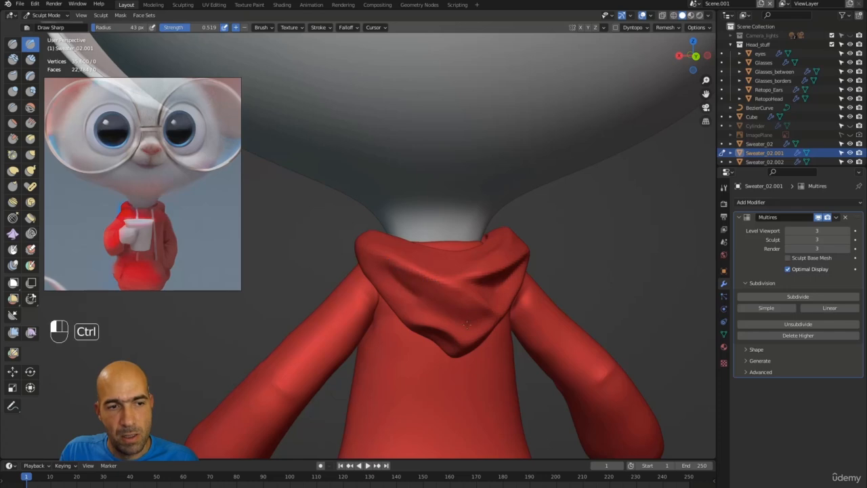
pyautogui.keyDown('alt'); pyautogui.moveTo(497, 340); pyautogui.dragTo(497, 215); pyautogui.keyUp('alt')
# Grab and smooth the hood's folds with a 70 px brush.
pyautogui.press('g')
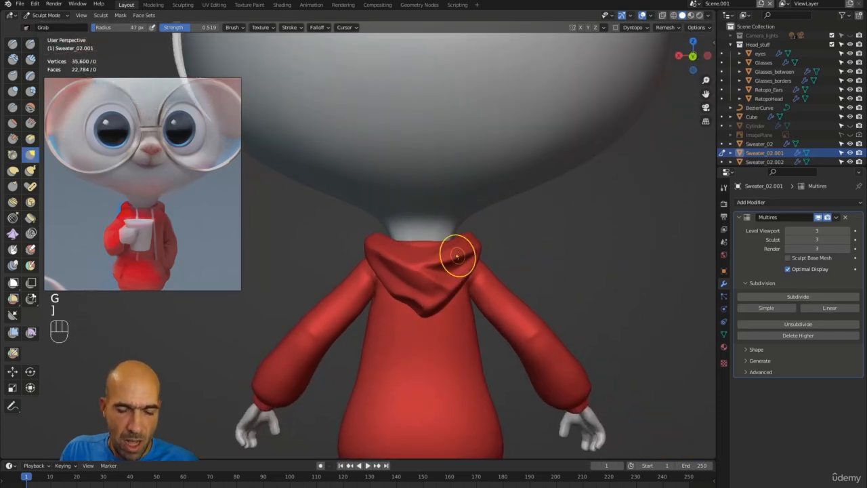
pyautogui.press(']')
pyautogui.press(']')
pyautogui.press(']')
pyautogui.press(']')
pyautogui.press(']')
pyautogui.moveTo(409, 266); pyautogui.dragTo(402, 265)
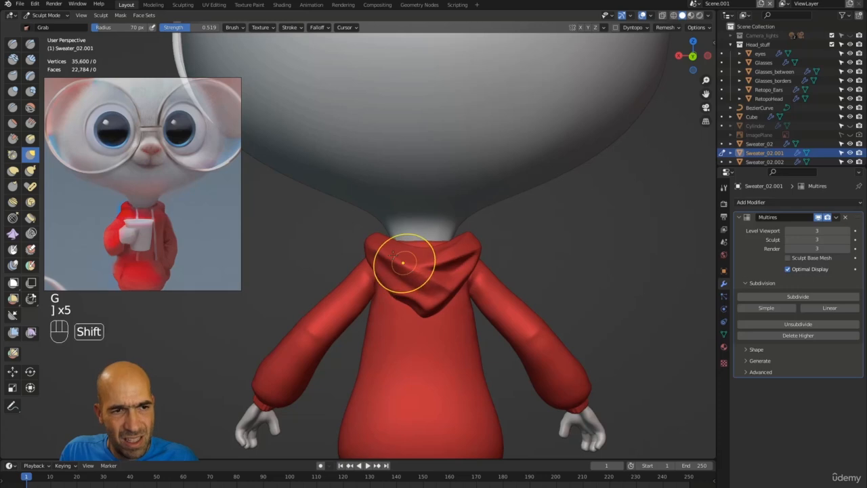
pyautogui.moveTo(526, 244)
pyautogui.keyDown('ctrl'); pyautogui.keyDown('alt'); pyautogui.mouseDown()
pyautogui.moveTo(451, 277)
pyautogui.moveTo(501, 310)
pyautogui.moveTo(444, 331)
pyautogui.moveTo(429, 273)
pyautogui.moveTo(381, 251)
pyautogui.mouseUp(); pyautogui.keyUp('alt'); pyautogui.keyUp('ctrl')
pyautogui.keyDown('alt'); pyautogui.moveTo(584, 251); pyautogui.dragTo(568, 258); pyautogui.keyUp('alt')
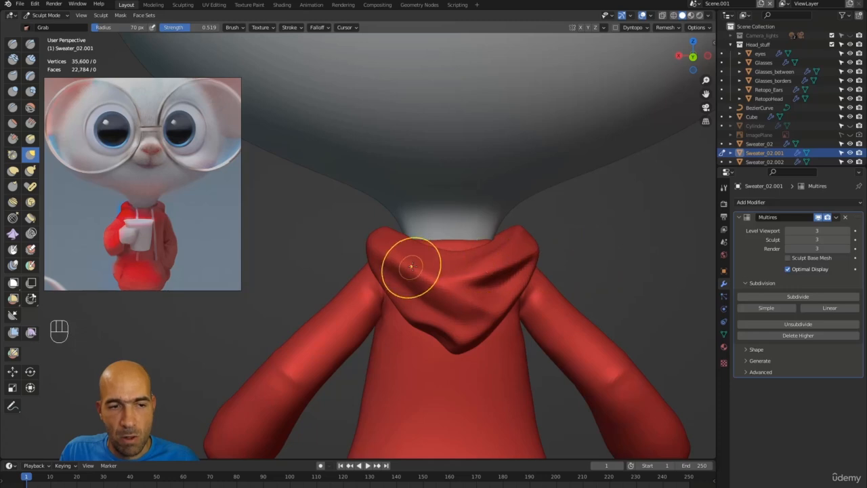
# Puff up the folds across the hood with the Inflate/Deflate brush.
pyautogui.press('6')
pyautogui.moveTo(433, 280); pyautogui.dragTo(454, 297)
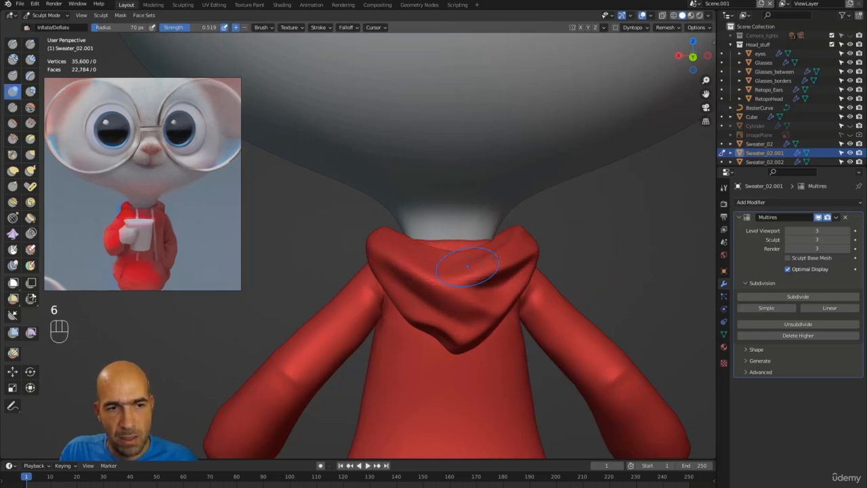
pyautogui.keyDown('alt'); pyautogui.moveTo(588, 237); pyautogui.dragTo(491, 242); pyautogui.keyUp('alt')
# Carve a sharper crease along the hood's upper edge with Draw Sharp.
pyautogui.press('1')
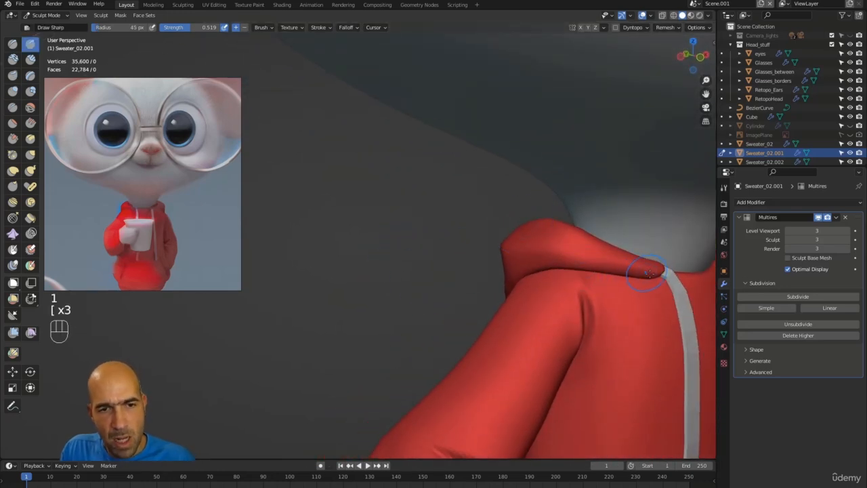
pyautogui.keyDown('ctrl'); pyautogui.moveTo(647, 273); pyautogui.dragTo(552, 261); pyautogui.keyUp('ctrl')
pyautogui.keyDown('ctrl'); pyautogui.moveTo(623, 266); pyautogui.dragTo(561, 261); pyautogui.keyUp('ctrl')
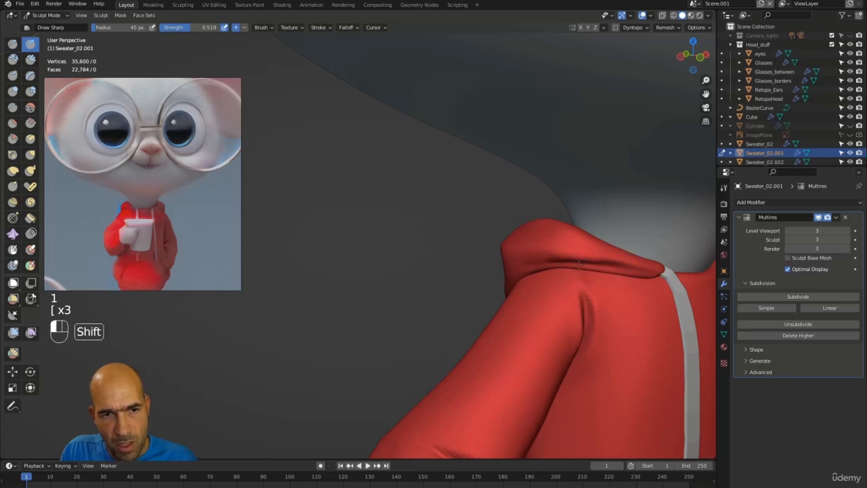
pyautogui.moveTo(464, 274); pyautogui.dragTo(358, 284, button='middle')
pyautogui.keyDown('ctrl'); pyautogui.moveTo(481, 279); pyautogui.dragTo(376, 276); pyautogui.keyUp('ctrl')
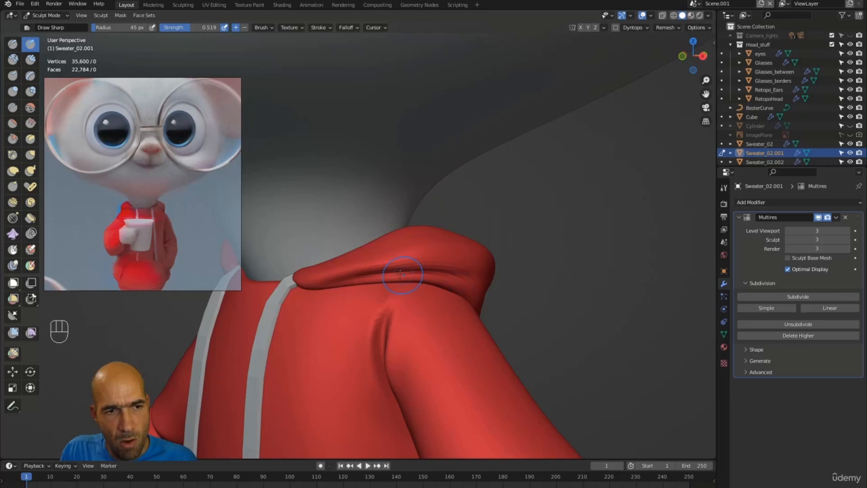
pyautogui.moveTo(379, 276); pyautogui.dragTo(531, 302, button='middle')
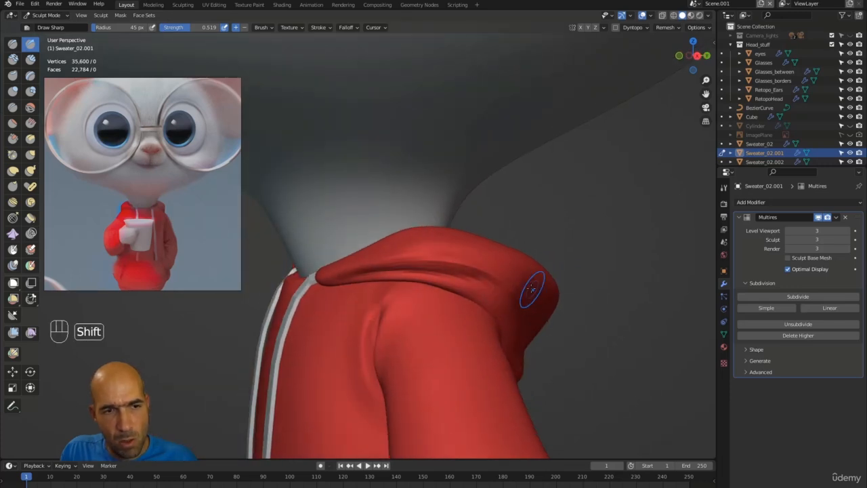
pyautogui.moveTo(494, 272)
pyautogui.keyDown('alt'); pyautogui.mouseDown()
pyautogui.moveTo(572, 271)
pyautogui.moveTo(508, 278)
pyautogui.moveTo(622, 233)
pyautogui.mouseUp(); pyautogui.keyUp('alt')
# Give the drawstrings a level-3 Subdivision Surface and raise their Solidify inner and outer creases.
pyautogui.hotkey('alt', 'q')
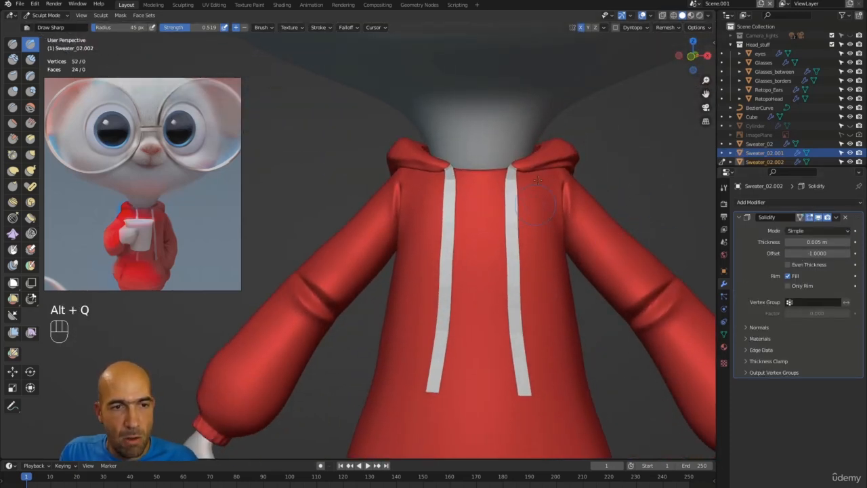
pyautogui.click(783, 203)
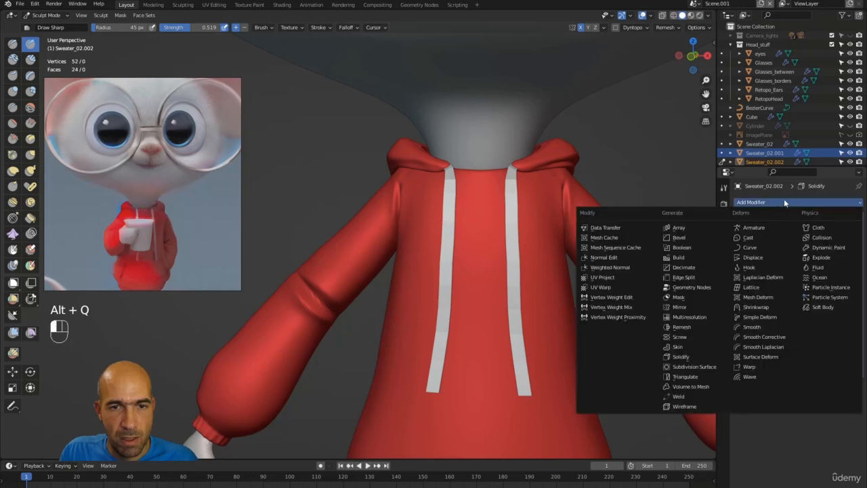
pyautogui.click(699, 367)
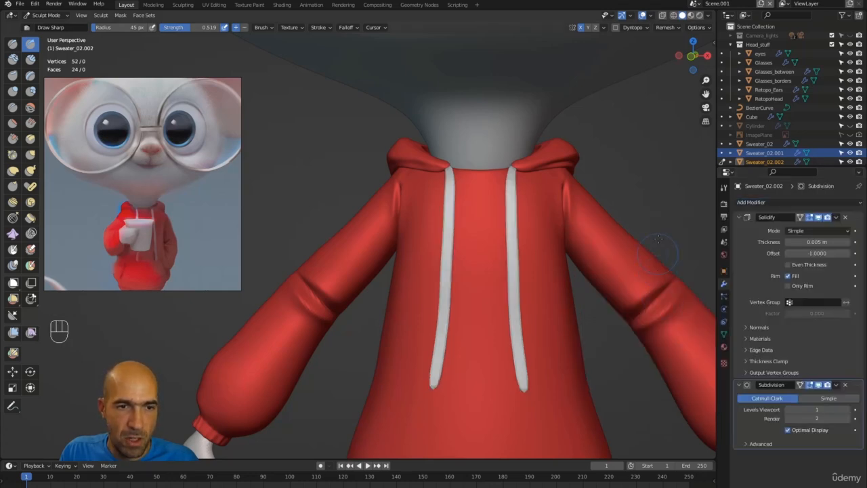
pyautogui.moveTo(819, 409); pyautogui.dragTo(840, 414)
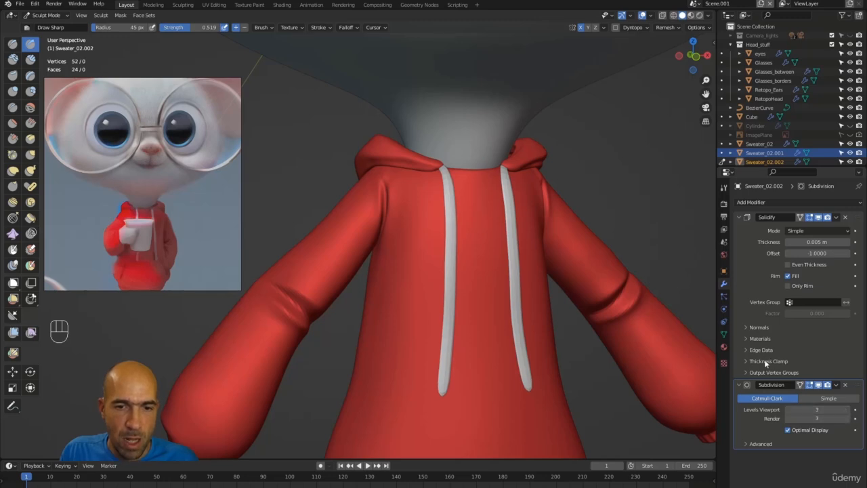
pyautogui.click(779, 350)
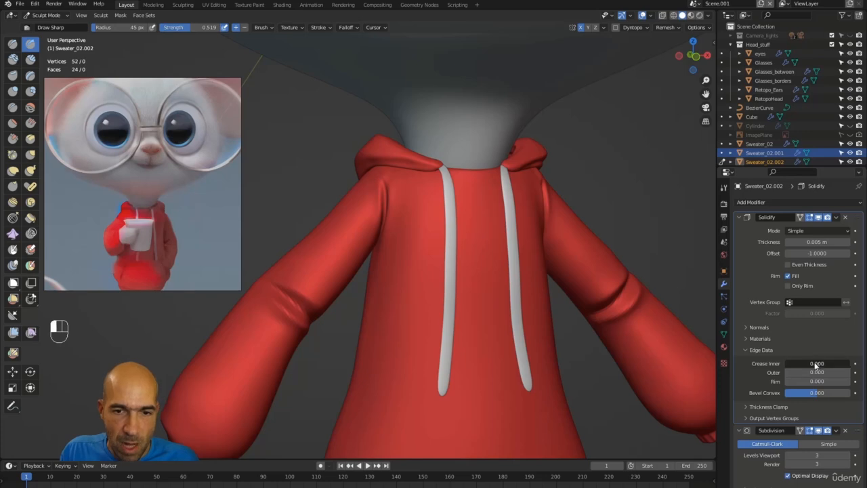
pyautogui.moveTo(844, 366); pyautogui.dragTo(850, 384)
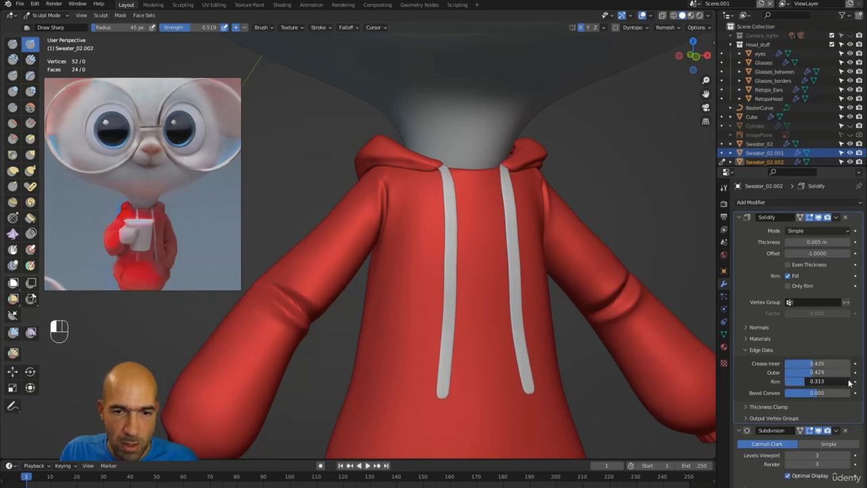
# Set the drawstrings' Solidify thickness to 0.01 m.
pyautogui.keyDown('alt'); pyautogui.moveTo(515, 224); pyautogui.dragTo(716, 229); pyautogui.keyUp('alt')
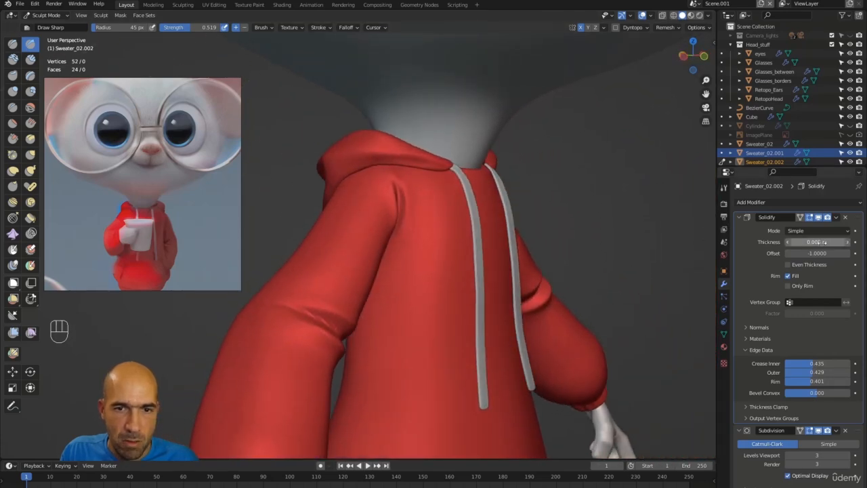
pyautogui.moveTo(819, 241); pyautogui.dragTo(813, 242)
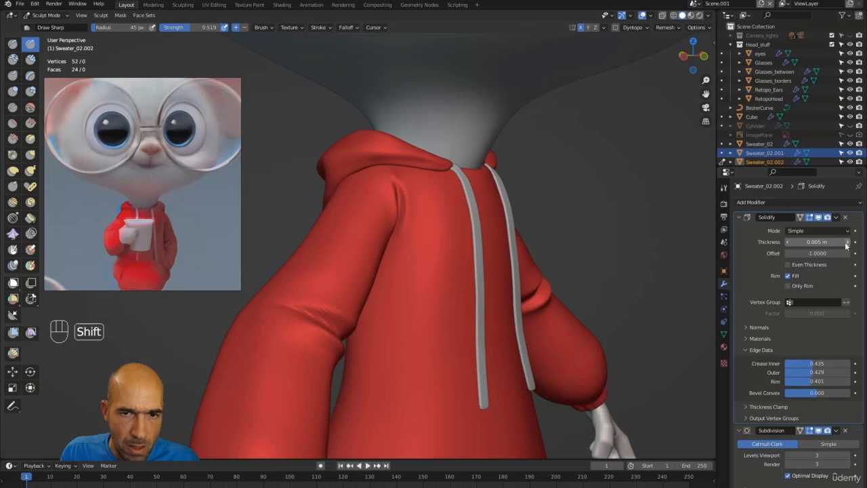
pyautogui.click(849, 242)
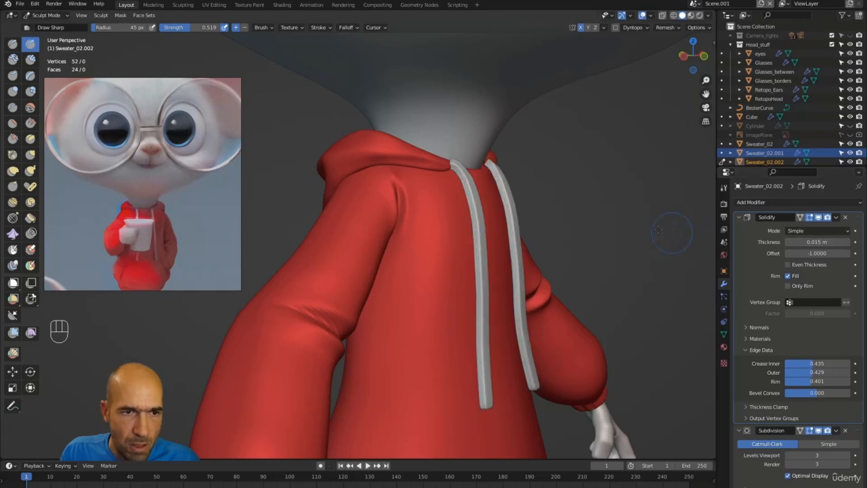
pyautogui.keyDown('alt'); pyautogui.moveTo(671, 232); pyautogui.dragTo(674, 211); pyautogui.keyUp('alt')
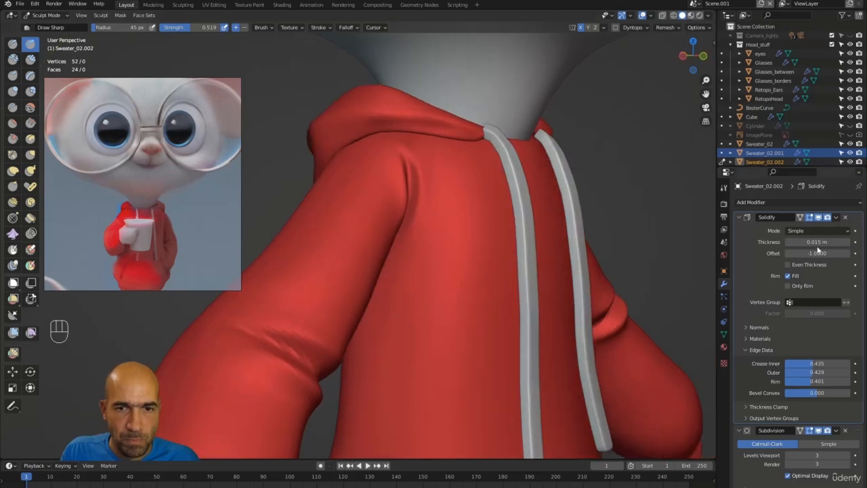
pyautogui.click(817, 245)
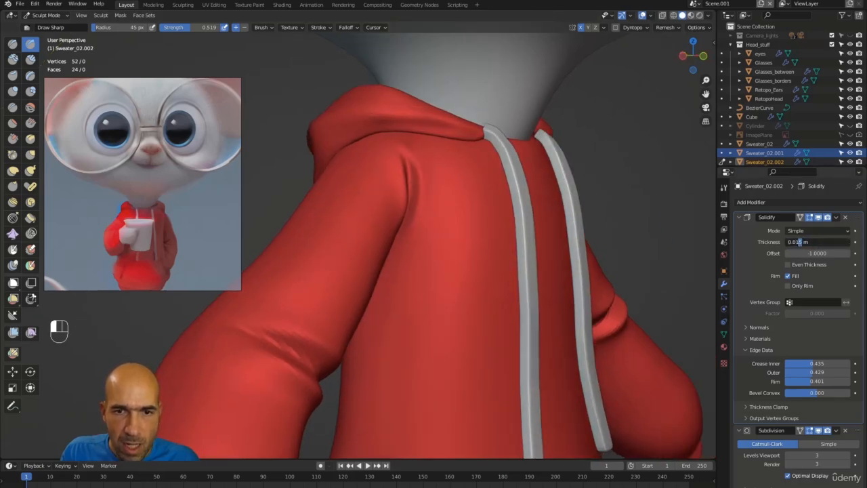
pyautogui.press('BackSpace')
pyautogui.press('Return')
pyautogui.keyDown('alt'); pyautogui.moveTo(634, 245); pyautogui.dragTo(604, 221); pyautogui.keyUp('alt')
# Switch to a 91 px Grab brush and turn the hoodie to face front.
pyautogui.press('g')
pyautogui.press(']')
pyautogui.press(']')
pyautogui.press(']')
pyautogui.press(']')
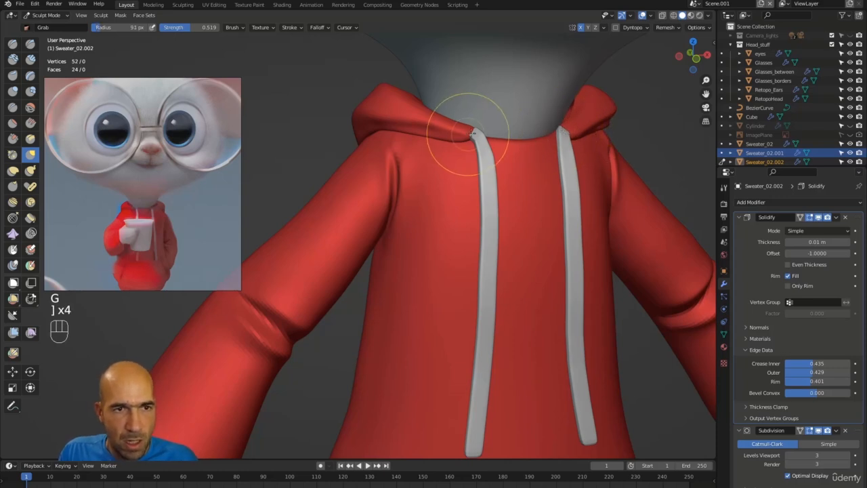
pyautogui.keyDown('alt'); pyautogui.moveTo(505, 120); pyautogui.dragTo(609, 124); pyautogui.keyUp('alt')
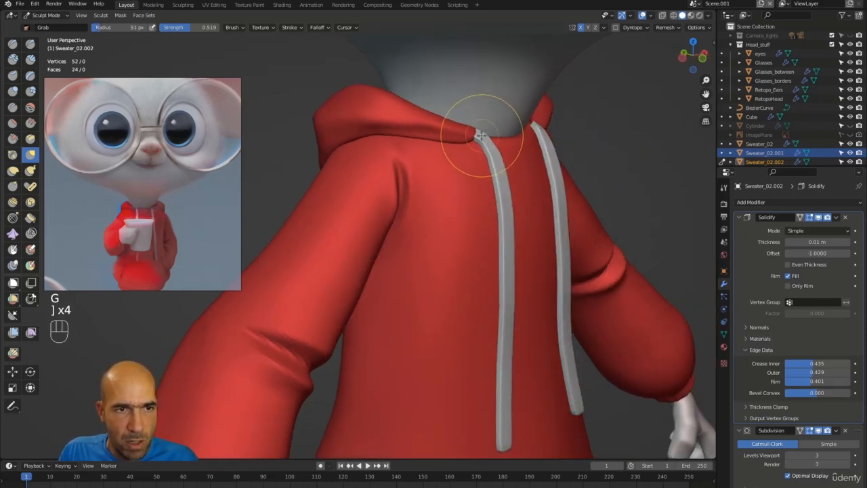
pyautogui.moveTo(476, 139)
pyautogui.keyDown('alt'); pyautogui.mouseDown()
pyautogui.moveTo(461, 141)
pyautogui.moveTo(479, 144)
pyautogui.mouseUp(); pyautogui.keyUp('alt')
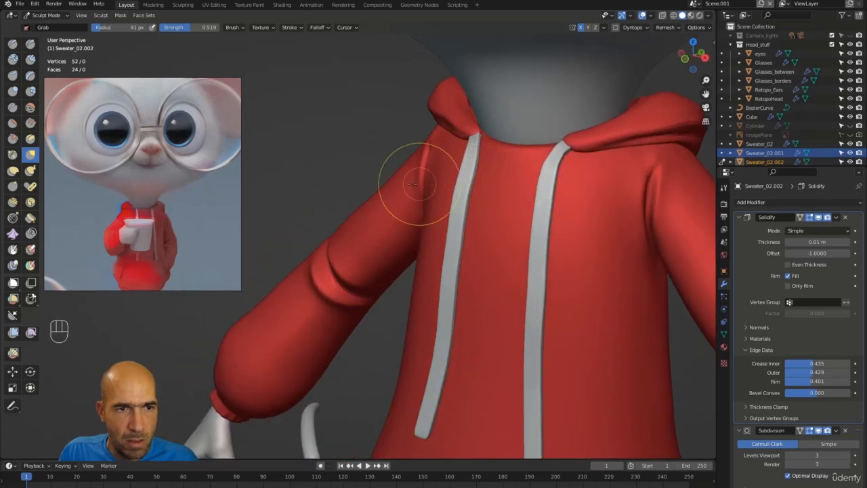
pyautogui.keyDown('alt'); pyautogui.moveTo(416, 184); pyautogui.dragTo(422, 184); pyautogui.keyUp('alt')
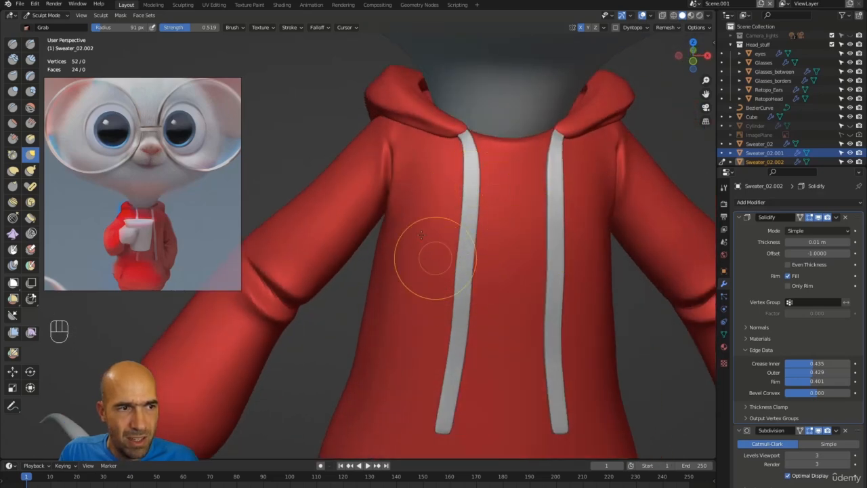
pyautogui.moveTo(422, 254)
pyautogui.keyDown('ctrl'); pyautogui.keyDown('alt'); pyautogui.mouseDown()
pyautogui.moveTo(336, 214)
pyautogui.moveTo(433, 259)
pyautogui.mouseUp(); pyautogui.keyUp('alt'); pyautogui.keyUp('ctrl')
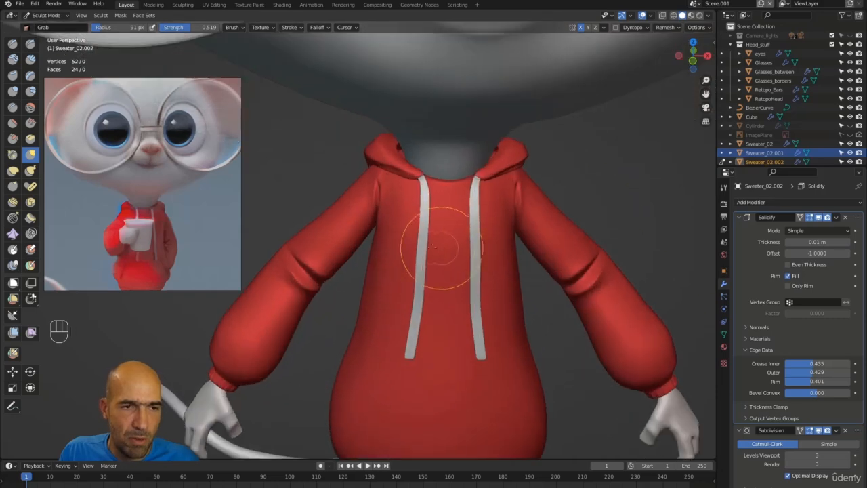
pyautogui.keyDown('alt'); pyautogui.moveTo(523, 233); pyautogui.dragTo(596, 190); pyautogui.keyUp('alt')
# Pull the right drawstring's lower tip into a new shape.
pyautogui.scroll(-5, 622, 99)
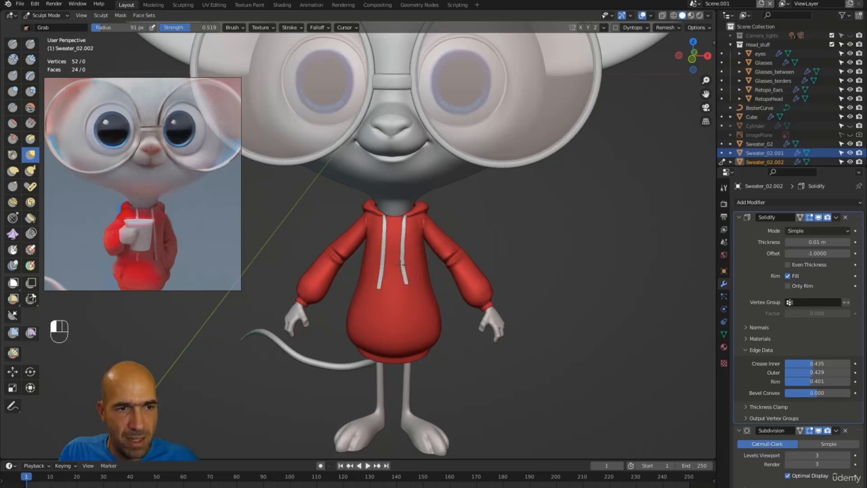
pyautogui.moveTo(414, 264)
pyautogui.keyDown('alt'); pyautogui.mouseDown(button='middle')
pyautogui.moveTo(443, 226)
pyautogui.moveTo(468, 213)
pyautogui.moveTo(352, 277)
pyautogui.moveTo(457, 309)
pyautogui.mouseUp(button='middle'); pyautogui.keyUp('alt')
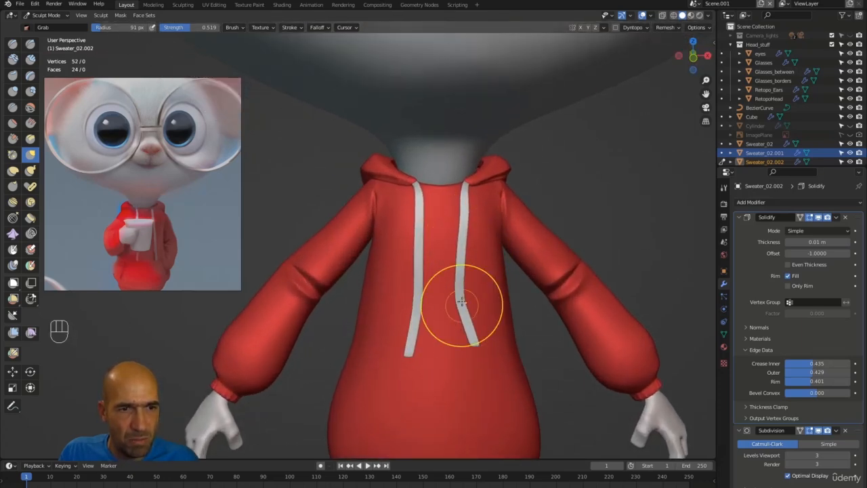
pyautogui.moveTo(474, 348)
pyautogui.keyDown('ctrl'); pyautogui.keyDown('alt'); pyautogui.mouseDown(button='middle')
pyautogui.moveTo(478, 318)
pyautogui.moveTo(505, 346)
pyautogui.mouseUp(button='middle'); pyautogui.keyUp('alt'); pyautogui.keyUp('ctrl')
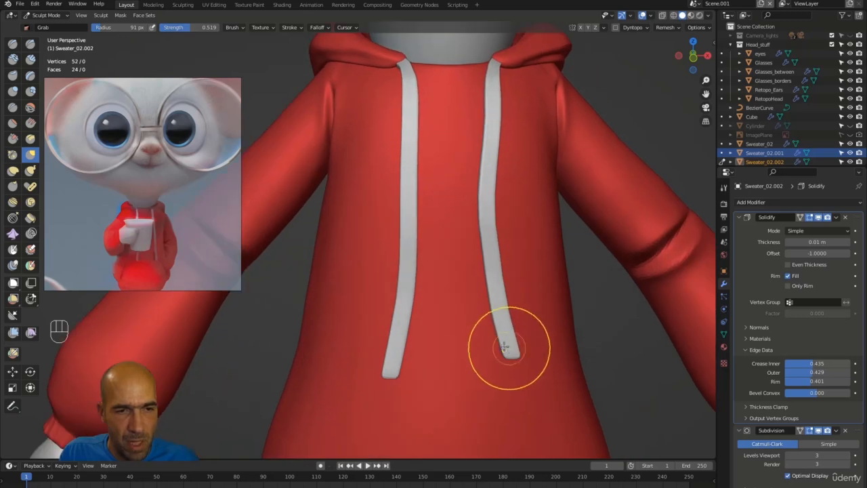
pyautogui.moveTo(504, 346); pyautogui.dragTo(507, 356)
pyautogui.moveTo(507, 359)
pyautogui.mouseDown()
pyautogui.moveTo(507, 370)
pyautogui.moveTo(515, 369)
pyautogui.mouseUp()
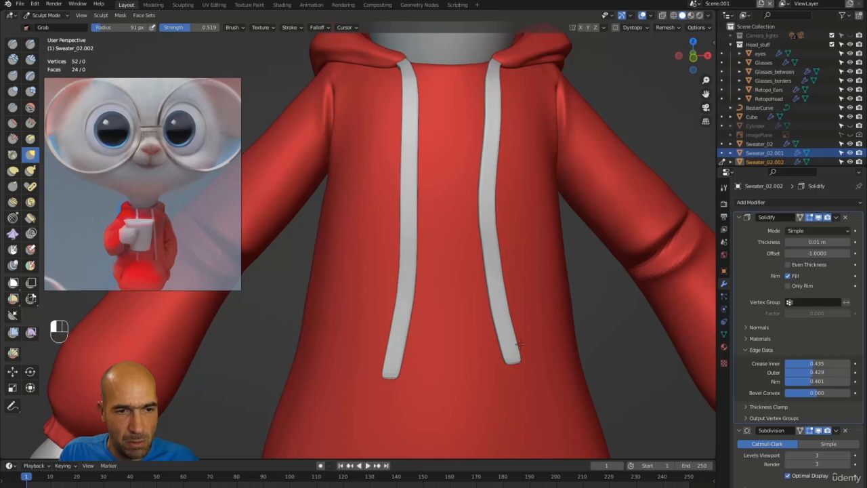
pyautogui.scroll(-5, 604, 313)
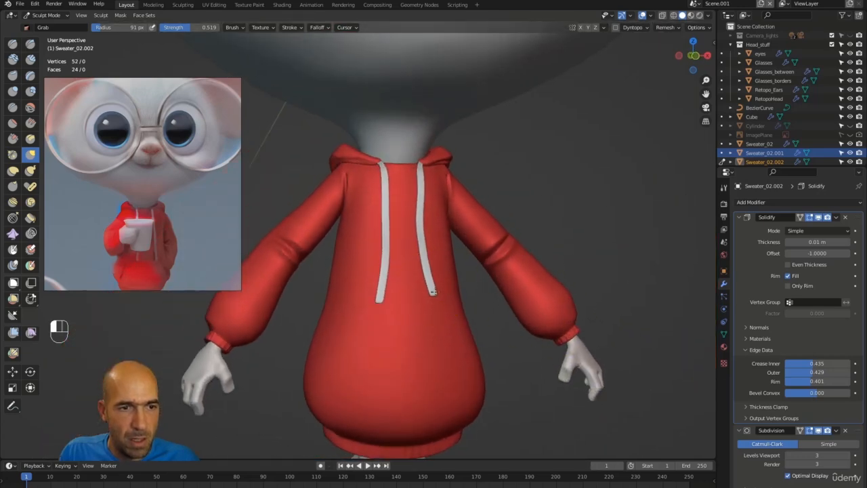
pyautogui.keyDown('alt'); pyautogui.moveTo(433, 292); pyautogui.dragTo(413, 298); pyautogui.keyUp('alt')
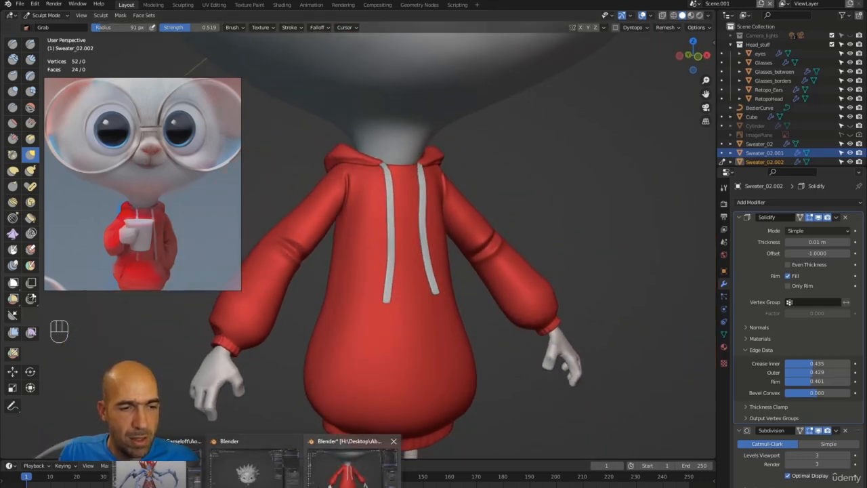
# In the head-sculpt window, orbit the spiky-haired head and bring up the Ctrl+Tab mode pie menu.
pyautogui.click(269, 483)
pyautogui.moveTo(504, 307)
pyautogui.keyDown('alt'); pyautogui.mouseDown()
pyautogui.moveTo(459, 321)
pyautogui.moveTo(495, 323)
pyautogui.moveTo(386, 329)
pyautogui.moveTo(519, 325)
pyautogui.moveTo(496, 351)
pyautogui.moveTo(559, 340)
pyautogui.mouseUp(); pyautogui.keyUp('alt')
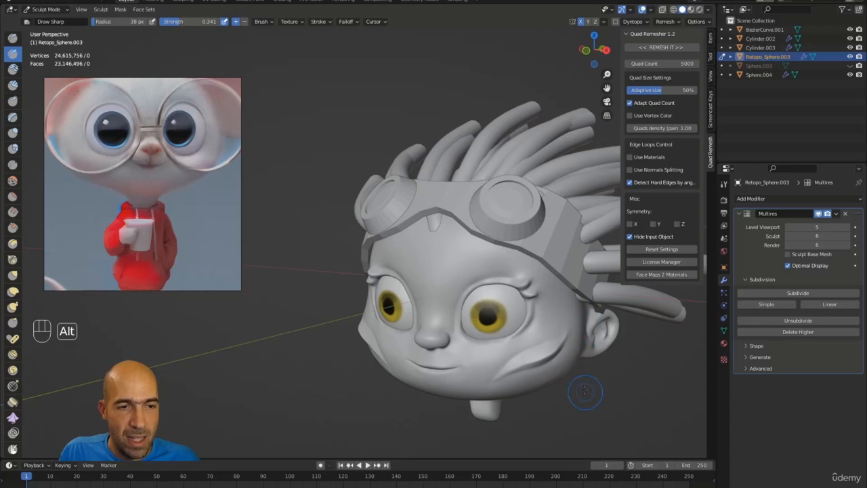
pyautogui.moveTo(581, 371)
pyautogui.keyDown('alt'); pyautogui.mouseDown()
pyautogui.moveTo(565, 353)
pyautogui.moveTo(571, 368)
pyautogui.moveTo(634, 391)
pyautogui.moveTo(447, 320)
pyautogui.mouseUp(); pyautogui.keyUp('alt')
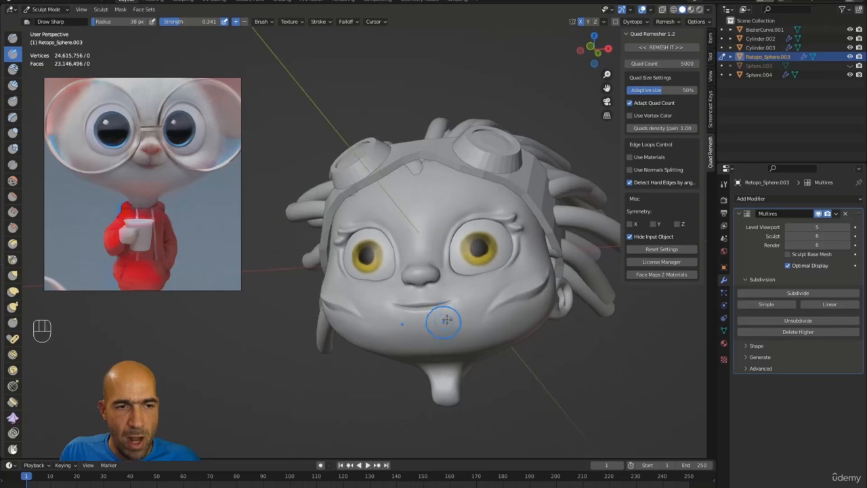
pyautogui.moveTo(556, 371)
pyautogui.keyDown('alt'); pyautogui.mouseDown()
pyautogui.moveTo(569, 366)
pyautogui.moveTo(488, 335)
pyautogui.moveTo(528, 311)
pyautogui.moveTo(554, 281)
pyautogui.moveTo(590, 298)
pyautogui.moveTo(596, 271)
pyautogui.moveTo(615, 369)
pyautogui.moveTo(609, 306)
pyautogui.mouseUp(); pyautogui.keyUp('alt')
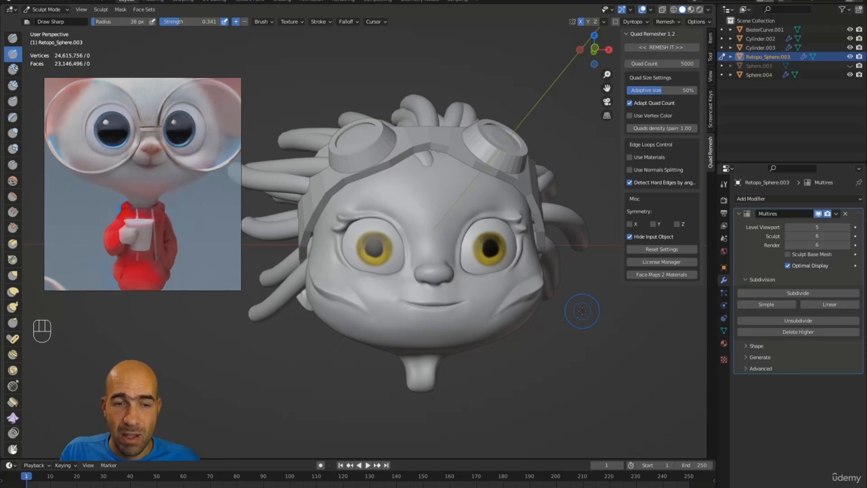
pyautogui.hotkey('ctrl', 'Tab')
pyautogui.hotkey('ctrl', 'Tab')
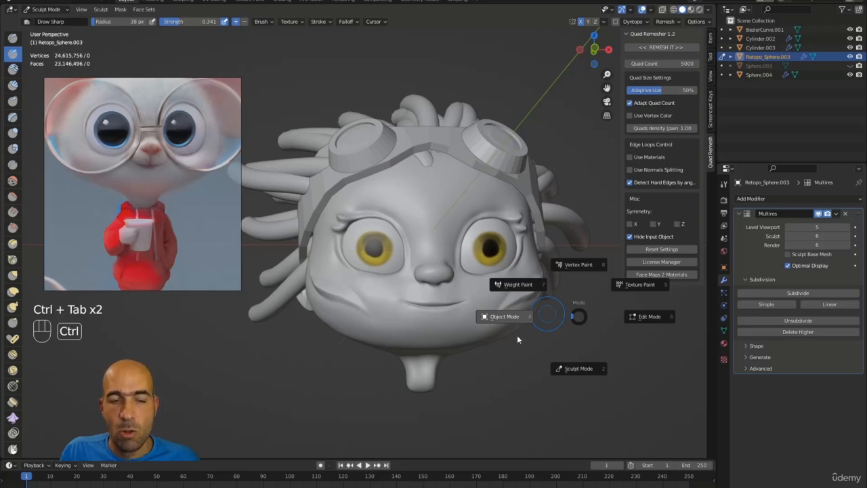
# Put the head in Object Mode and set its Multires Level Viewport to 6.
pyautogui.click(526, 334)
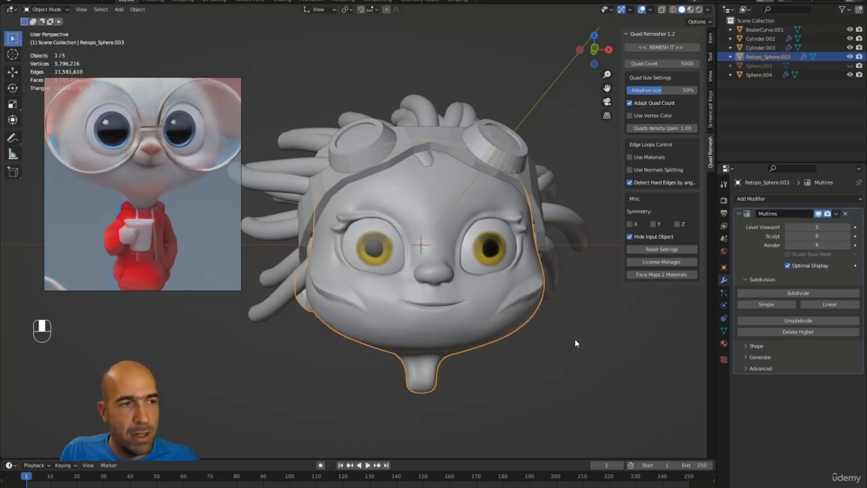
pyautogui.keyDown('alt'); pyautogui.moveTo(574, 343); pyautogui.dragTo(620, 260); pyautogui.keyUp('alt')
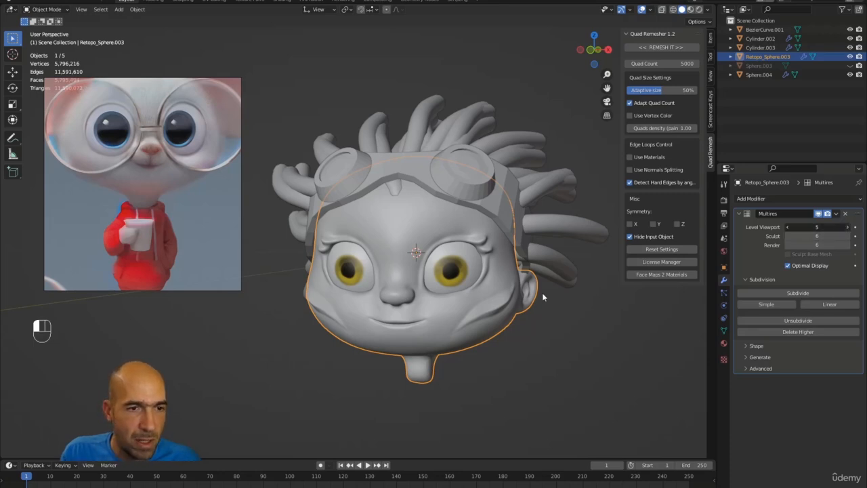
pyautogui.moveTo(798, 241); pyautogui.dragTo(799, 243)
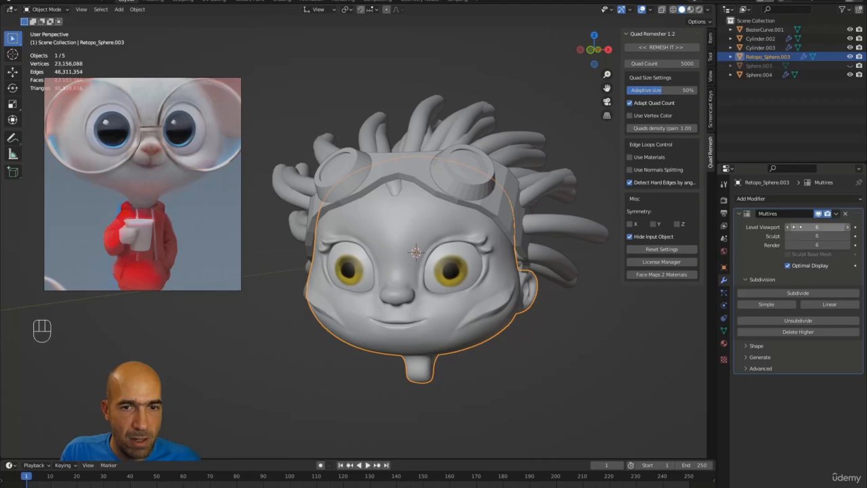
pyautogui.moveTo(570, 327)
pyautogui.keyDown('alt'); pyautogui.mouseDown(button='middle')
pyautogui.moveTo(588, 331)
pyautogui.moveTo(603, 303)
pyautogui.moveTo(560, 300)
pyautogui.moveTo(545, 337)
pyautogui.moveTo(591, 334)
pyautogui.moveTo(549, 318)
pyautogui.moveTo(497, 323)
pyautogui.moveTo(579, 330)
pyautogui.mouseUp(button='middle'); pyautogui.keyUp('alt')
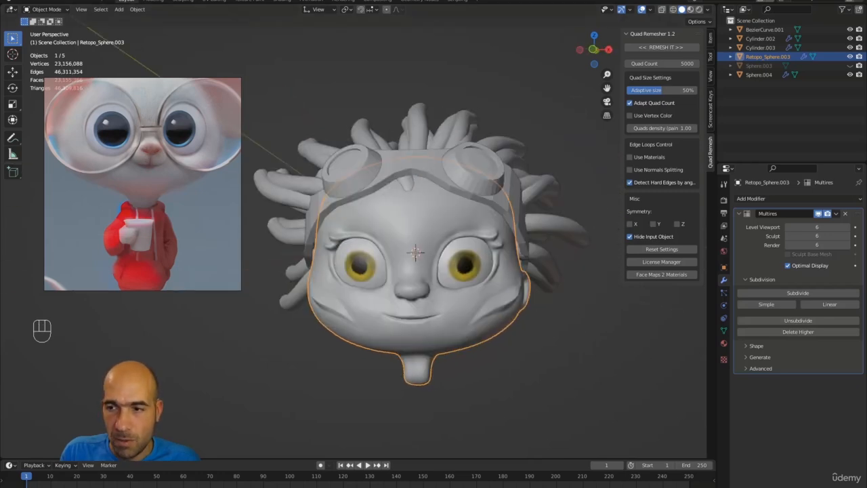
# Deselect the head and compare Task Manager's memory use with Blender.
pyautogui.hotkey('alt', 'Tab')
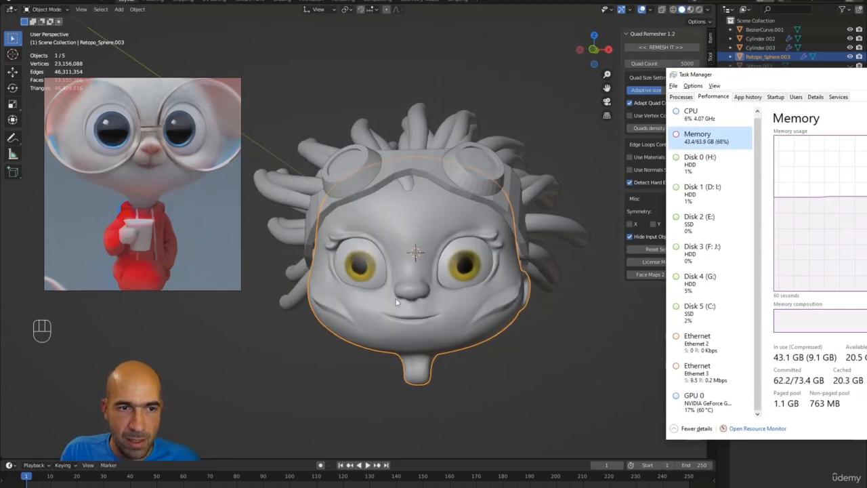
pyautogui.click(546, 403)
pyautogui.hotkey('alt', 'a')
pyautogui.hotkey('alt', 'Tab')
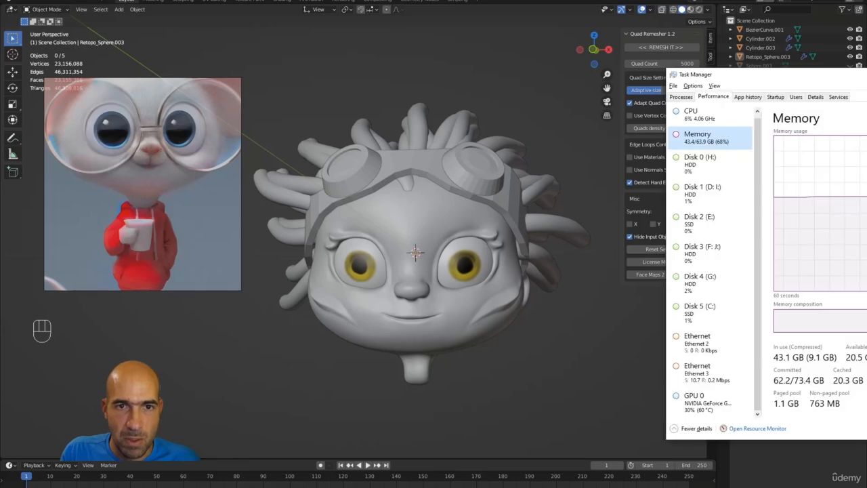
pyautogui.hotkey('alt', 'Tab')
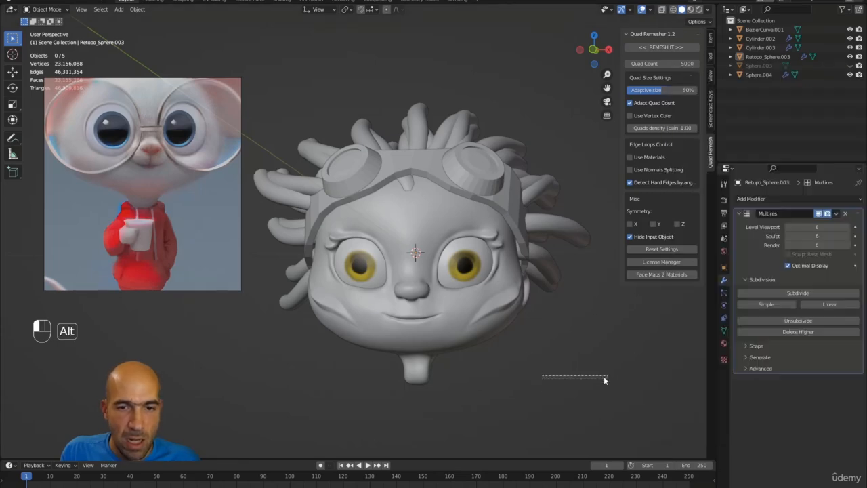
pyautogui.keyDown('alt'); pyautogui.moveTo(604, 376); pyautogui.dragTo(582, 370, button='middle'); pyautogui.keyUp('alt')
pyautogui.hotkey('alt', 'Tab')
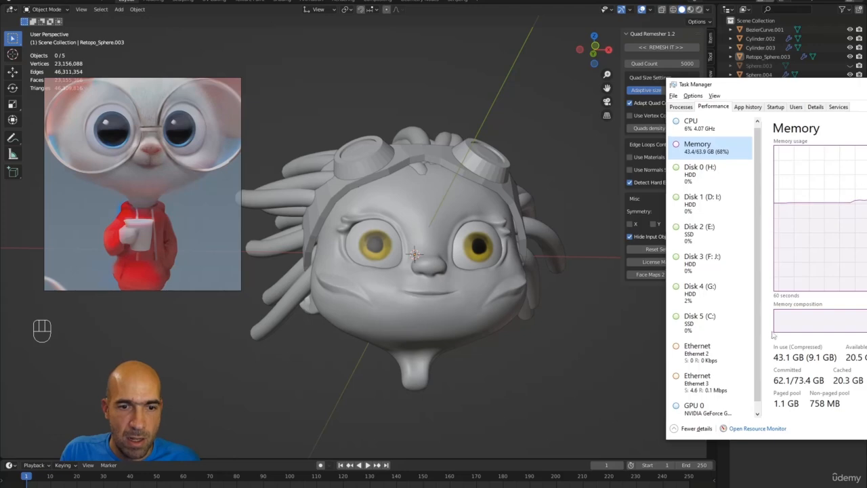
# Show Task Manager's GPU 0 performance graphs with the window fully on screen.
pyautogui.click(708, 406)
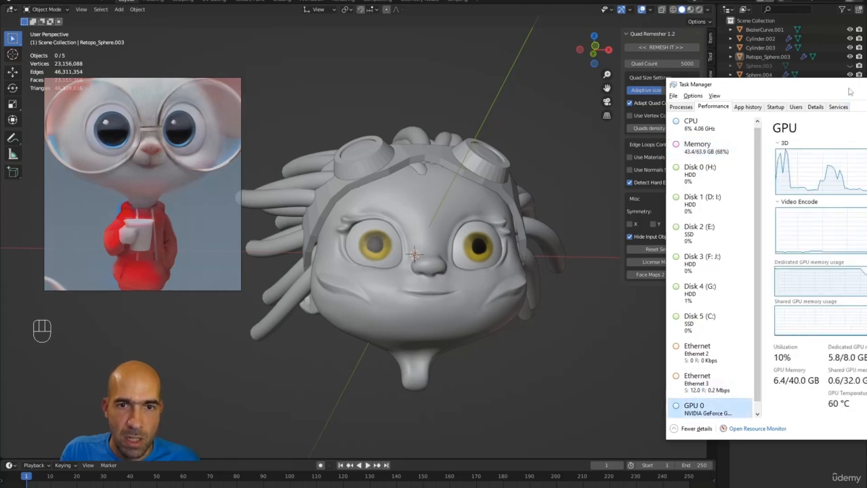
pyautogui.moveTo(850, 90); pyautogui.dragTo(680, 61)
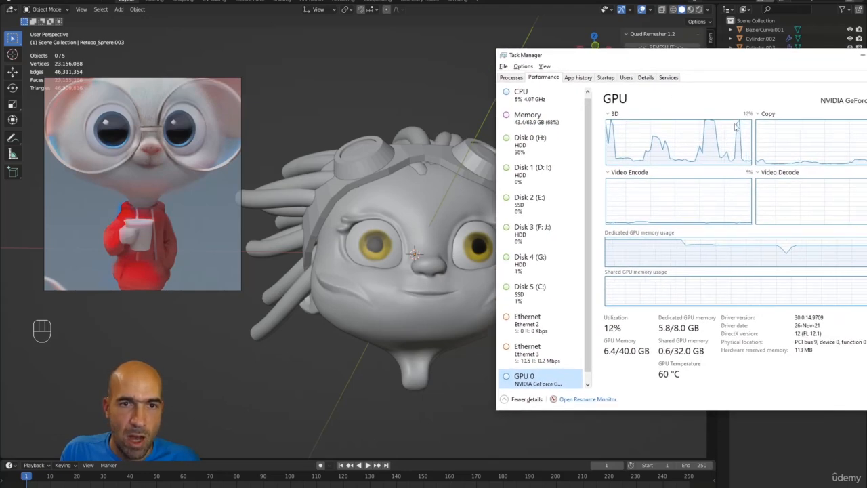
pyautogui.click(437, 108)
pyautogui.keyDown('alt'); pyautogui.moveTo(336, 92); pyautogui.dragTo(510, 146); pyautogui.keyUp('alt')
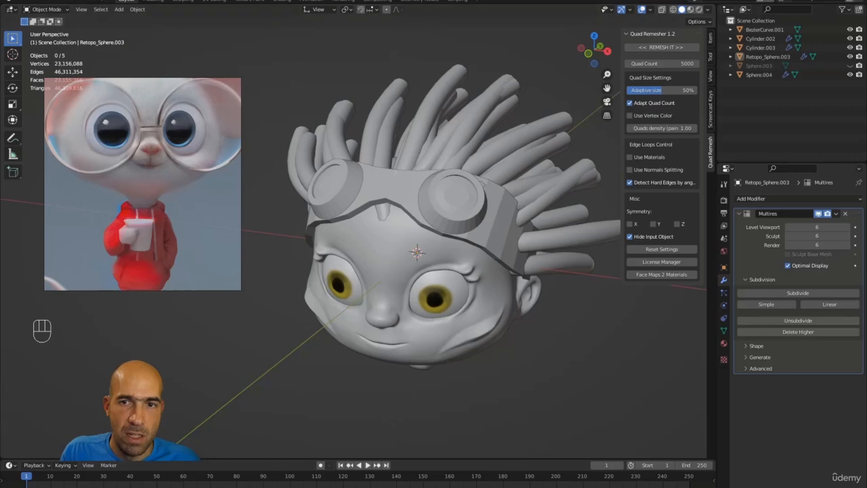
pyautogui.hotkey('ctrl', 'shift', 'Escape')
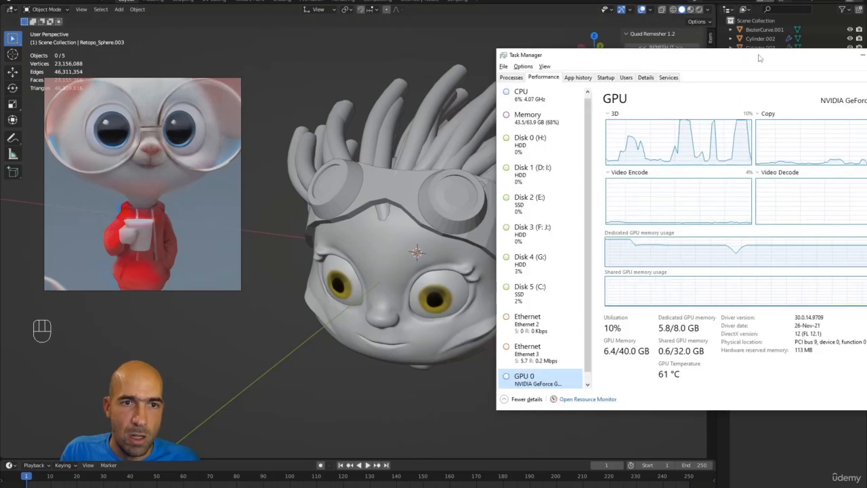
pyautogui.moveTo(759, 59); pyautogui.dragTo(695, 52)
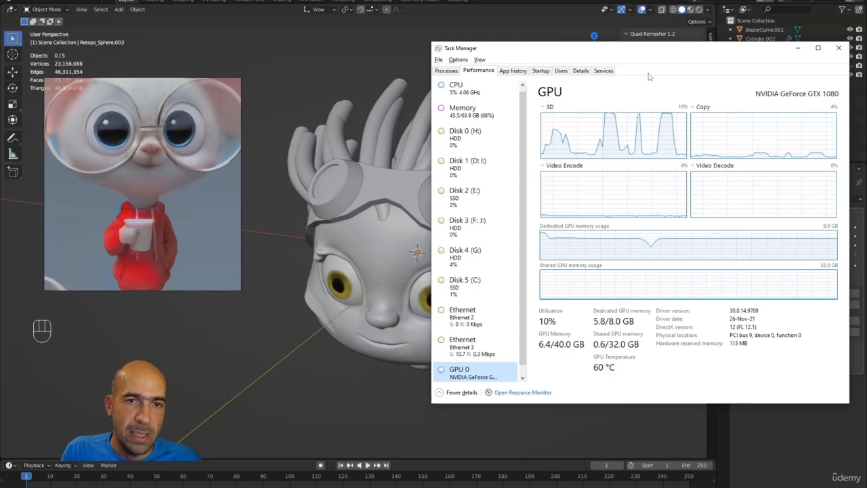
pyautogui.hotkey('alt', 'Tab')
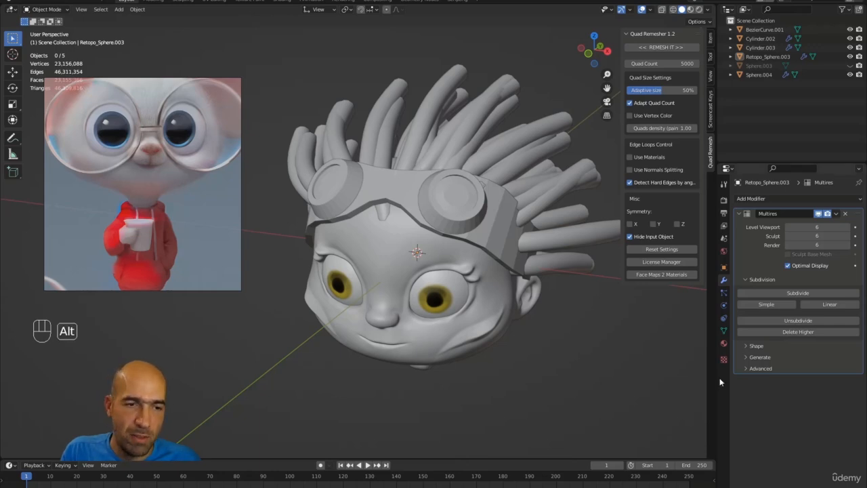
# Orbit the head sculpt to inspect it from above, the side and the front.
pyautogui.keyDown('alt'); pyautogui.moveTo(701, 373); pyautogui.dragTo(620, 336); pyautogui.keyUp('alt')
pyautogui.keyDown('alt'); pyautogui.moveTo(561, 370); pyautogui.dragTo(578, 363); pyautogui.keyUp('alt')
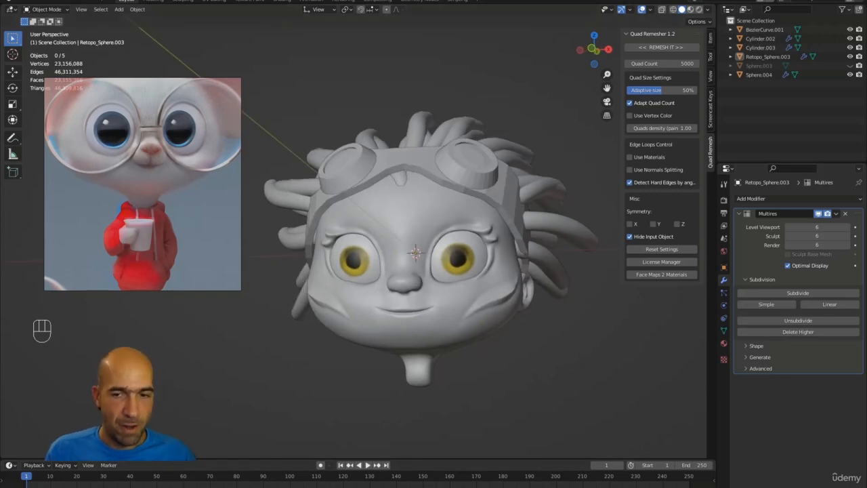
pyautogui.moveTo(283, 487)
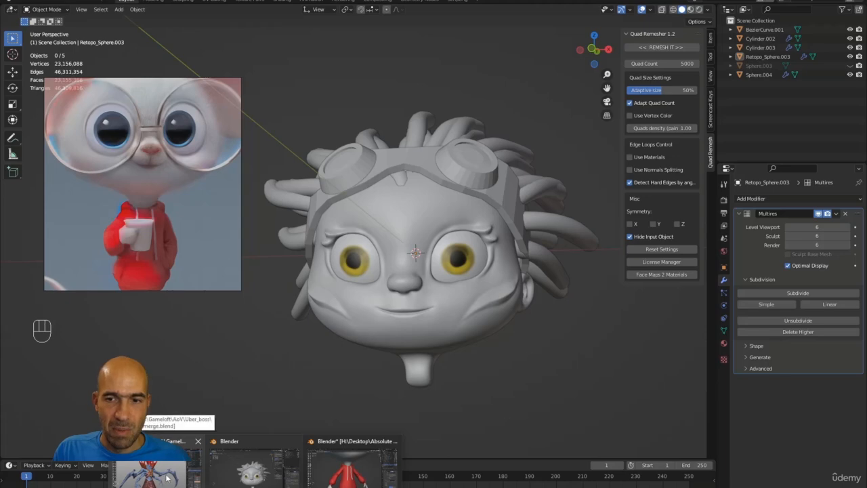
pyautogui.moveTo(167, 478)
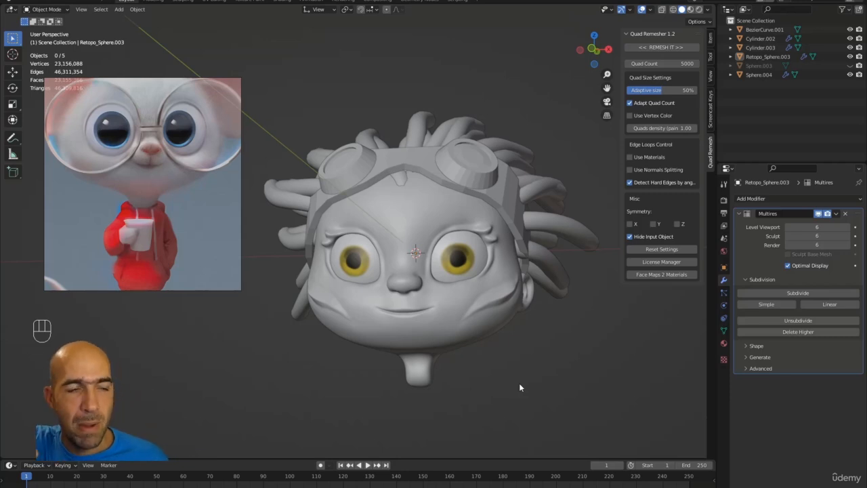
pyautogui.keyDown('alt'); pyautogui.moveTo(518, 358); pyautogui.dragTo(524, 383); pyautogui.keyUp('alt')
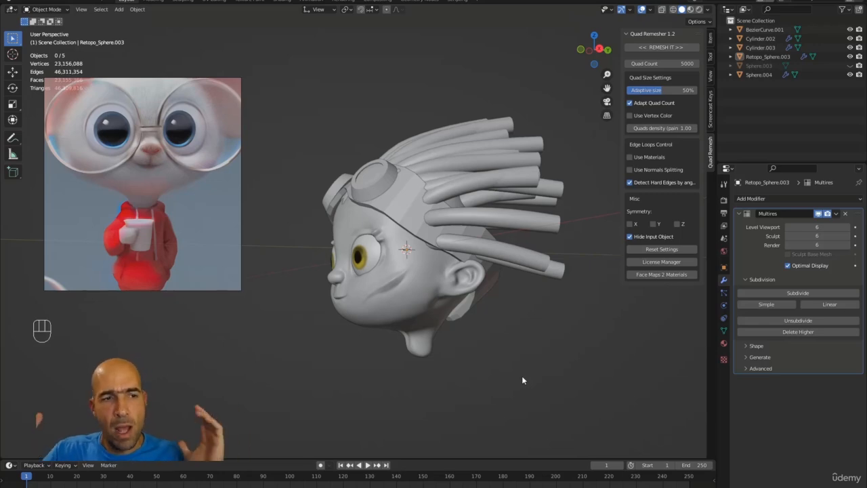
pyautogui.keyDown('alt'); pyautogui.moveTo(496, 333); pyautogui.dragTo(538, 337); pyautogui.keyUp('alt')
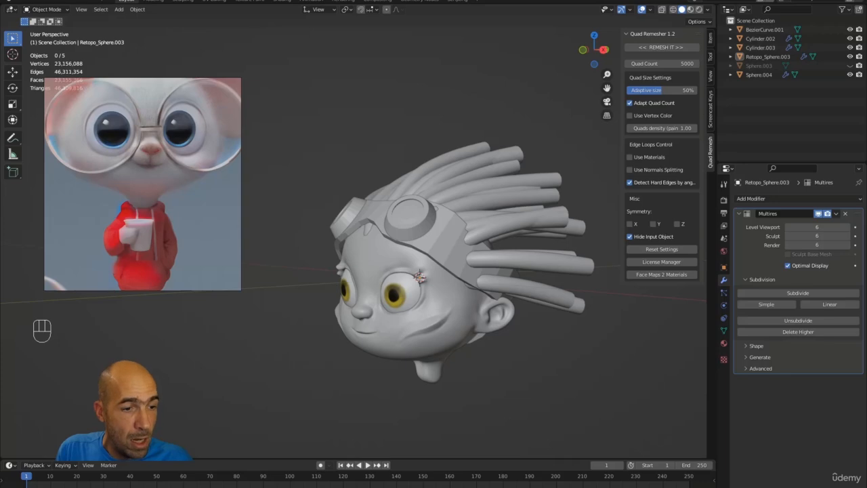
# Switch to the mouse-character Blender file and make Sweater_02 the sculpt target.
pyautogui.moveTo(300, 483)
pyautogui.click(334, 469)
pyautogui.moveTo(611, 253)
pyautogui.keyDown('alt'); pyautogui.mouseDown(button='middle')
pyautogui.moveTo(608, 231)
pyautogui.moveTo(590, 217)
pyautogui.moveTo(610, 383)
pyautogui.mouseUp(button='middle'); pyautogui.keyUp('alt')
pyautogui.keyDown('ctrl'); pyautogui.keyDown('alt'); pyautogui.moveTo(598, 277); pyautogui.dragTo(566, 344, button='middle'); pyautogui.keyUp('alt'); pyautogui.keyUp('ctrl')
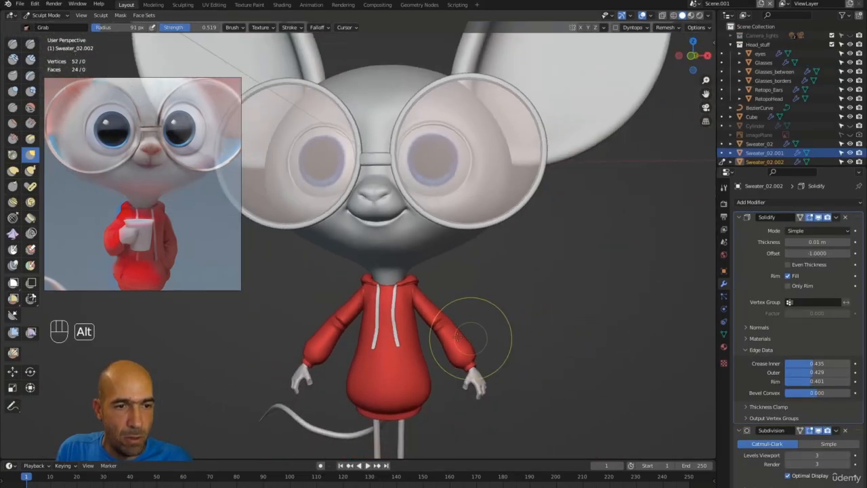
pyautogui.keyDown('alt'); pyautogui.moveTo(472, 332); pyautogui.dragTo(387, 376, button='middle'); pyautogui.keyUp('alt')
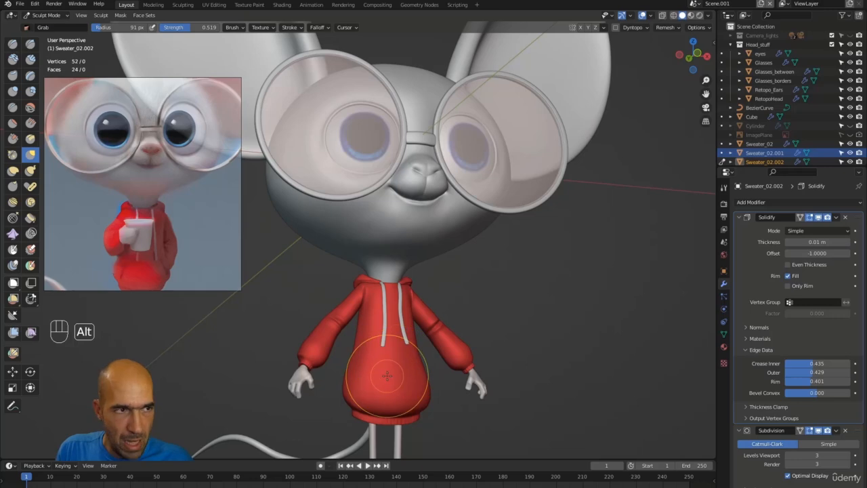
pyautogui.hotkey('alt', 'q')
# Frame the mouse's face, sweater and ears, then make RetopoHead the sculpt target.
pyautogui.keyDown('alt'); pyautogui.moveTo(539, 316); pyautogui.dragTo(496, 319, button='middle'); pyautogui.keyUp('alt')
pyautogui.keyDown('alt'); pyautogui.keyDown('shift'); pyautogui.moveTo(373, 352); pyautogui.dragTo(432, 326, button='middle'); pyautogui.keyUp('shift'); pyautogui.keyUp('alt')
pyautogui.keyDown('ctrl'); pyautogui.keyDown('alt'); pyautogui.moveTo(513, 351); pyautogui.dragTo(583, 237, button='middle'); pyautogui.keyUp('alt'); pyautogui.keyUp('ctrl')
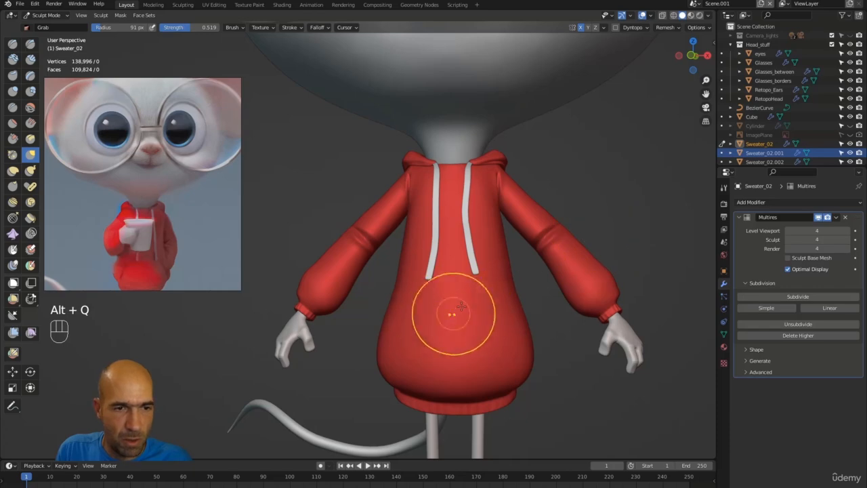
pyautogui.moveTo(656, 214)
pyautogui.keyDown('alt'); pyautogui.keyDown('shift'); pyautogui.mouseDown(button='middle')
pyautogui.moveTo(646, 230)
pyautogui.moveTo(583, 232)
pyautogui.moveTo(610, 253)
pyautogui.mouseUp(button='middle'); pyautogui.keyUp('shift'); pyautogui.keyUp('alt')
pyautogui.keyDown('ctrl'); pyautogui.keyDown('alt'); pyautogui.moveTo(604, 219); pyautogui.dragTo(529, 271, button='middle'); pyautogui.keyUp('alt'); pyautogui.keyUp('ctrl')
pyautogui.keyDown('alt'); pyautogui.moveTo(529, 271); pyautogui.dragTo(591, 247, button='middle'); pyautogui.keyUp('alt')
pyautogui.keyDown('ctrl'); pyautogui.keyDown('alt'); pyautogui.moveTo(591, 247); pyautogui.dragTo(514, 287); pyautogui.keyUp('alt'); pyautogui.keyUp('ctrl')
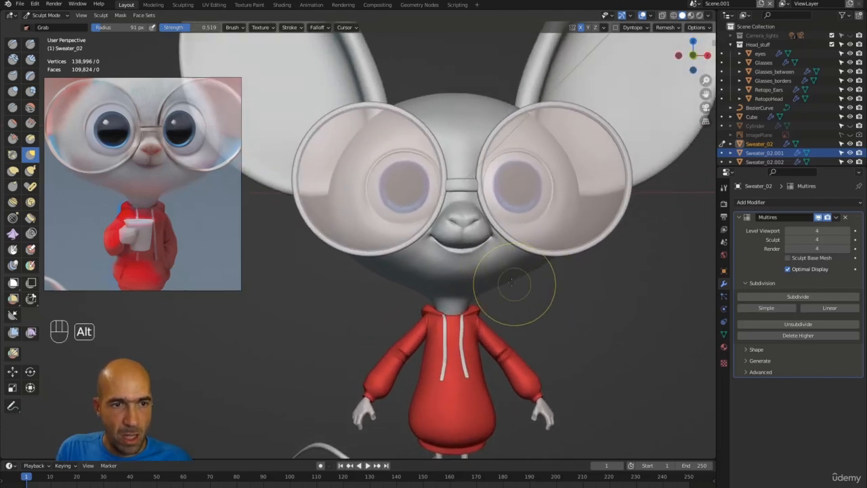
pyautogui.moveTo(569, 262)
pyautogui.keyDown('alt'); pyautogui.keyDown('shift'); pyautogui.mouseDown()
pyautogui.moveTo(575, 319)
pyautogui.moveTo(432, 315)
pyautogui.moveTo(484, 330)
pyautogui.moveTo(576, 327)
pyautogui.mouseUp(); pyautogui.keyUp('shift'); pyautogui.keyUp('alt')
pyautogui.hotkey('alt', 'q')
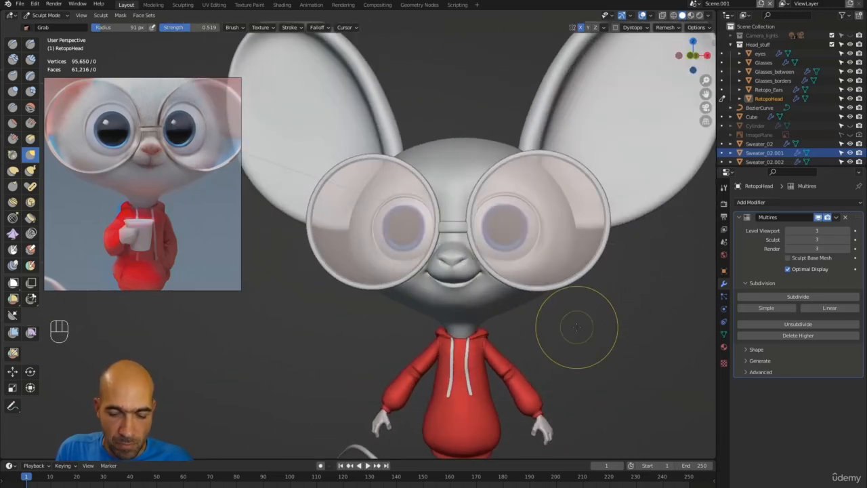
# Return RetopoHead to Object Mode and frame it in the viewport.
pyautogui.press('/')
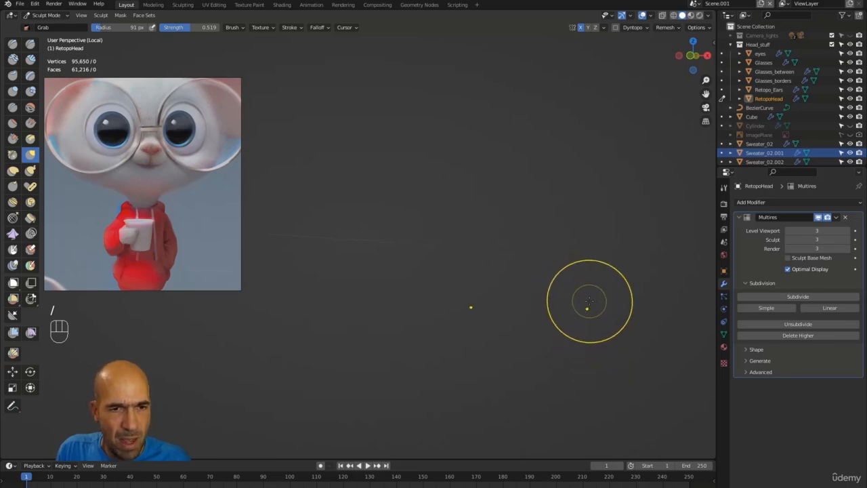
pyautogui.press('Escape')
pyautogui.press('alt')
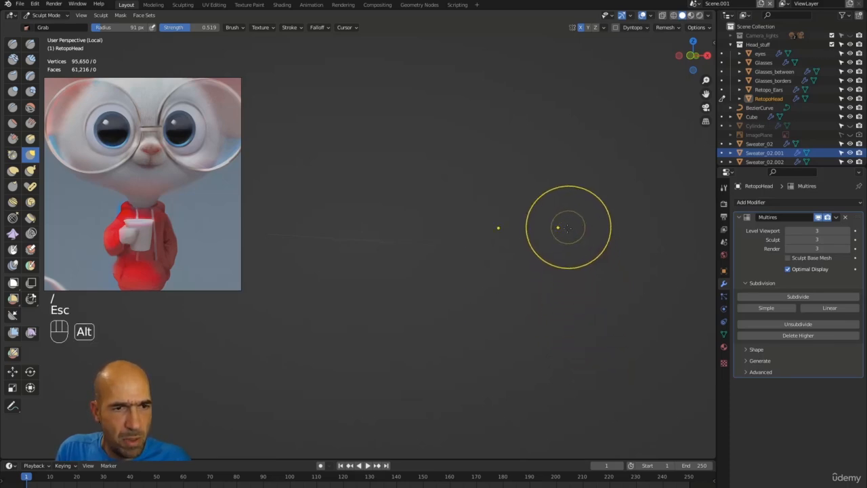
pyautogui.keyDown('alt'); pyautogui.moveTo(568, 228); pyautogui.dragTo(579, 241); pyautogui.keyUp('alt')
pyautogui.hotkey('ctrl', 'Tab')
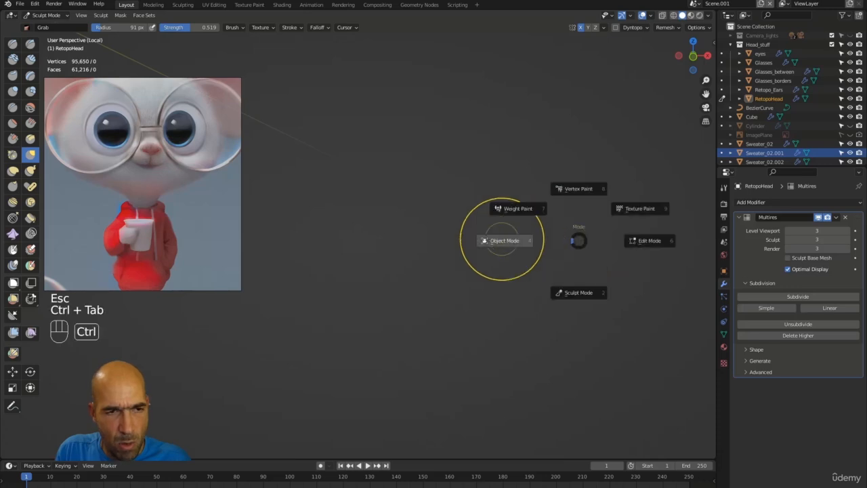
pyautogui.click(489, 243)
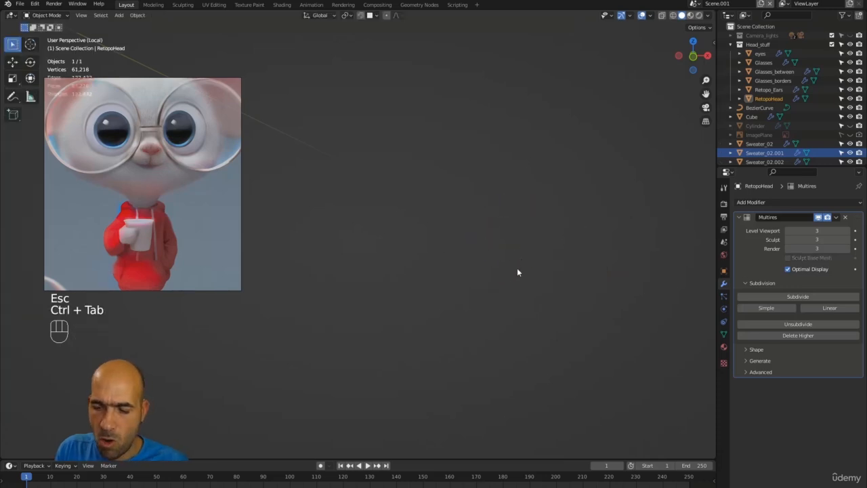
pyautogui.press('Home')
# Shorten the reference image window, deselect the head, and move to the UV Editing workspace.
pyautogui.keyDown('alt'); pyautogui.moveTo(564, 286); pyautogui.dragTo(601, 357); pyautogui.keyUp('alt')
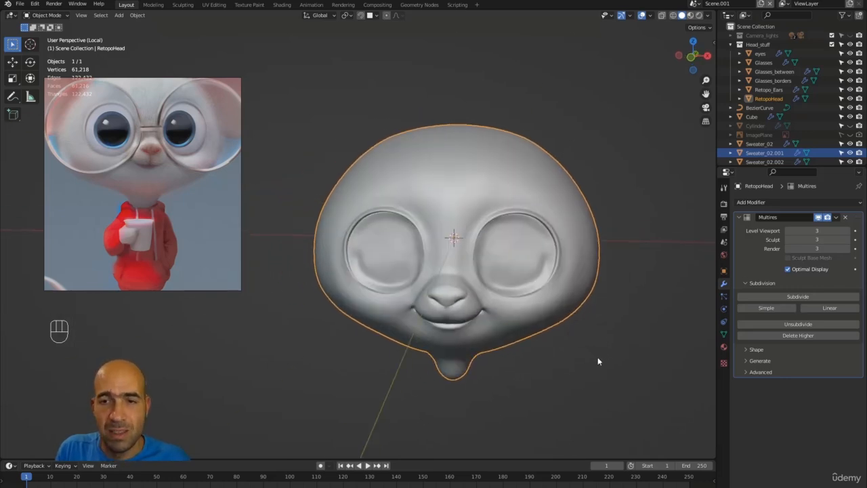
pyautogui.moveTo(237, 289); pyautogui.dragTo(239, 240)
pyautogui.scroll(3, 145, 173)
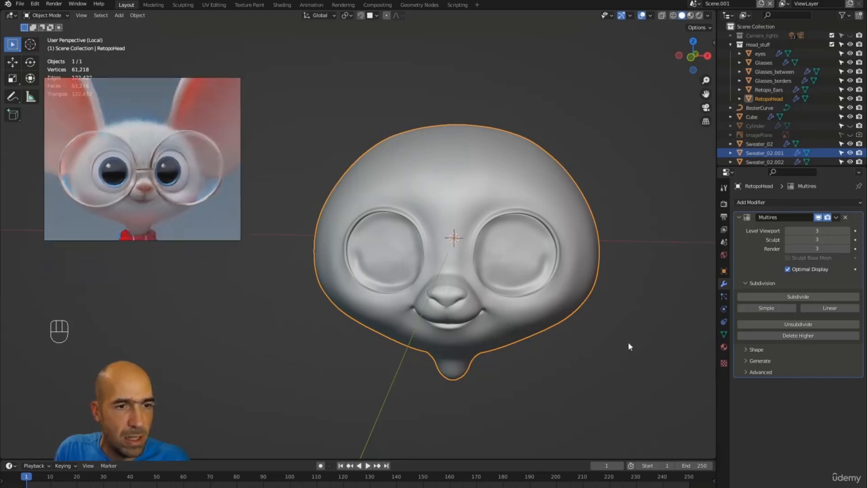
pyautogui.click(581, 348)
pyautogui.keyDown('alt'); pyautogui.moveTo(581, 348); pyautogui.dragTo(638, 344); pyautogui.keyUp('alt')
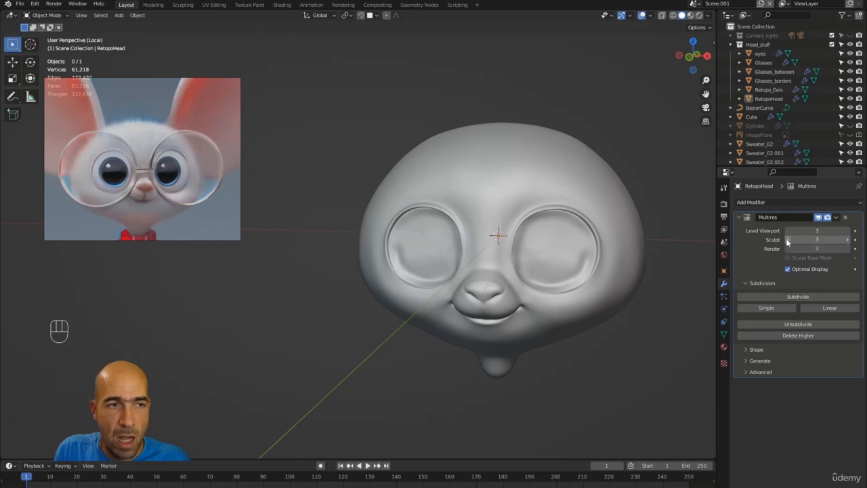
pyautogui.click(215, 5)
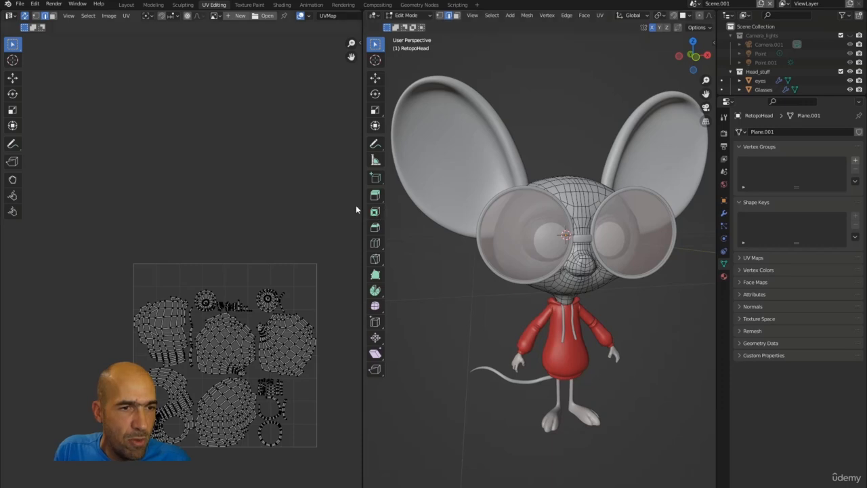
# Select the whole head and re-unwrap it with Project from View.
pyautogui.moveTo(361, 204); pyautogui.dragTo(279, 199)
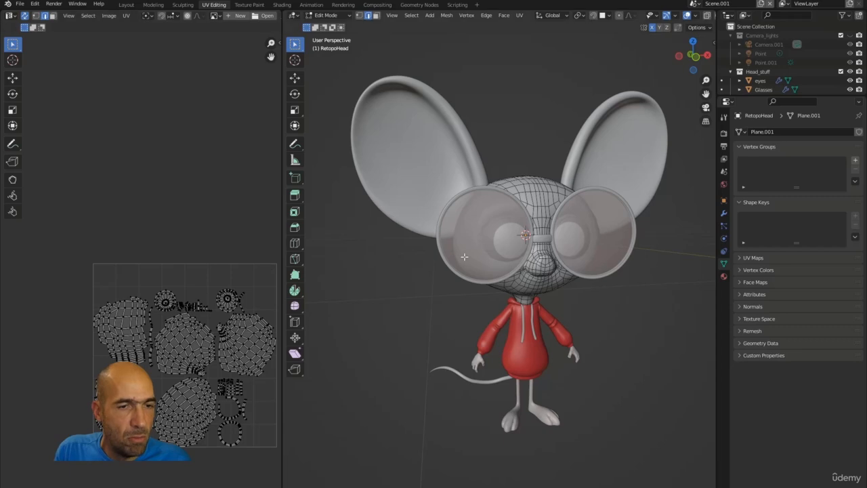
pyautogui.press('a')
pyautogui.rightClick(558, 249)
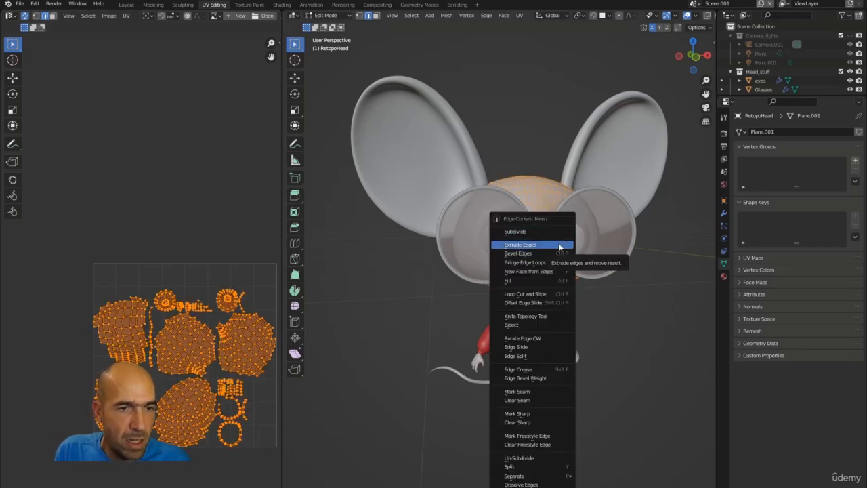
pyautogui.press('u')
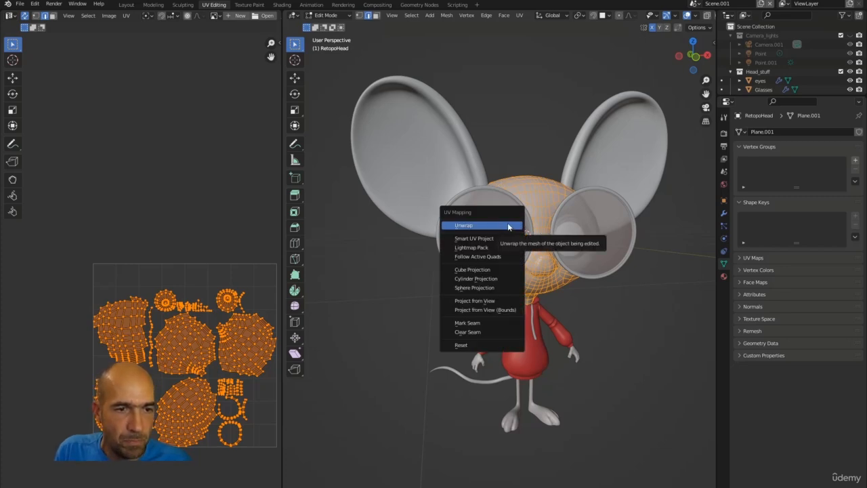
pyautogui.click(486, 301)
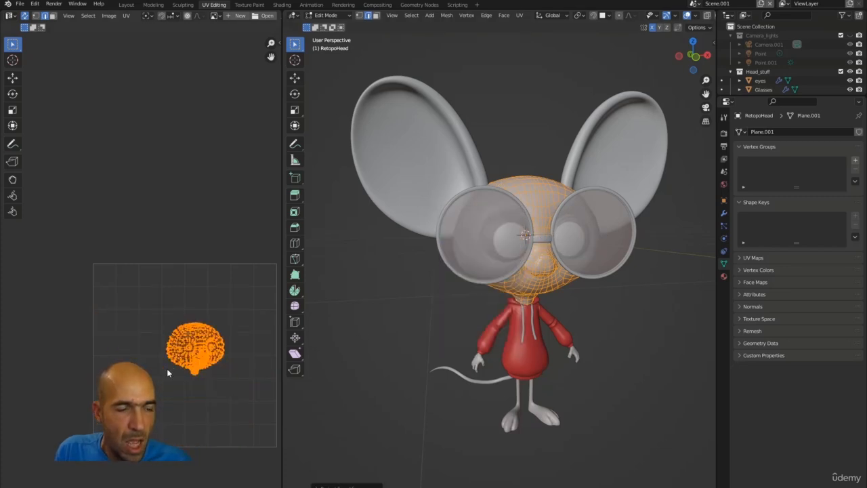
# Move the new UV island above the 0–1 grid and isolate the head in local view.
pyautogui.scroll(2, 176, 373)
pyautogui.scroll(-2, 203, 352)
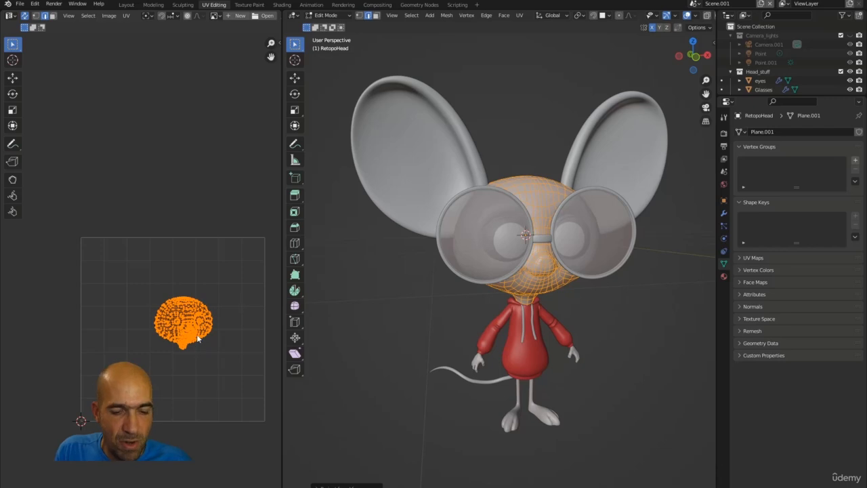
pyautogui.moveTo(198, 339); pyautogui.dragTo(216, 206)
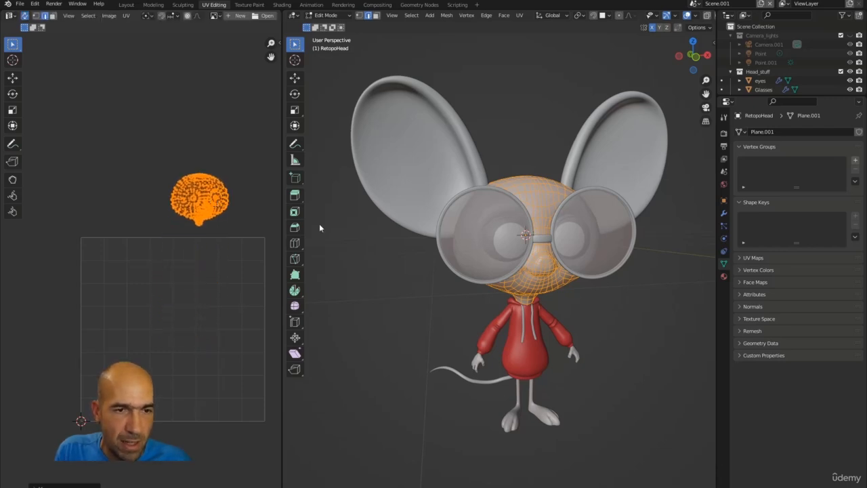
pyautogui.press('KP_Divide')
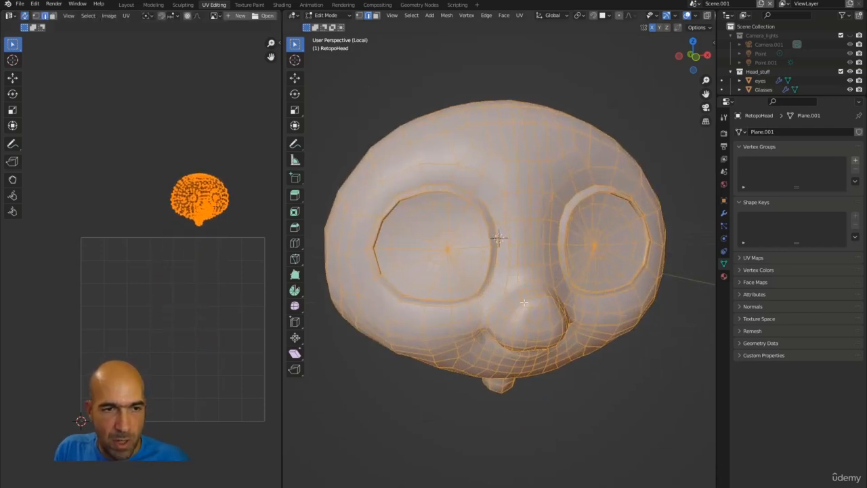
# Turn on the Screencast Keys display from the viewport sidebar.
pyautogui.moveTo(545, 279); pyautogui.dragTo(537, 309, button='middle')
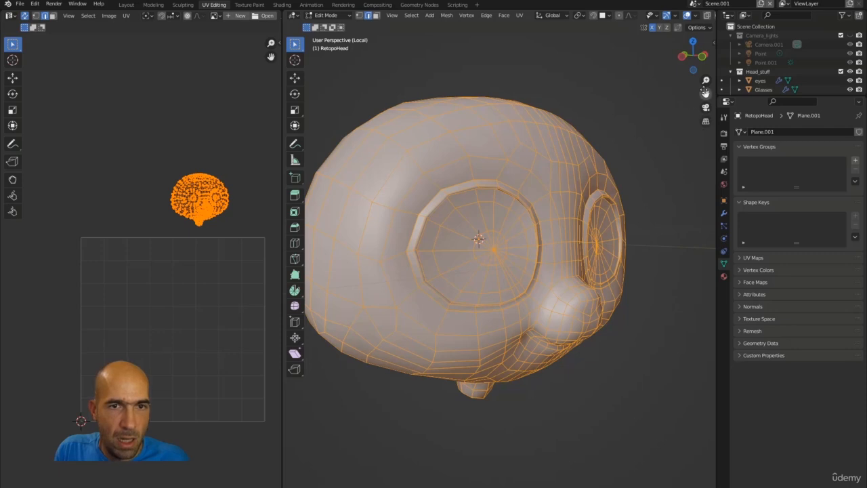
pyautogui.press('n')
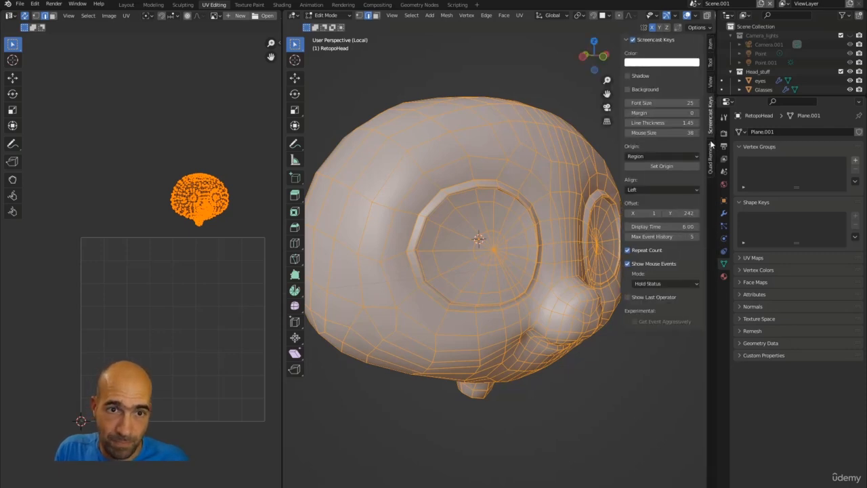
pyautogui.click(632, 40)
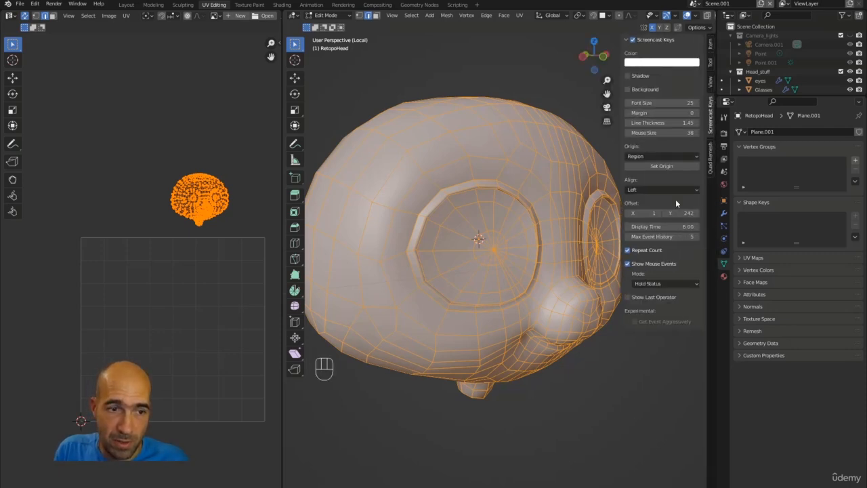
pyautogui.press('n')
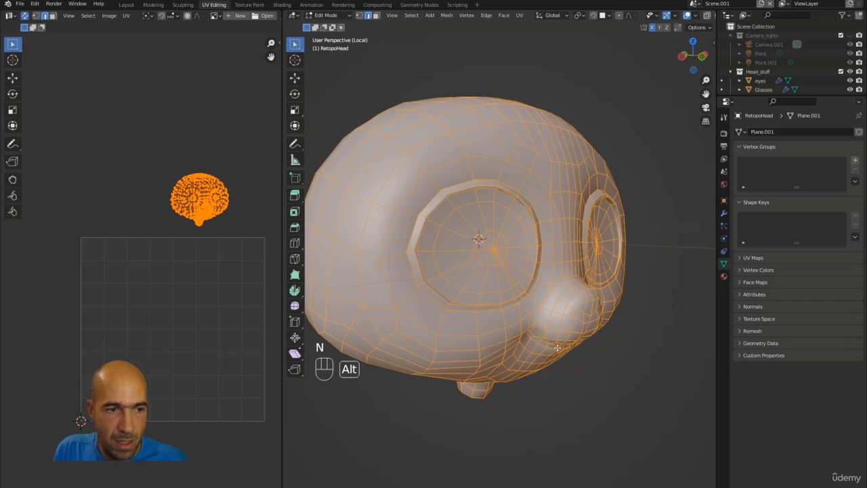
pyautogui.moveTo(557, 347); pyautogui.dragTo(548, 344, button='middle')
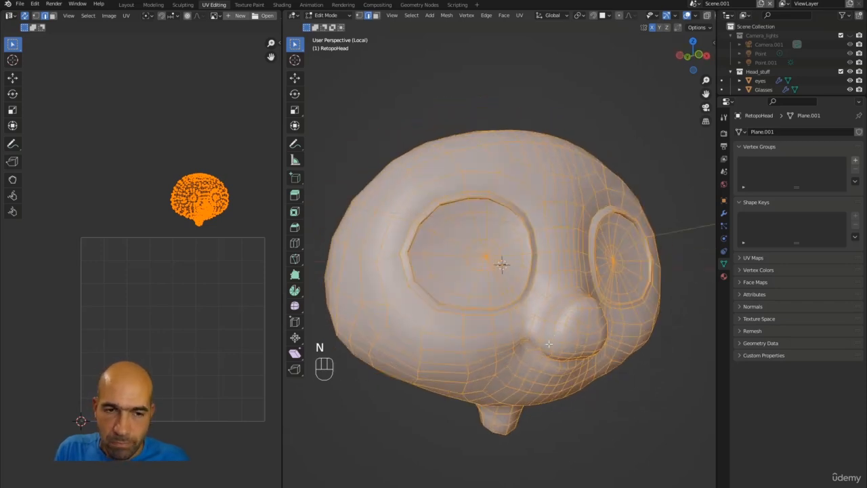
pyautogui.keyDown('alt'); pyautogui.moveTo(548, 344); pyautogui.dragTo(549, 316); pyautogui.keyUp('alt')
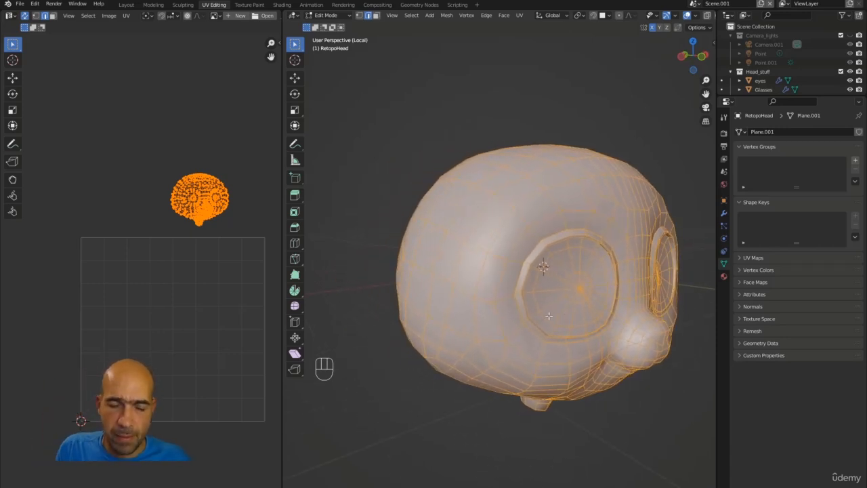
# Switch to edge select and pick an edge on the back of the head.
pyautogui.press('/')
pyautogui.press('/')
pyautogui.press('/')
pyautogui.press('/')
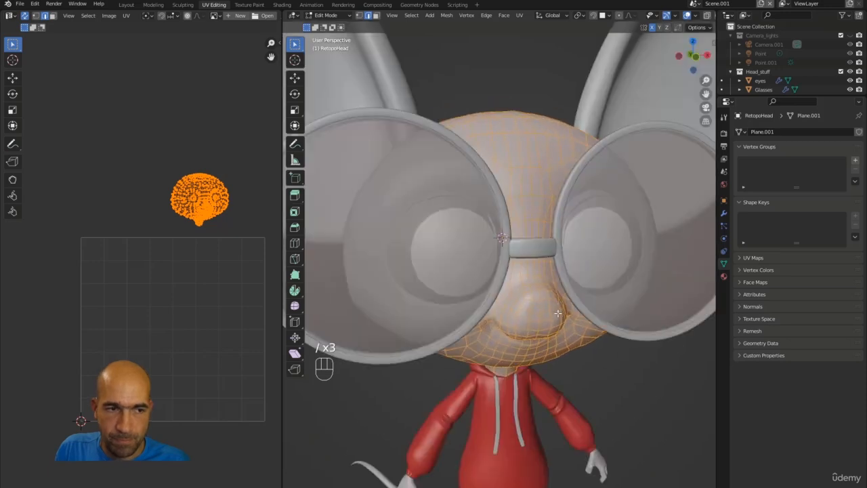
pyautogui.press('/')
pyautogui.press('/')
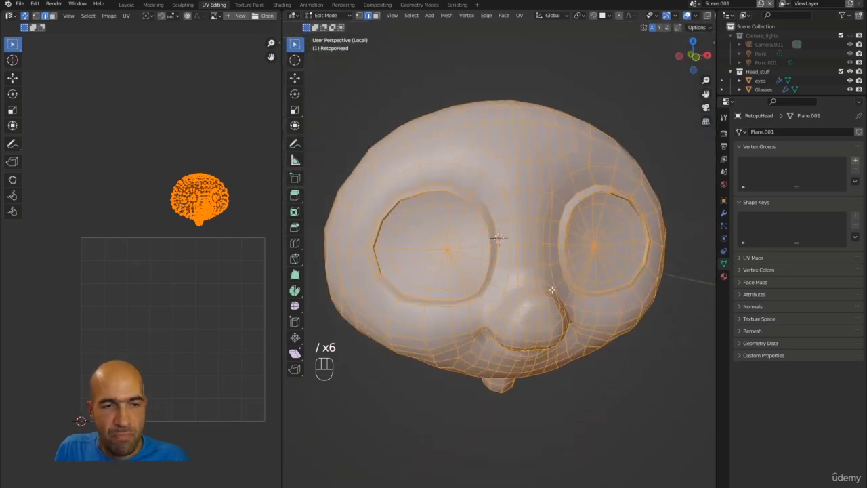
pyautogui.keyDown('alt'); pyautogui.moveTo(558, 312); pyautogui.dragTo(631, 271); pyautogui.keyUp('alt')
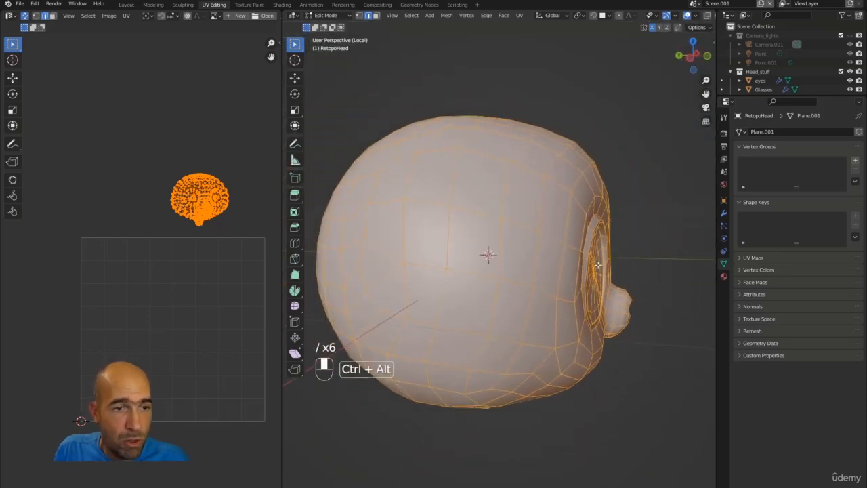
pyautogui.press('2')
pyautogui.click(446, 234)
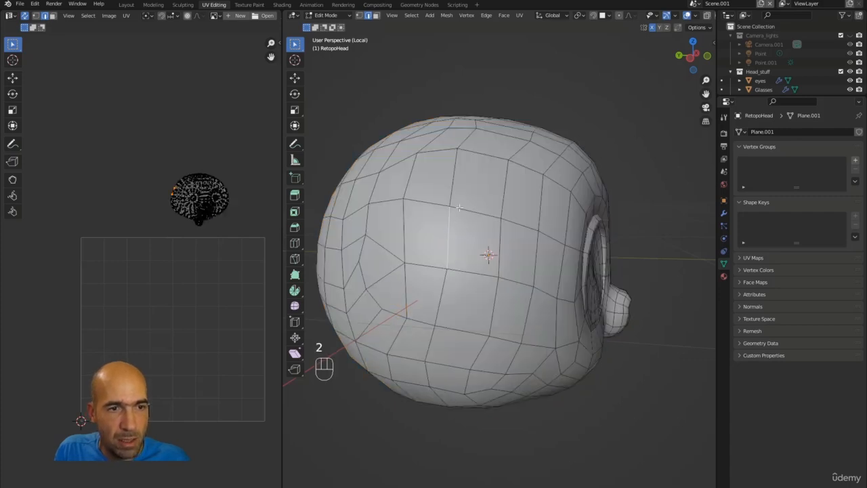
# Select the shortest edge path along the head's lower loop and up its back, then call the UV menu.
pyautogui.keyDown('alt'); pyautogui.moveTo(459, 208); pyautogui.dragTo(550, 77); pyautogui.keyUp('alt')
pyautogui.click(567, 158)
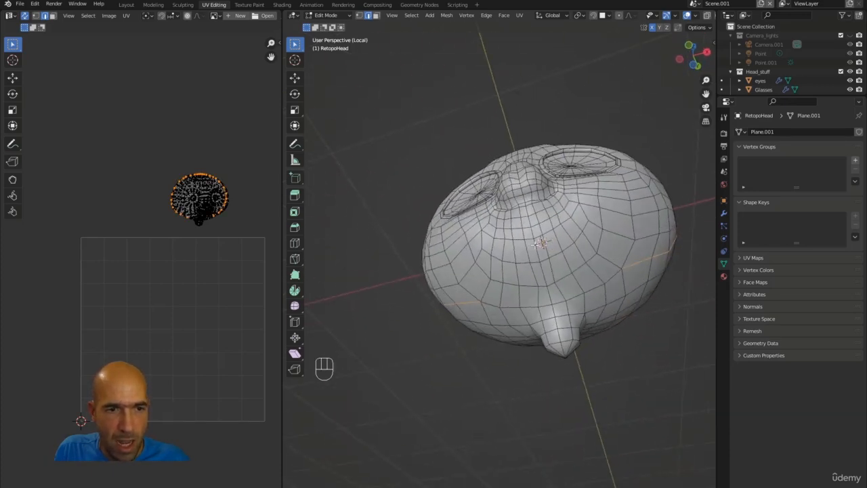
pyautogui.keyDown('ctrl'); pyautogui.click(546, 307); pyautogui.keyUp('ctrl')
pyautogui.hotkey('ctrl', 'z')
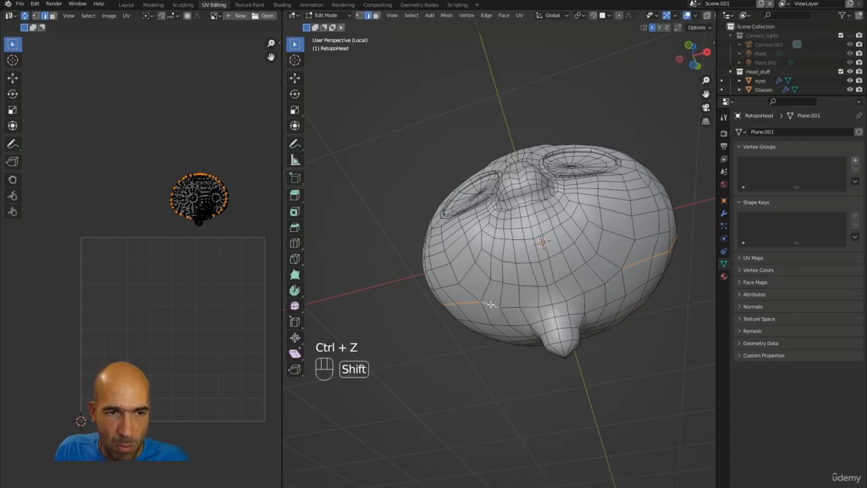
pyautogui.keyDown('ctrl'); pyautogui.click(614, 273); pyautogui.keyUp('ctrl')
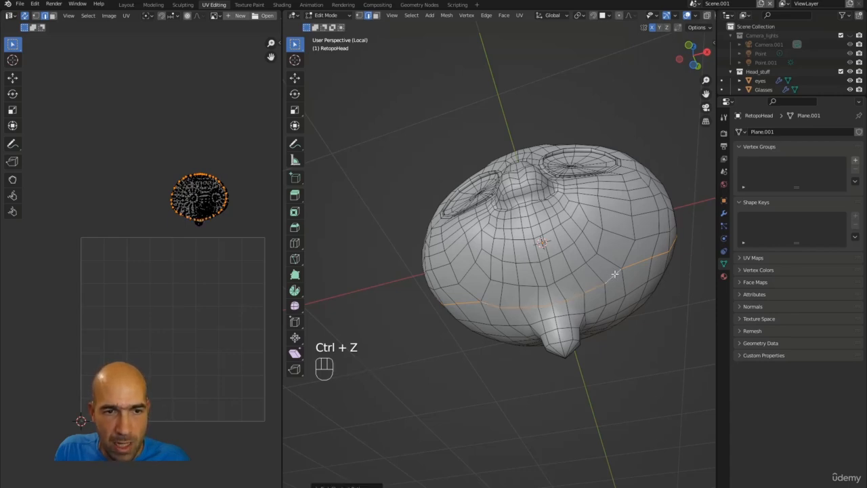
pyautogui.keyDown('alt'); pyautogui.moveTo(615, 274); pyautogui.dragTo(538, 157); pyautogui.keyUp('alt')
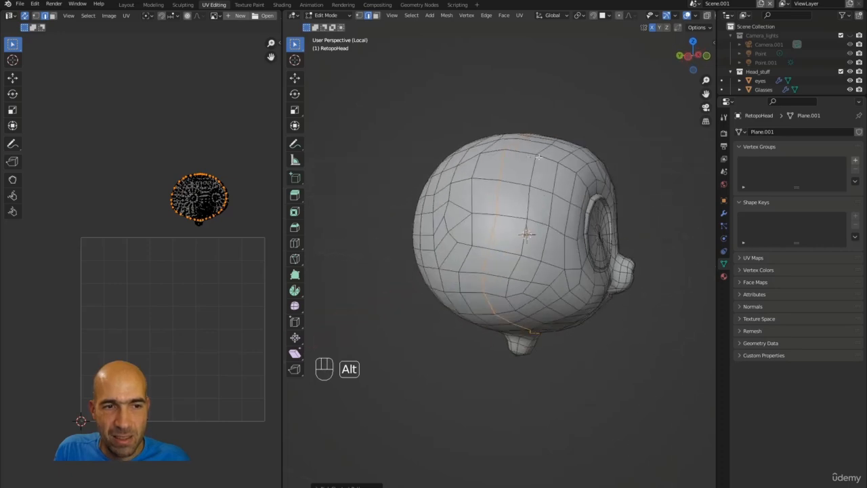
pyautogui.keyDown('alt'); pyautogui.moveTo(509, 292); pyautogui.dragTo(503, 308); pyautogui.keyUp('alt')
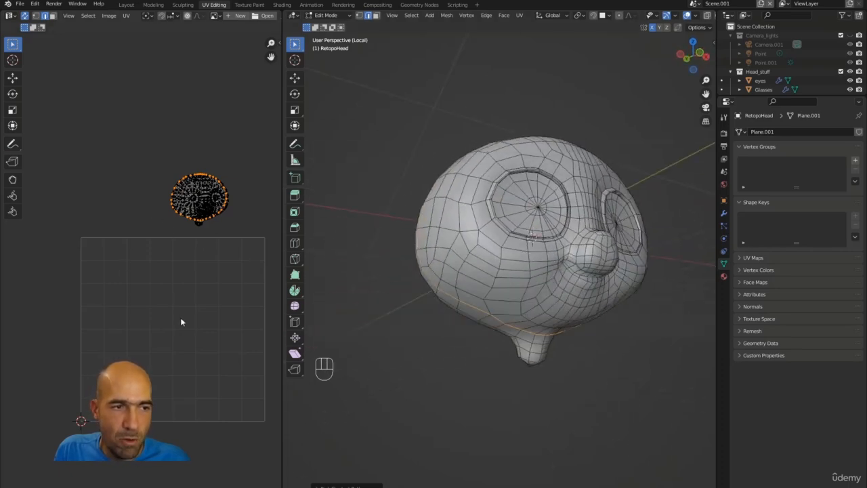
pyautogui.keyDown('alt'); pyautogui.moveTo(573, 201); pyautogui.dragTo(583, 236); pyautogui.keyUp('alt')
pyautogui.press('u')
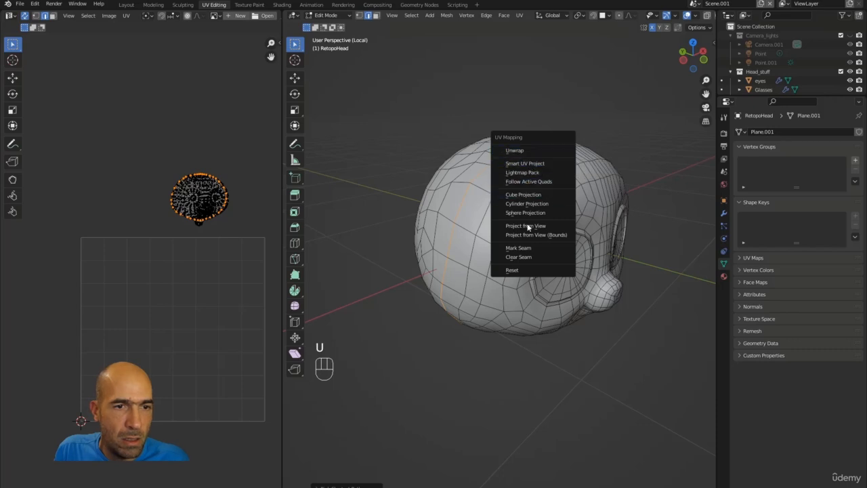
# Mark the selected lower-loop path and the edges over the head top as seams.
pyautogui.click(528, 248)
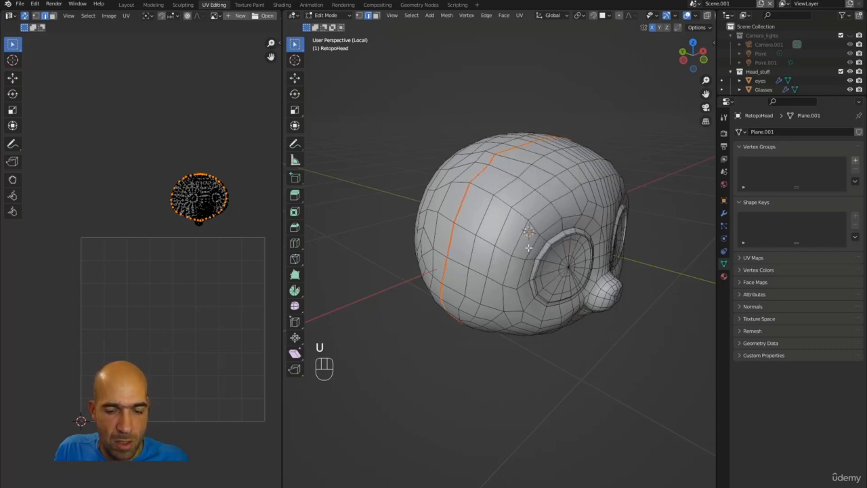
pyautogui.press('u')
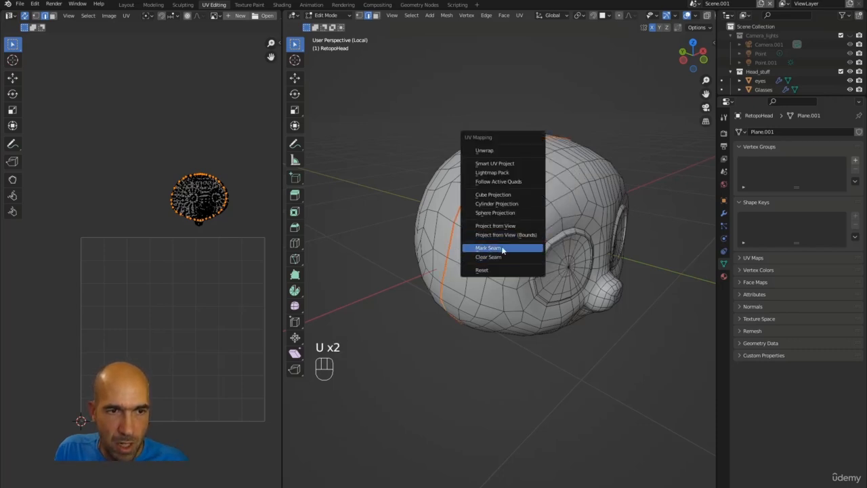
pyautogui.click(501, 249)
pyautogui.keyDown('alt'); pyautogui.moveTo(441, 189); pyautogui.dragTo(448, 177); pyautogui.keyUp('alt')
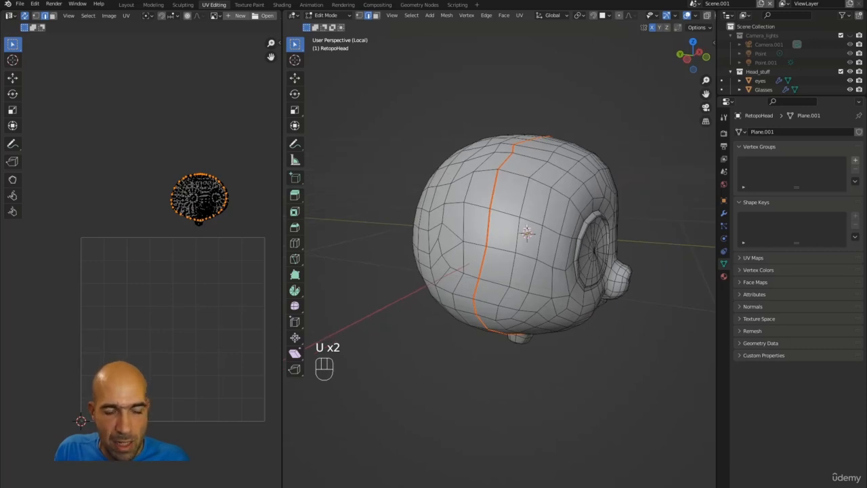
# Select the whole head mesh and unwrap it, bringing the two UV islands into view.
pyautogui.press('a')
pyautogui.press('u')
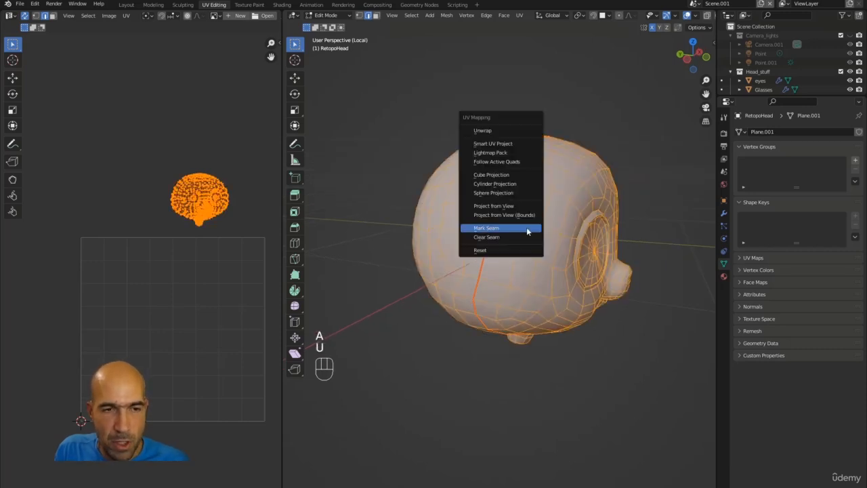
pyautogui.click(509, 129)
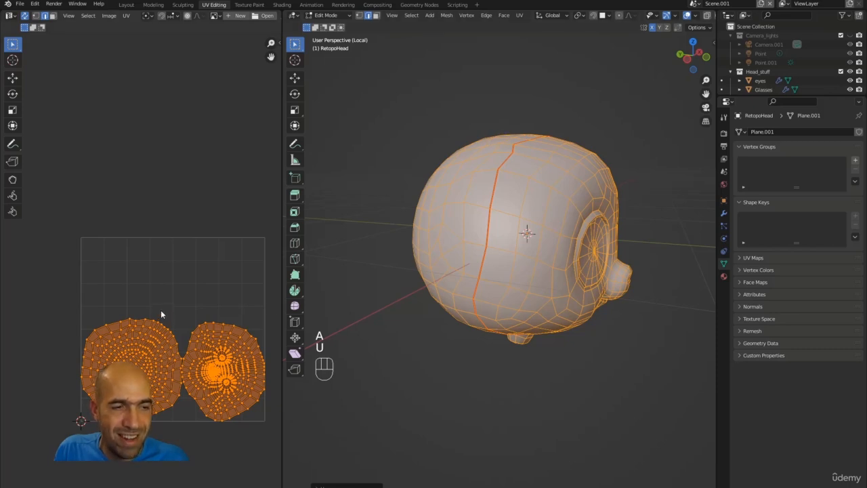
pyautogui.moveTo(163, 300); pyautogui.dragTo(162, 230, button='middle')
# Select the back-of-head UV island and move it to the upper left of the tile.
pyautogui.click(162, 226)
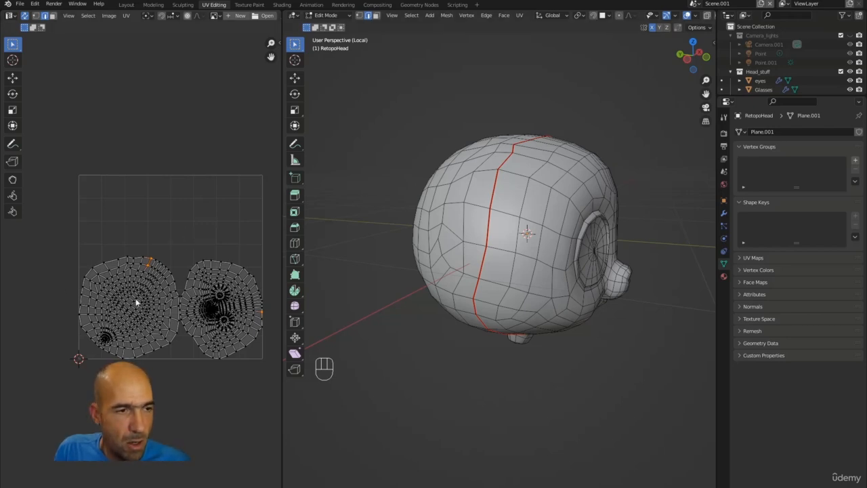
pyautogui.press('l')
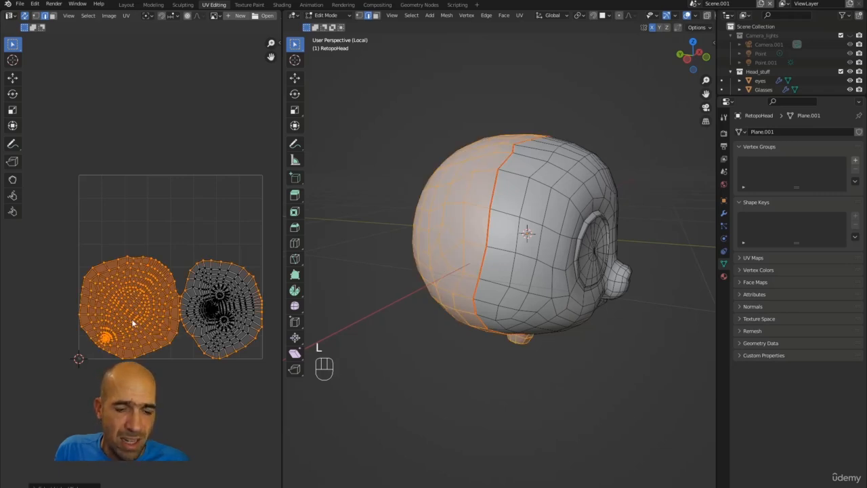
pyautogui.press('3')
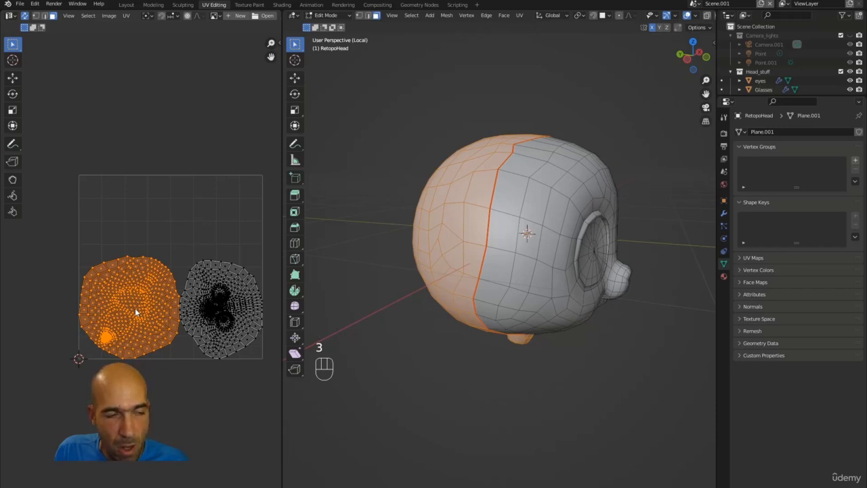
pyautogui.press('1')
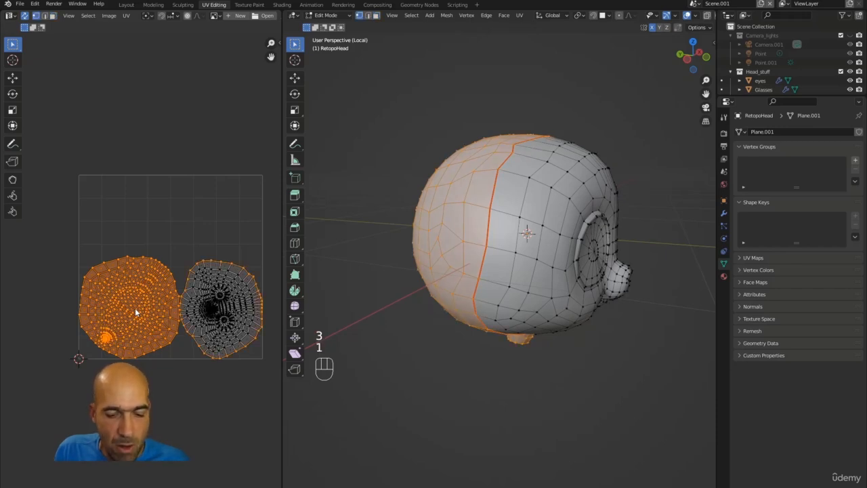
pyautogui.press('g')
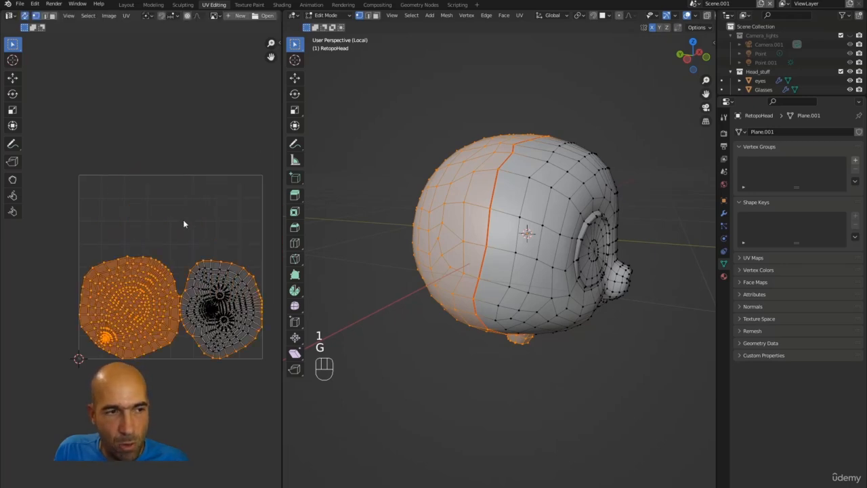
pyautogui.press('3')
pyautogui.press('g')
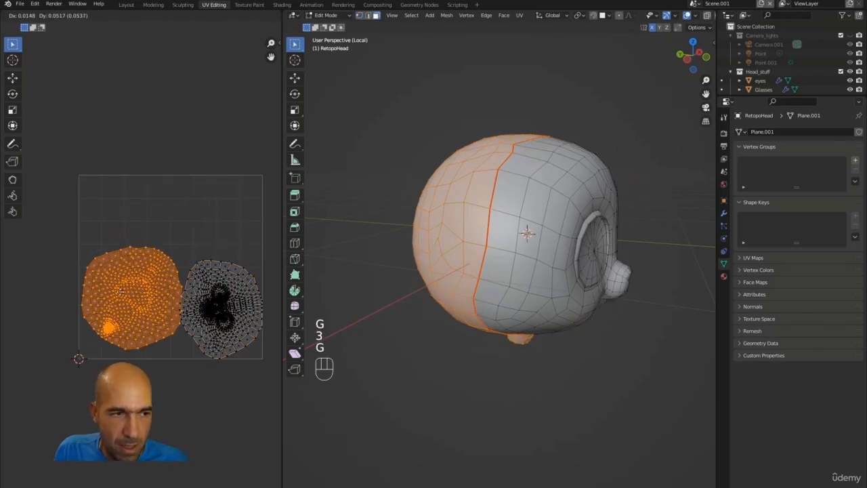
pyautogui.click(126, 234)
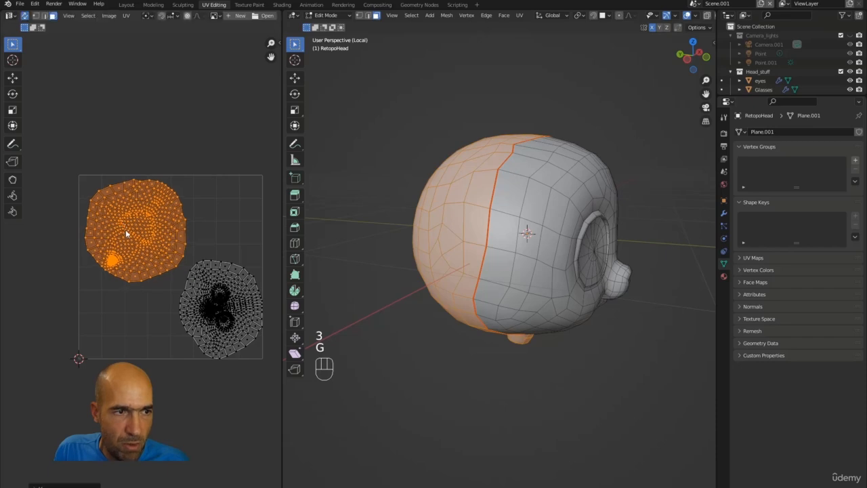
# Rotate the face UV island upright and shift it slightly left in the lower right.
pyautogui.press('l')
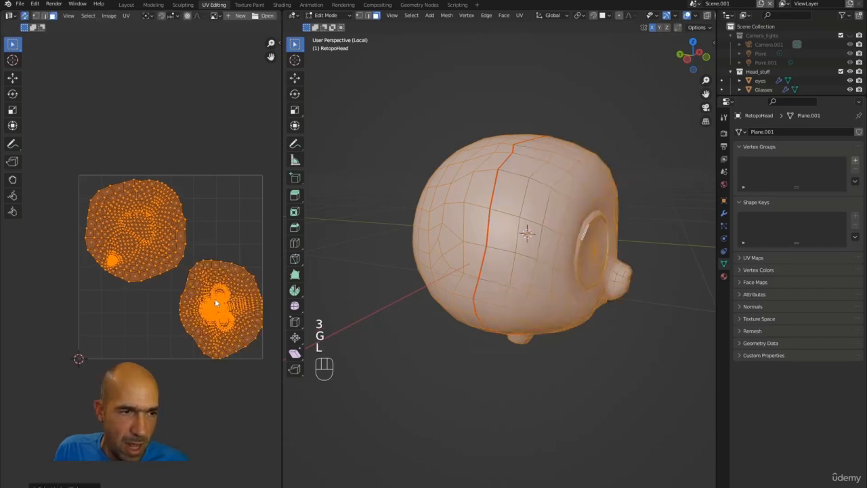
pyautogui.click(225, 228)
pyautogui.press('l')
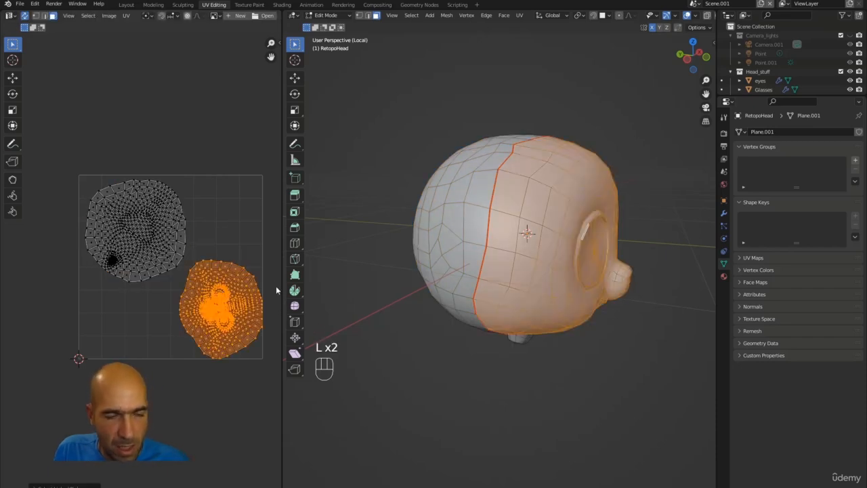
pyautogui.press('r')
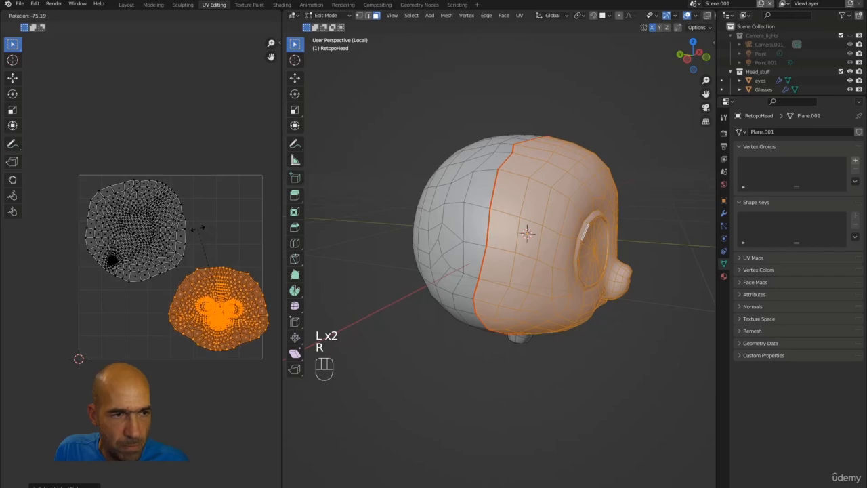
pyautogui.click(236, 252)
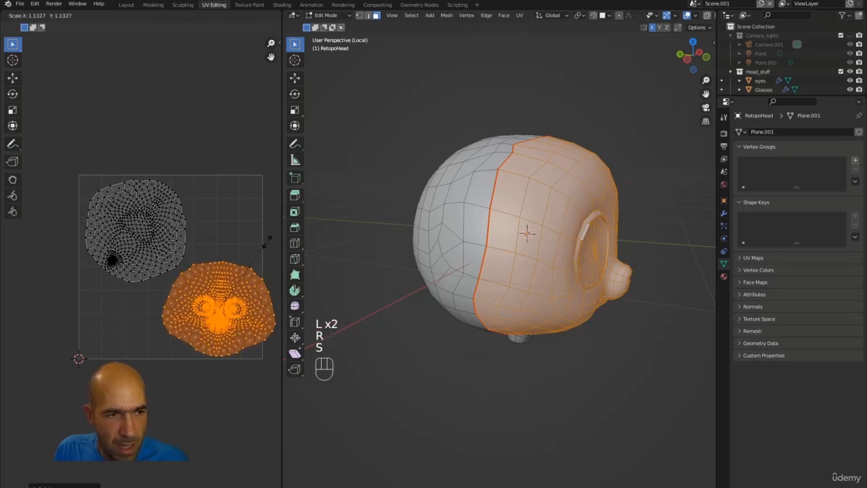
pyautogui.press('g')
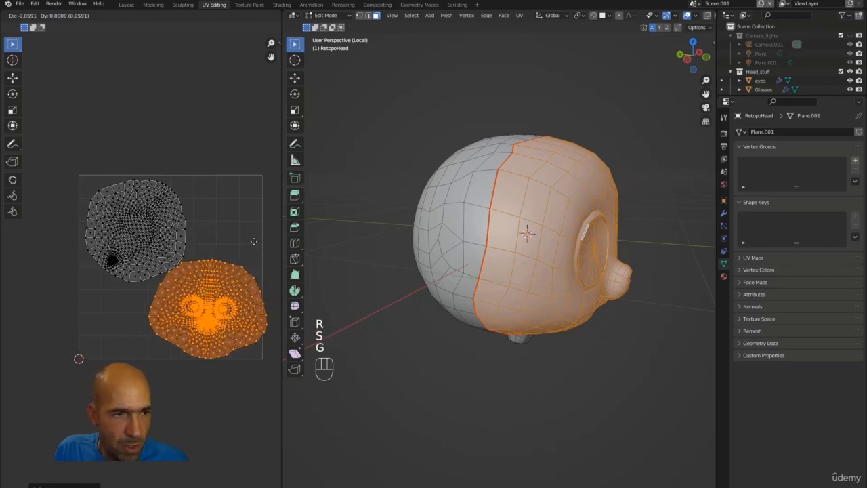
pyautogui.click(244, 241)
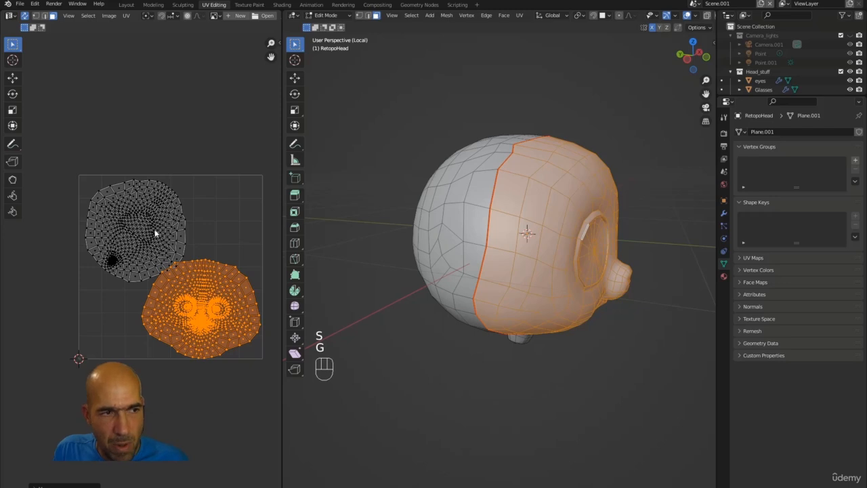
pyautogui.click(180, 217)
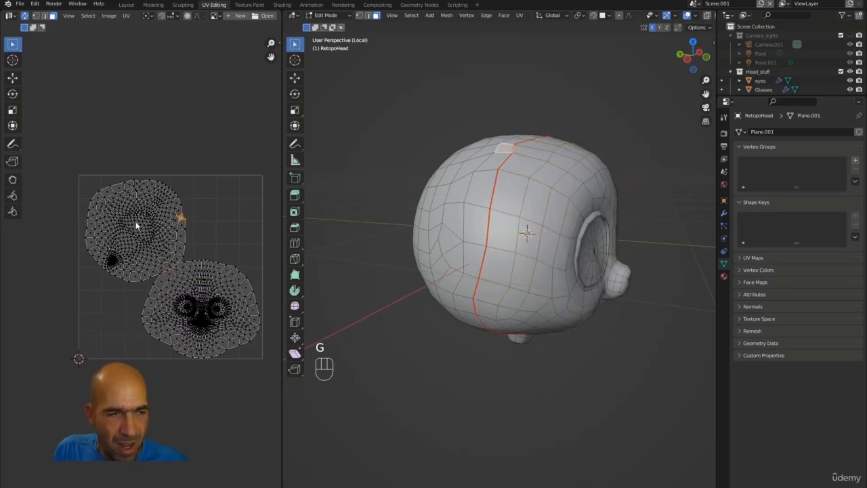
# Shrink the upper back-of-head island slightly and move it further up-left.
pyautogui.press('l')
pyautogui.press('s')
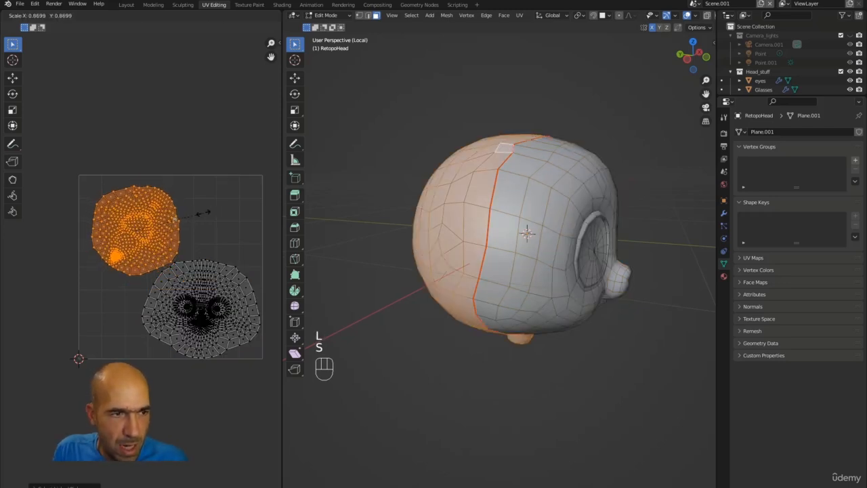
pyautogui.click(203, 214)
pyautogui.press('g')
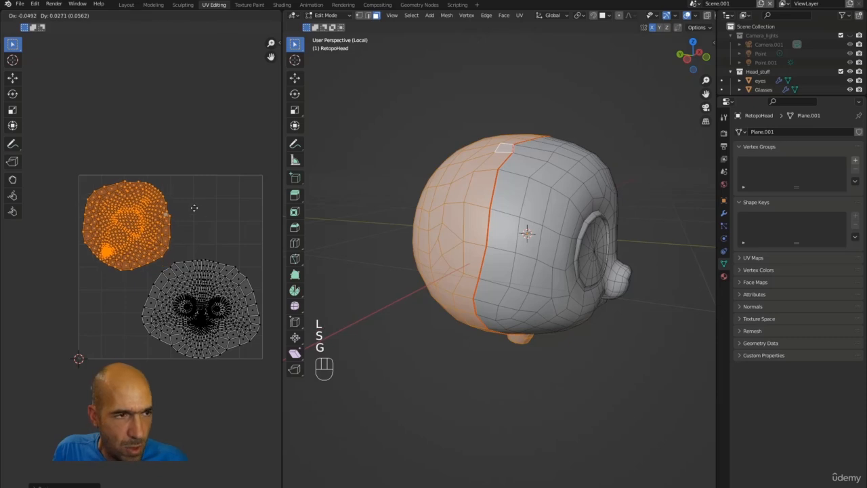
pyautogui.click(192, 208)
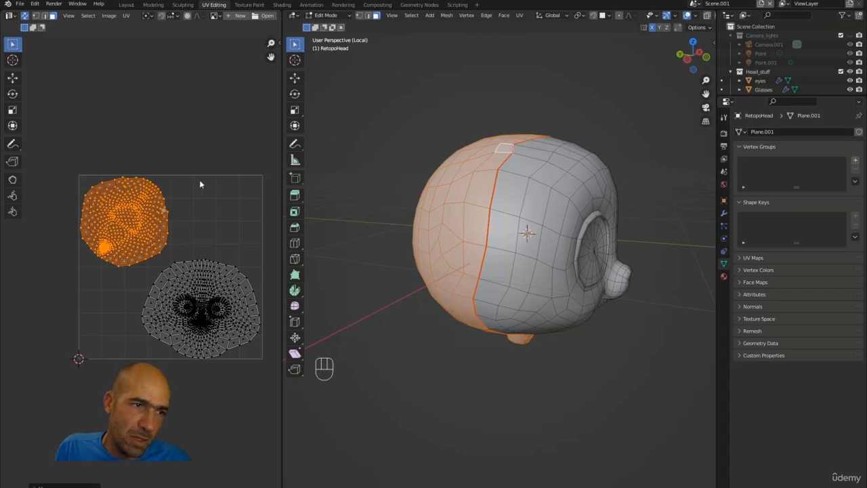
pyautogui.scroll(1, 264, 302)
pyautogui.scroll(4, 264, 301)
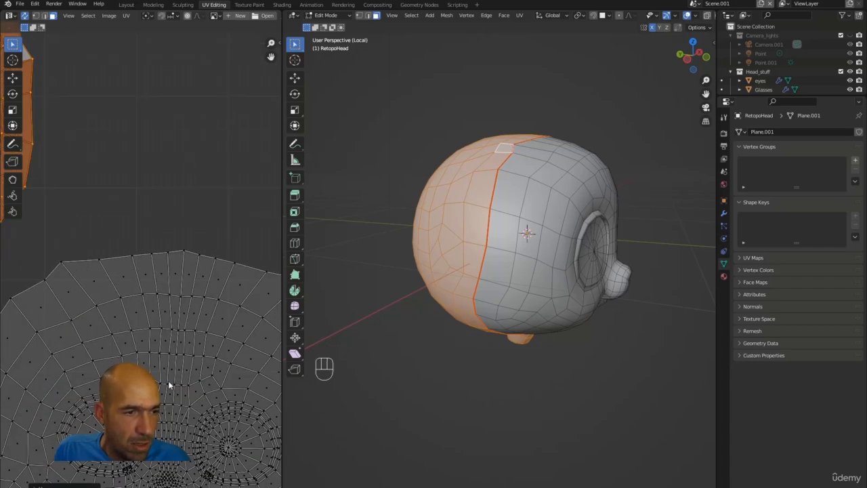
pyautogui.scroll(3, 170, 381)
pyautogui.scroll(-6, 174, 280)
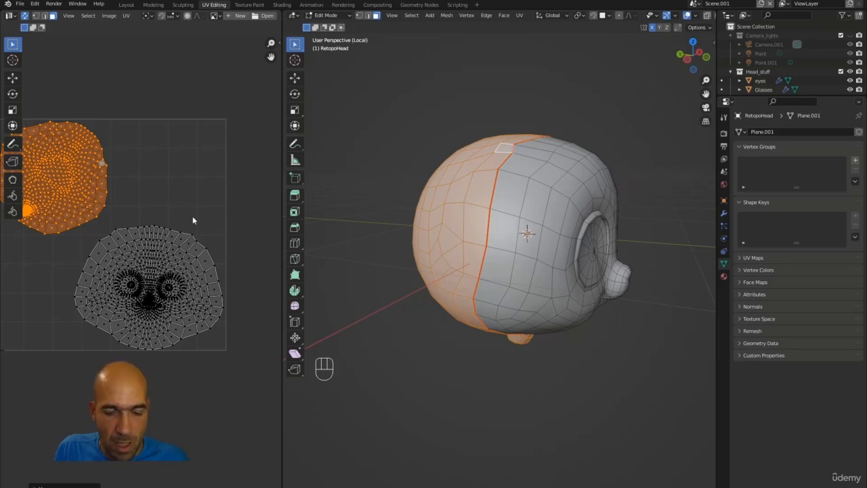
# Select the lower face island, rotate it slightly and resize it, cancelling a stray move.
pyautogui.click(180, 237)
pyautogui.press('l')
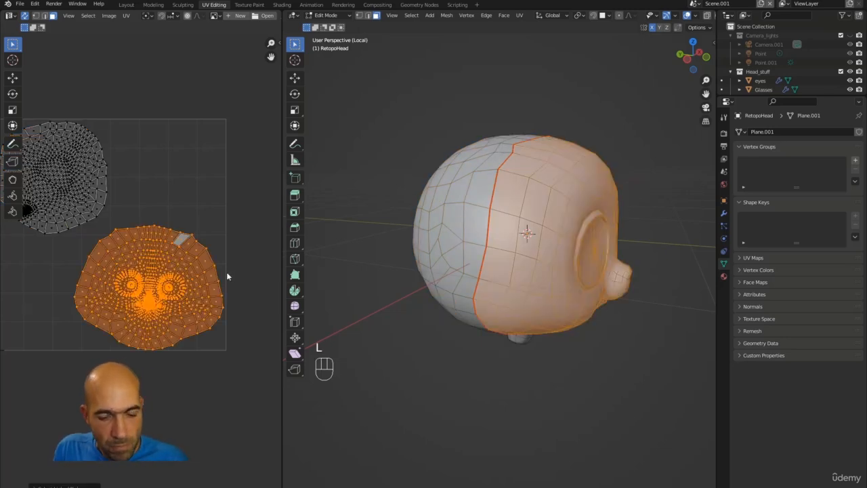
pyautogui.press('r')
pyautogui.click(235, 251)
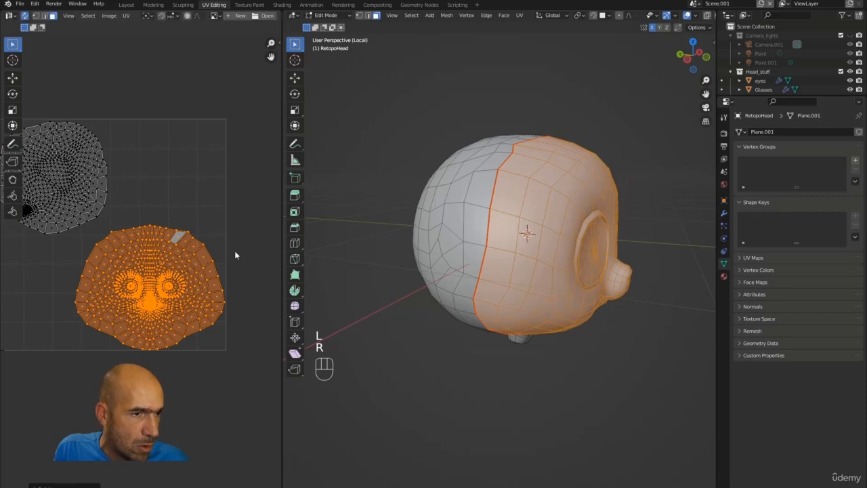
pyautogui.press('s')
pyautogui.click(249, 264)
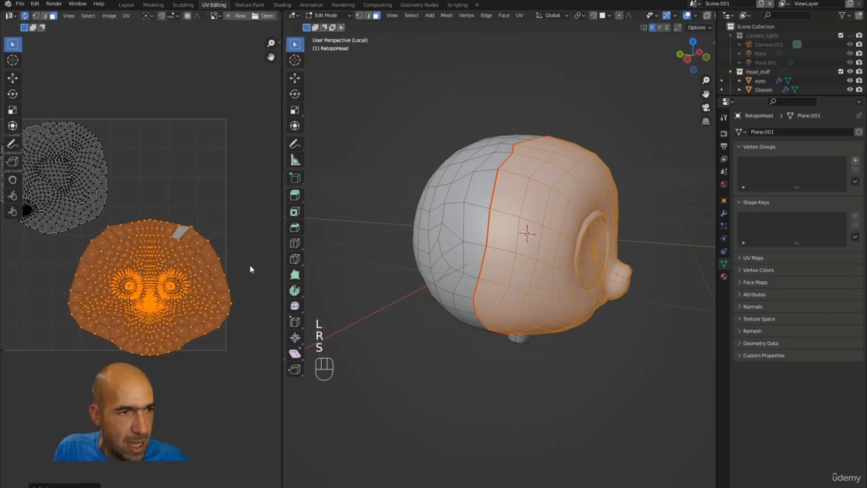
pyautogui.press('g')
pyautogui.rightClick(239, 256)
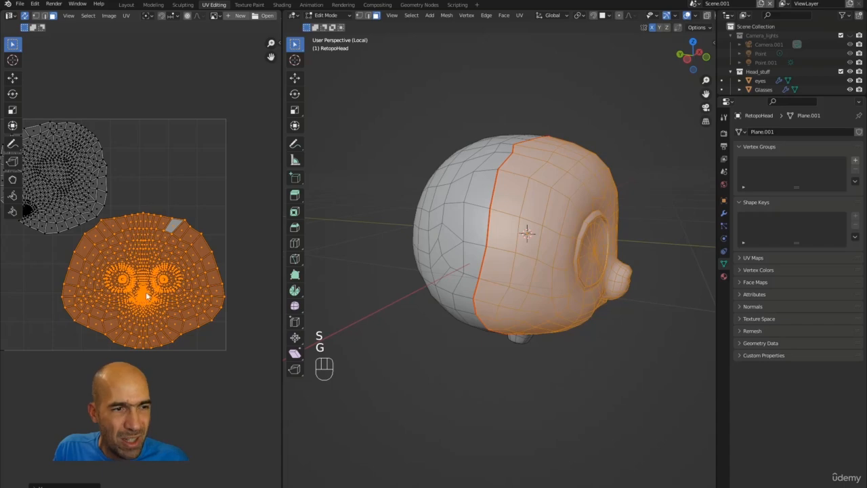
# Scale the face island down twice more, to about 0.95, inside the UV square.
pyautogui.press('s')
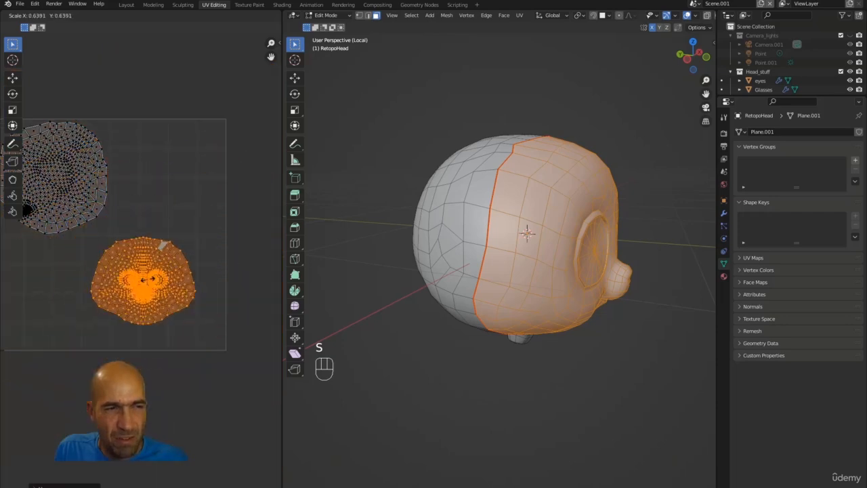
pyautogui.click(154, 289)
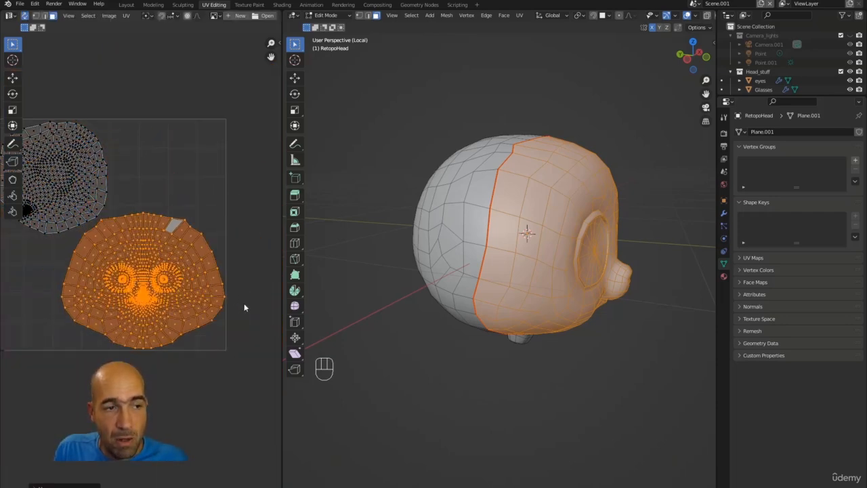
pyautogui.press('s')
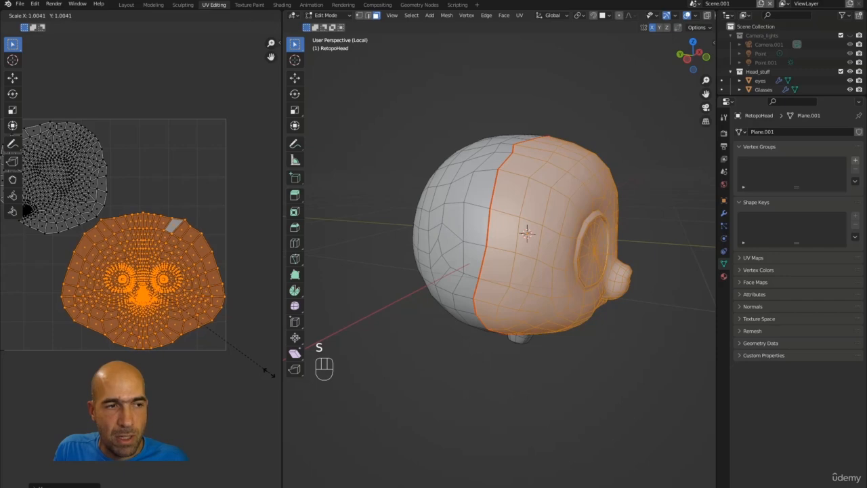
pyautogui.click(268, 373)
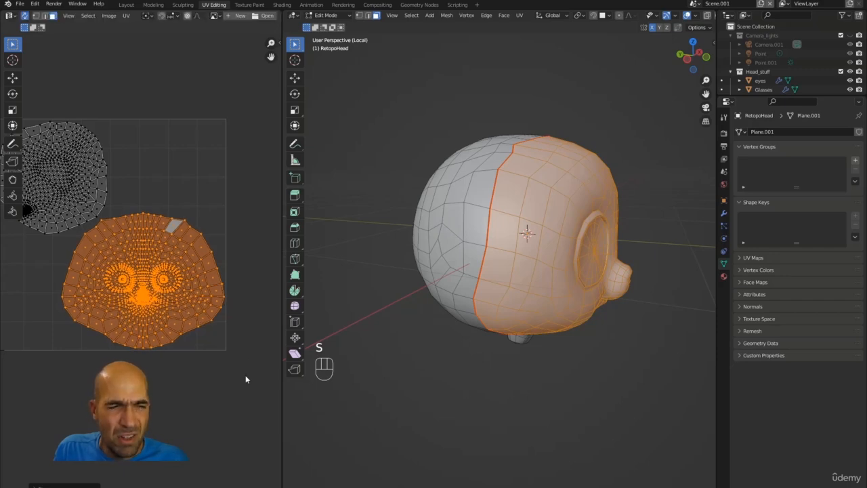
# Clear the mesh selection and return to the Layout workspace, viewing the head at three-quarters.
pyautogui.click(404, 380)
pyautogui.keyDown('alt'); pyautogui.moveTo(478, 397); pyautogui.dragTo(461, 392, button='middle'); pyautogui.keyUp('alt')
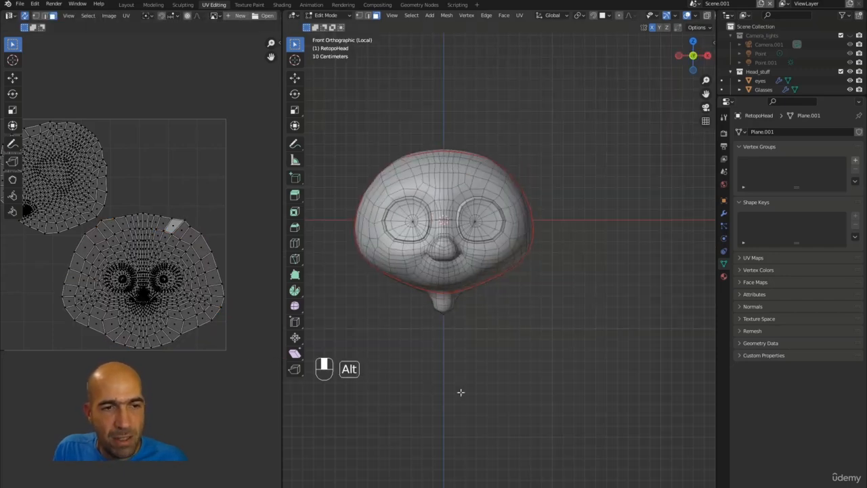
pyautogui.moveTo(483, 363); pyautogui.dragTo(547, 381, button='middle')
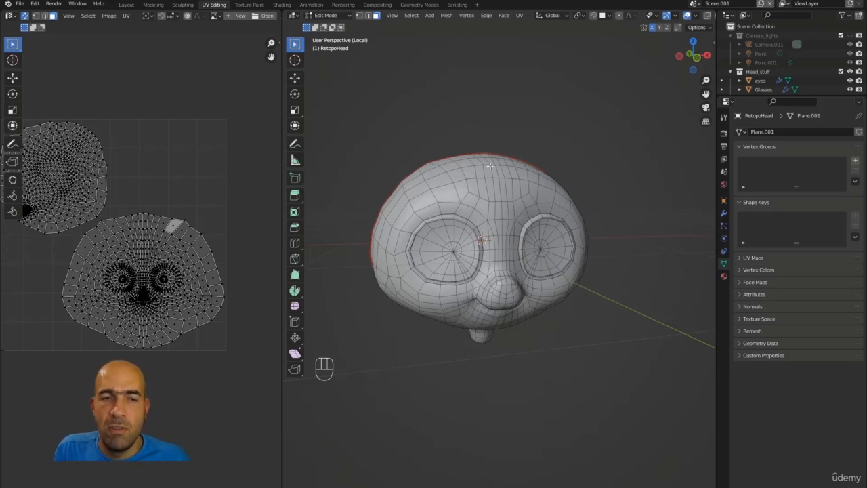
pyautogui.click(125, 5)
pyautogui.moveTo(435, 145); pyautogui.dragTo(490, 115, button='middle')
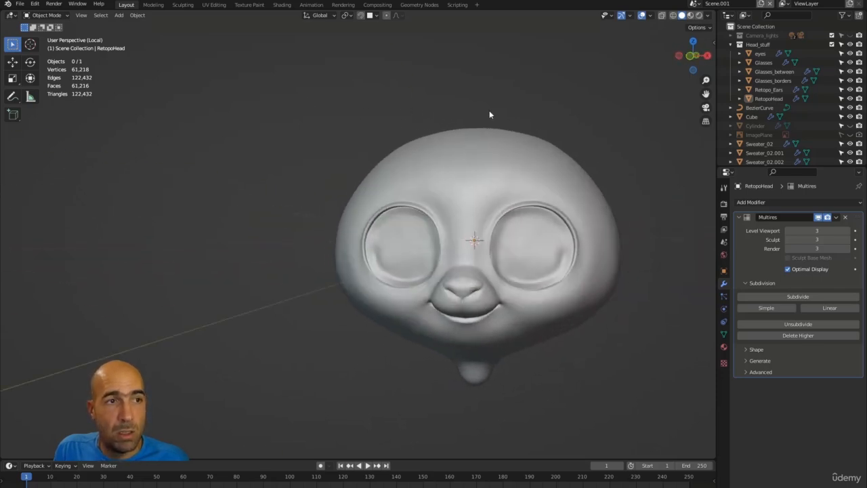
# Switch to the Texture Paint workspace, select RetopoHead in the Outliner and isolate it in Local View.
pyautogui.click(249, 6)
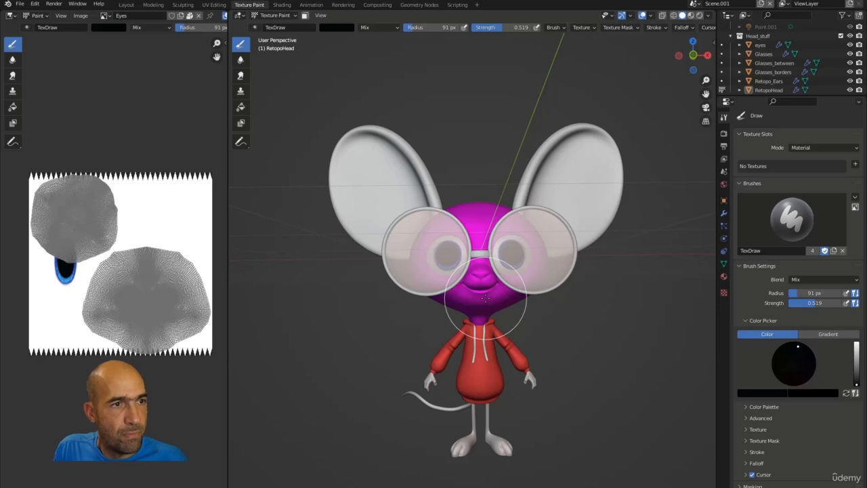
pyautogui.moveTo(485, 298); pyautogui.dragTo(734, 146, button='middle')
pyautogui.click(768, 90)
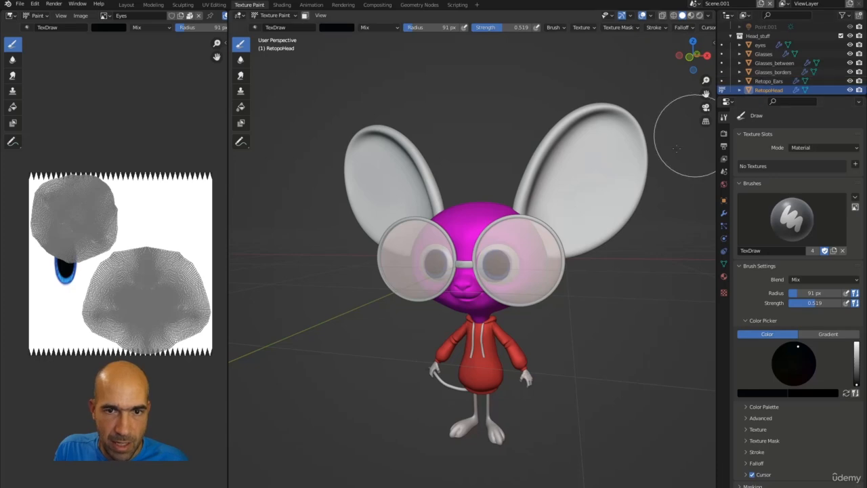
pyautogui.press('KP_Divide')
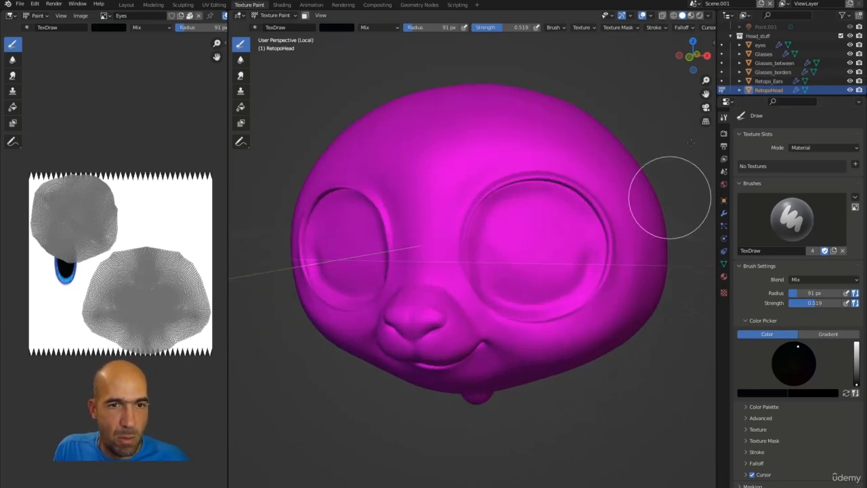
# Enable the Screencast Keys overlay in the sidebar, hide it, and orbit to the head's right side.
pyautogui.press('n')
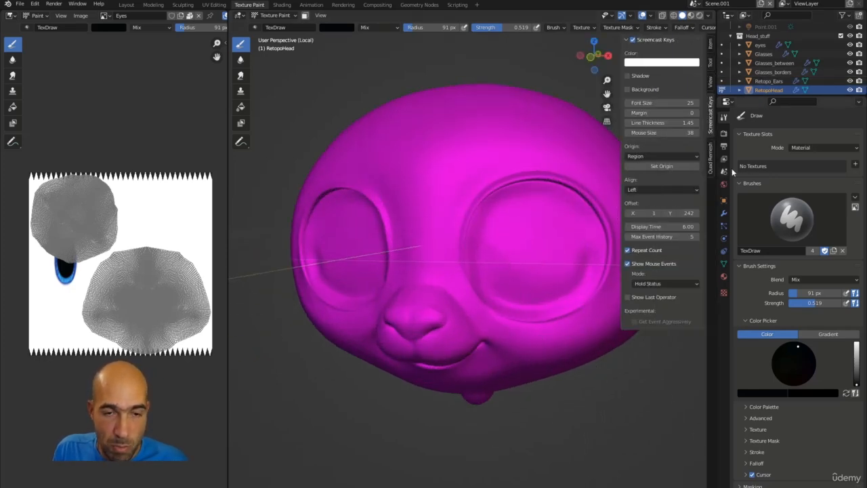
pyautogui.click(632, 40)
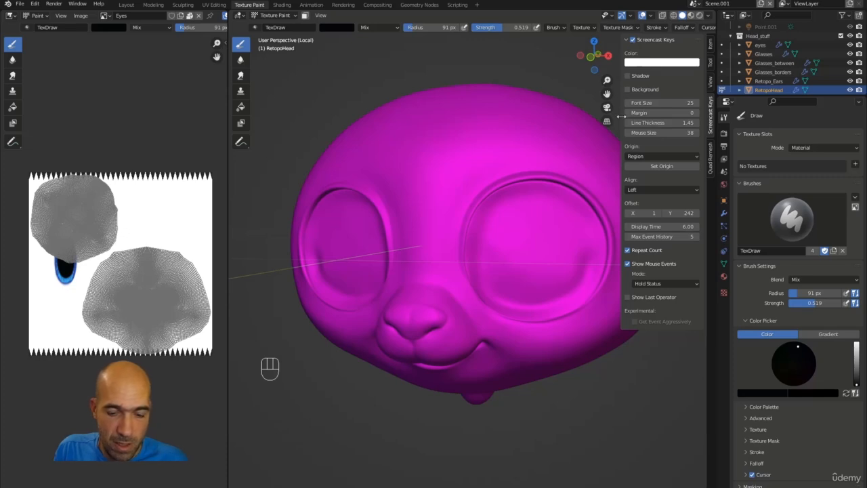
pyautogui.press(',')
pyautogui.press(',')
pyautogui.click(633, 424)
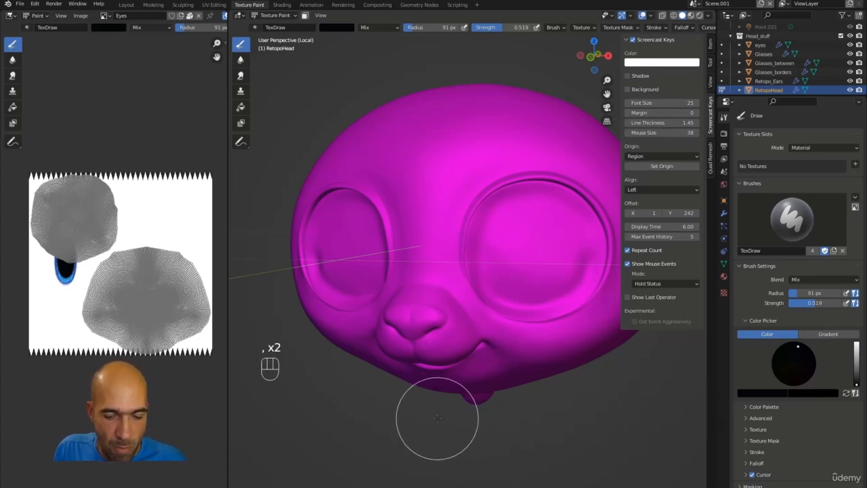
pyautogui.press('n')
pyautogui.keyDown('alt'); pyautogui.moveTo(443, 416); pyautogui.dragTo(559, 420, button='middle'); pyautogui.keyUp('alt')
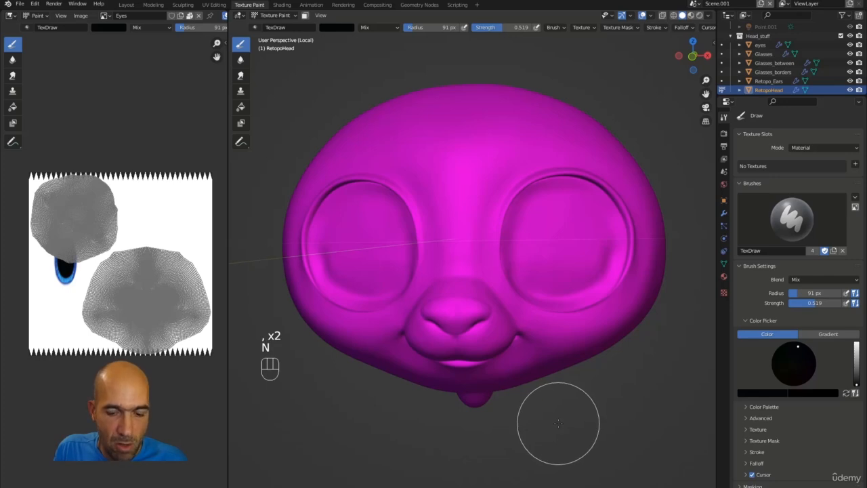
pyautogui.press(',')
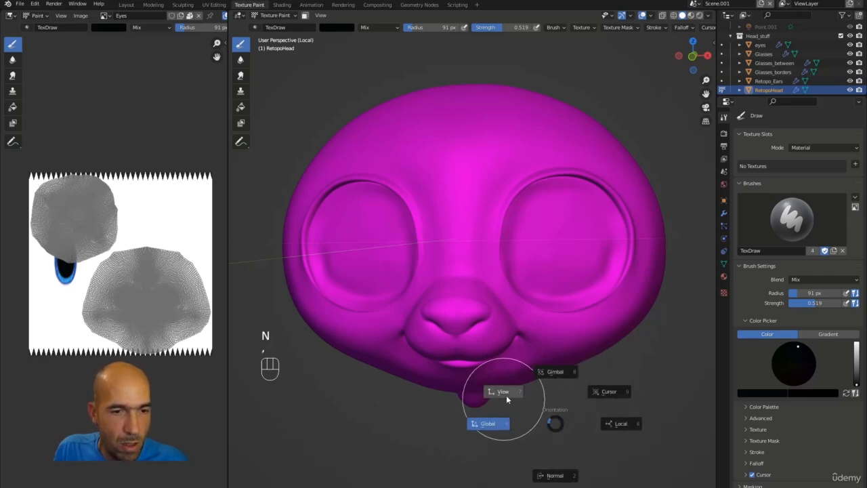
pyautogui.click(414, 75)
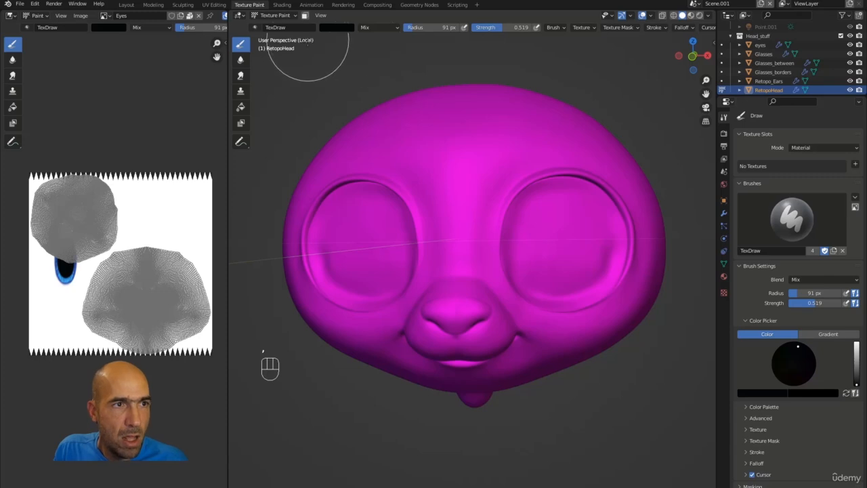
pyautogui.keyDown('alt'); pyautogui.moveTo(551, 120); pyautogui.dragTo(605, 135); pyautogui.keyUp('alt')
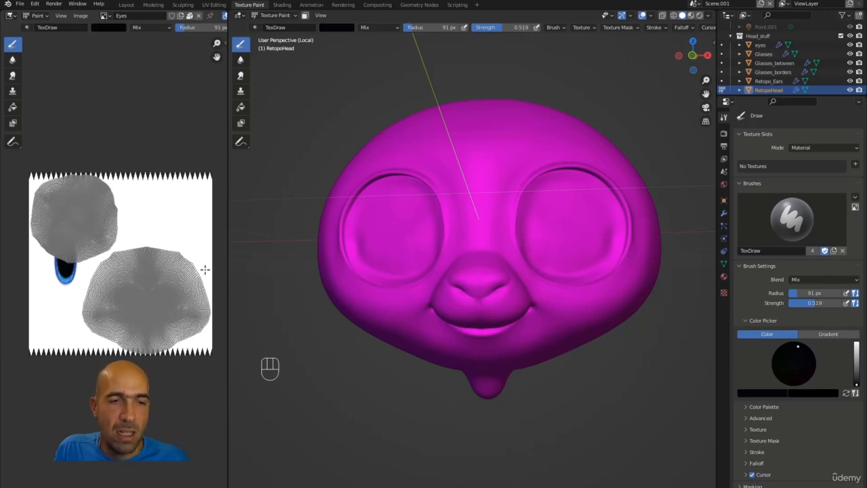
# Add a Base Color texture slot with a near-white, slightly pink fill at 2048 × 2048 px.
pyautogui.click(855, 166)
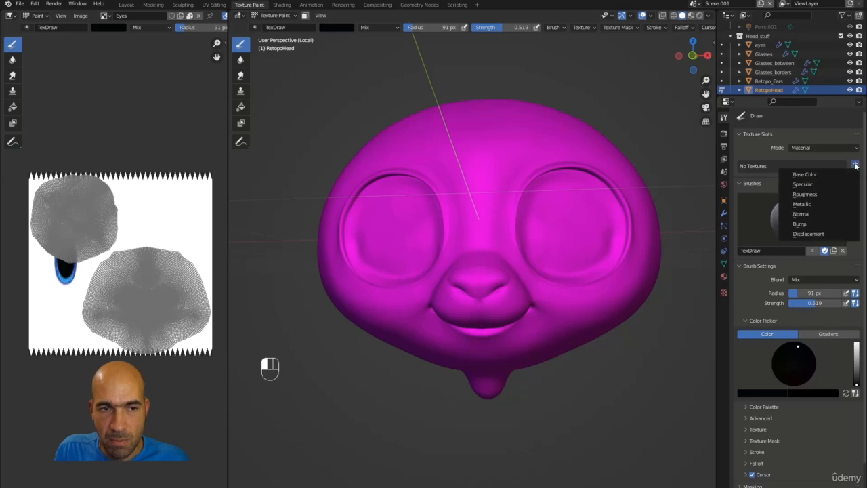
pyautogui.click(823, 175)
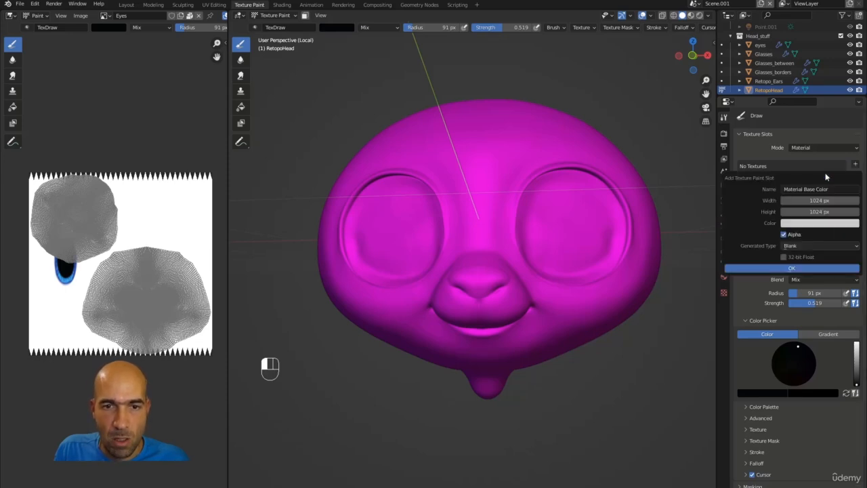
pyautogui.click(819, 224)
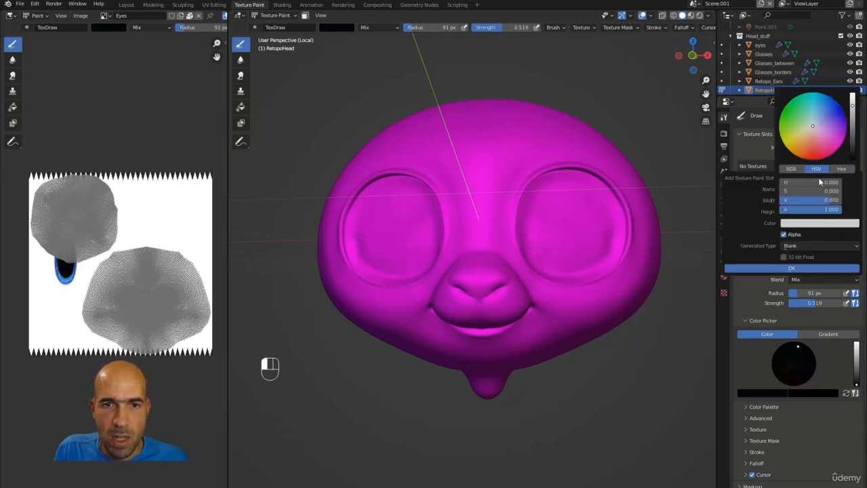
pyautogui.click(814, 128)
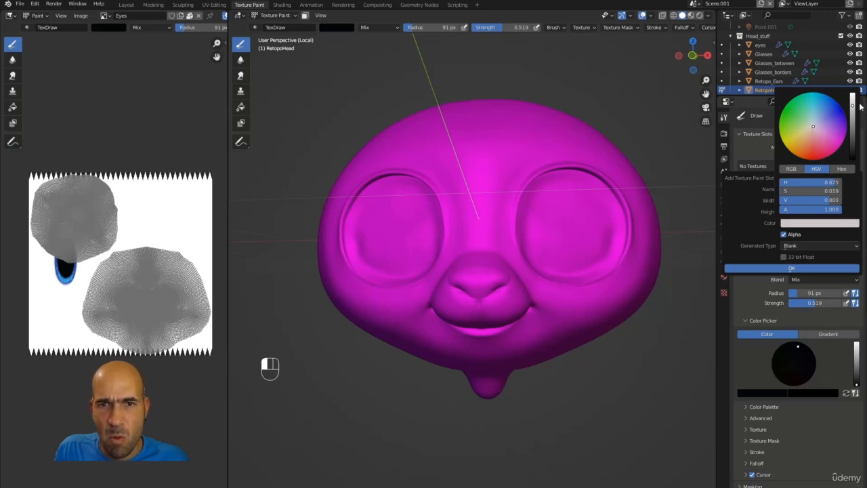
pyautogui.moveTo(861, 107); pyautogui.dragTo(852, 99)
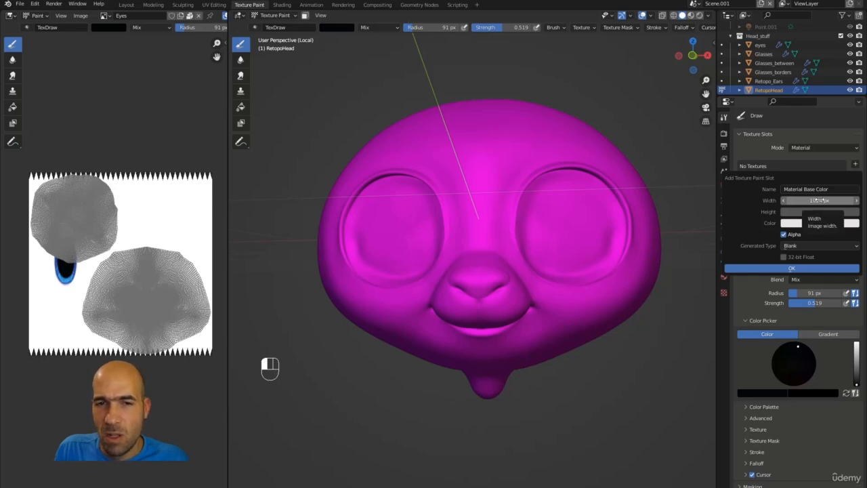
pyautogui.moveTo(796, 201); pyautogui.dragTo(805, 211)
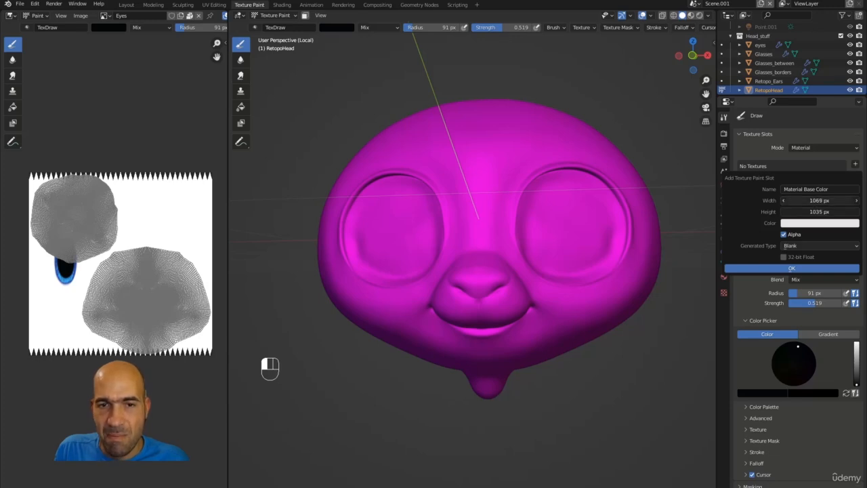
pyautogui.moveTo(784, 202); pyautogui.dragTo(849, 202)
pyautogui.moveTo(787, 201)
pyautogui.mouseDown()
pyautogui.moveTo(851, 201)
pyautogui.moveTo(796, 200)
pyautogui.moveTo(816, 201)
pyautogui.moveTo(804, 212)
pyautogui.mouseUp()
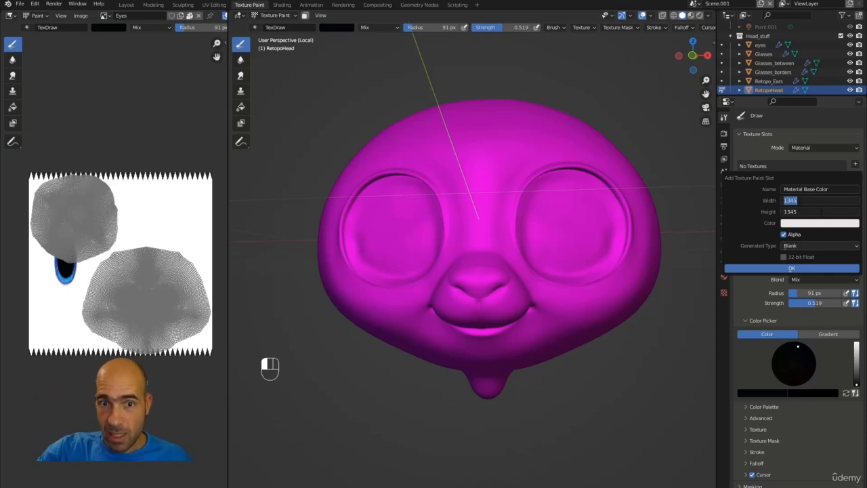
pyautogui.write('20')
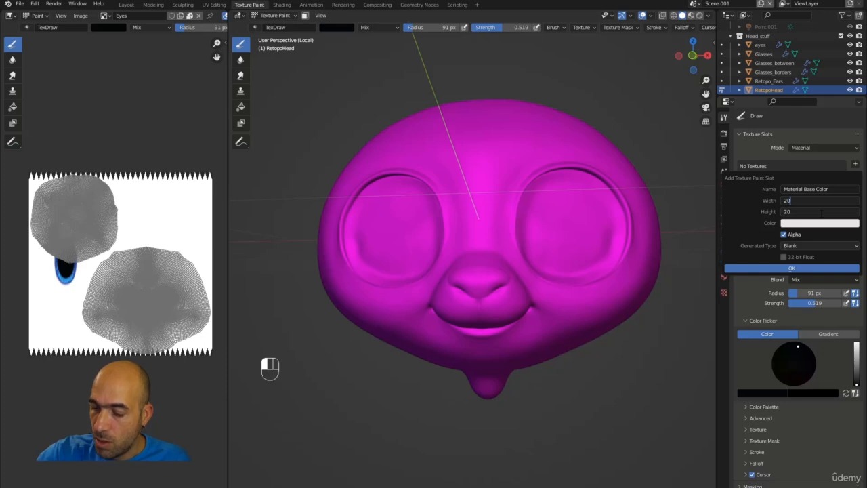
pyautogui.write('48')
pyautogui.press('Return')
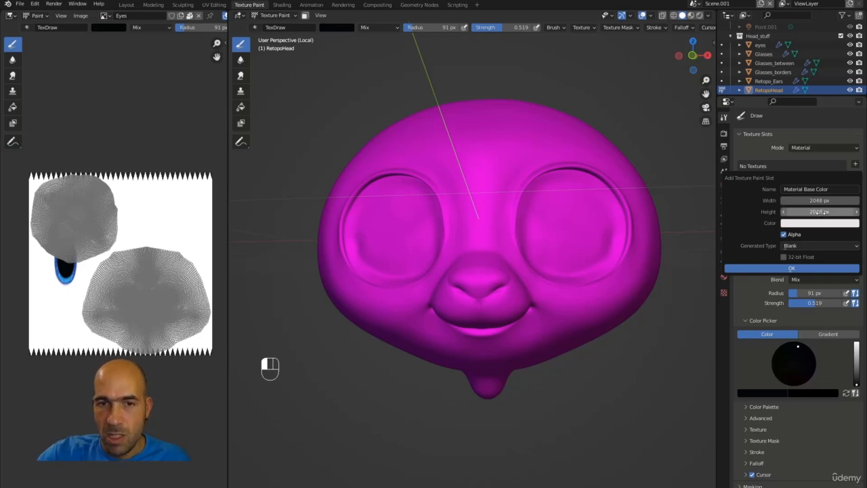
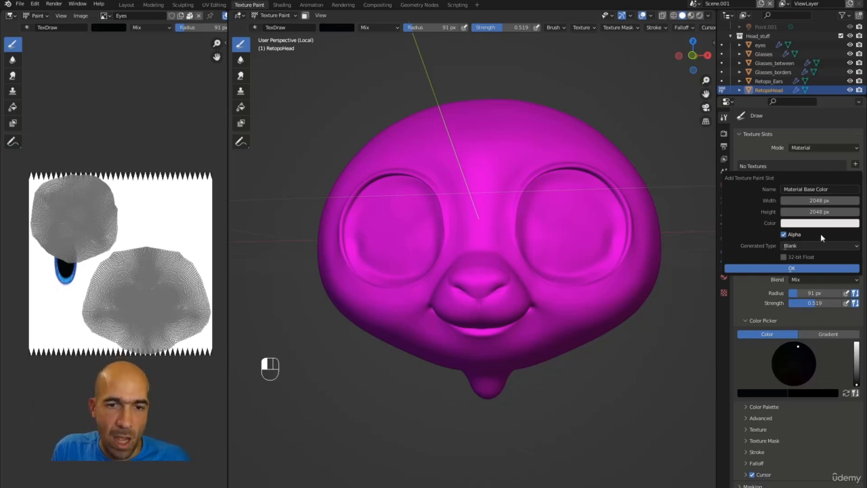
# Confirm the new 2048 × 2048 Material Base Color texture slot on RetopoHead.
pyautogui.click(799, 269)
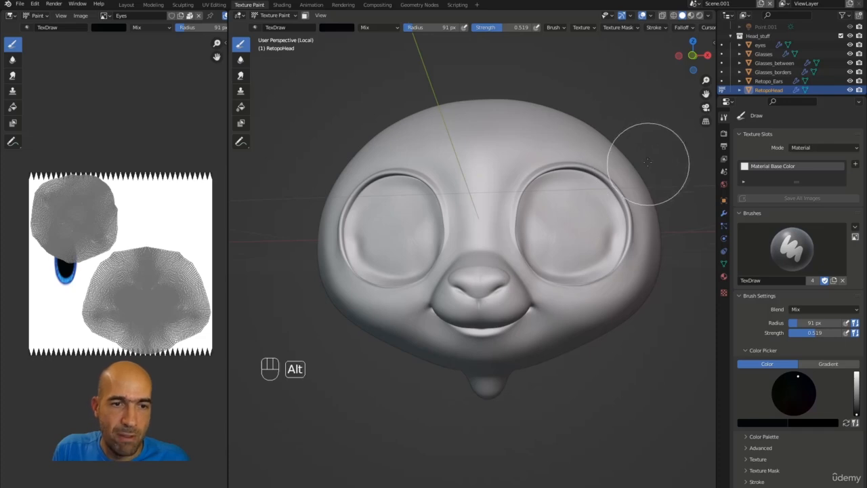
# Set the brush colour to a pale muted pink (H 0.993, S 0.227, V 0.833).
pyautogui.moveTo(650, 158)
pyautogui.keyDown('alt'); pyautogui.mouseDown()
pyautogui.moveTo(623, 161)
pyautogui.moveTo(684, 142)
pyautogui.moveTo(623, 136)
pyautogui.mouseUp(); pyautogui.keyUp('alt')
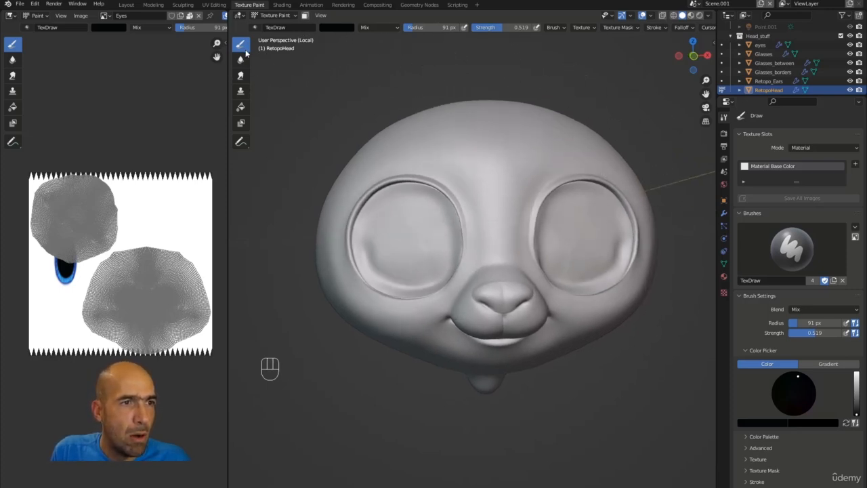
pyautogui.click(335, 27)
pyautogui.moveTo(397, 58); pyautogui.dragTo(397, 41)
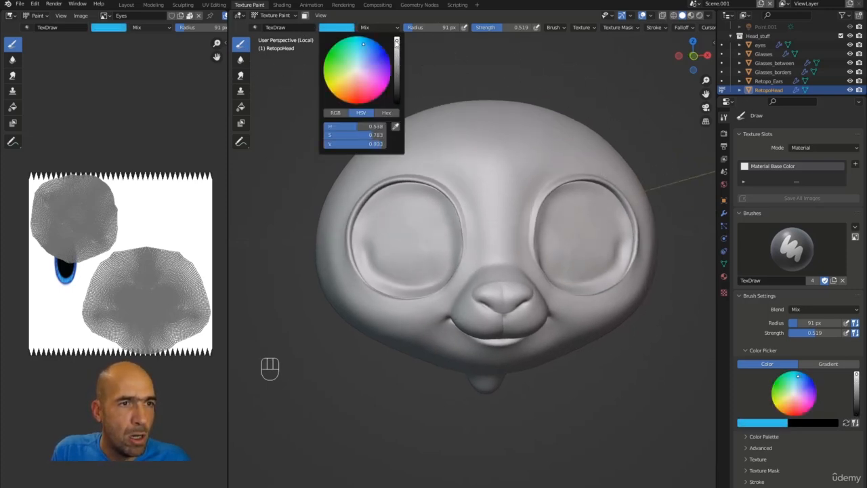
pyautogui.moveTo(359, 69); pyautogui.dragTo(355, 75)
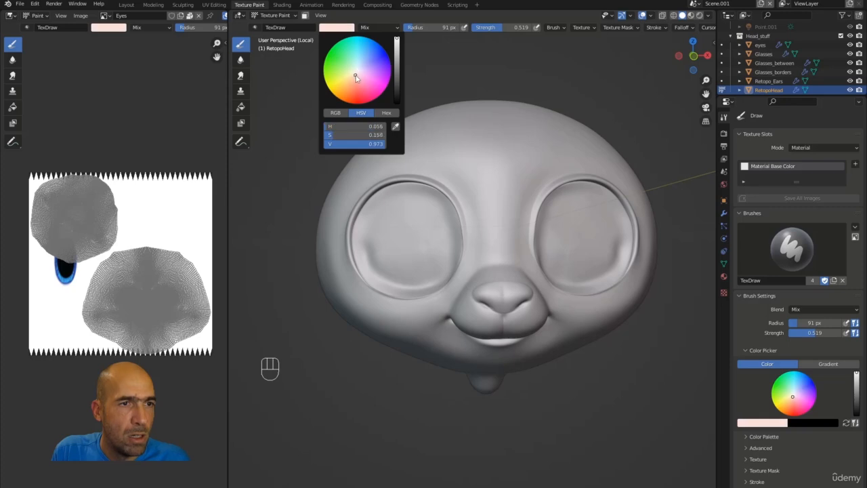
pyautogui.click(348, 30)
pyautogui.moveTo(357, 76); pyautogui.dragTo(358, 82)
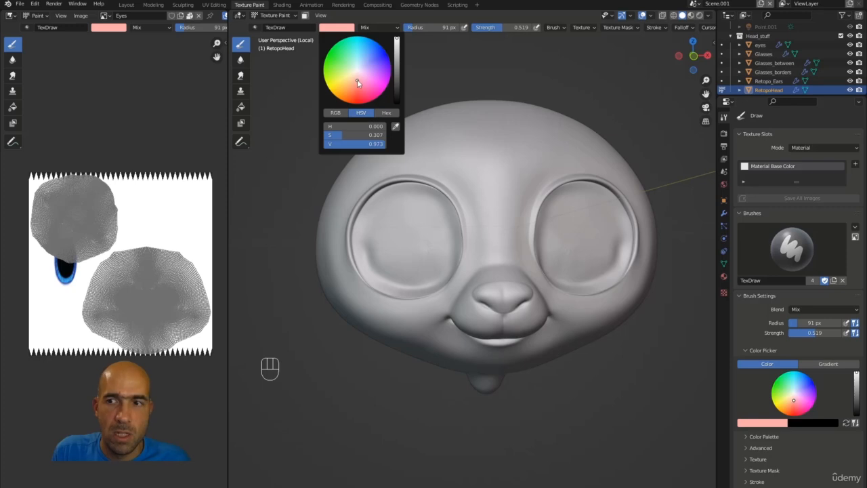
pyautogui.click(357, 80)
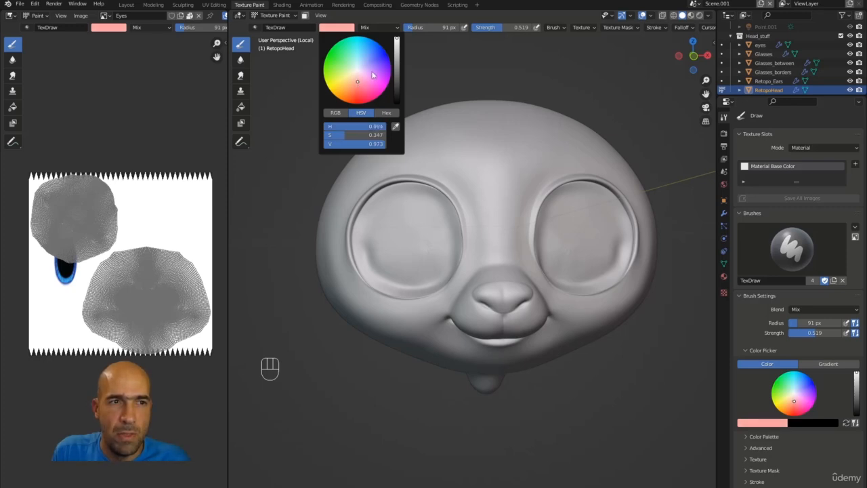
pyautogui.moveTo(397, 47); pyautogui.dragTo(398, 50)
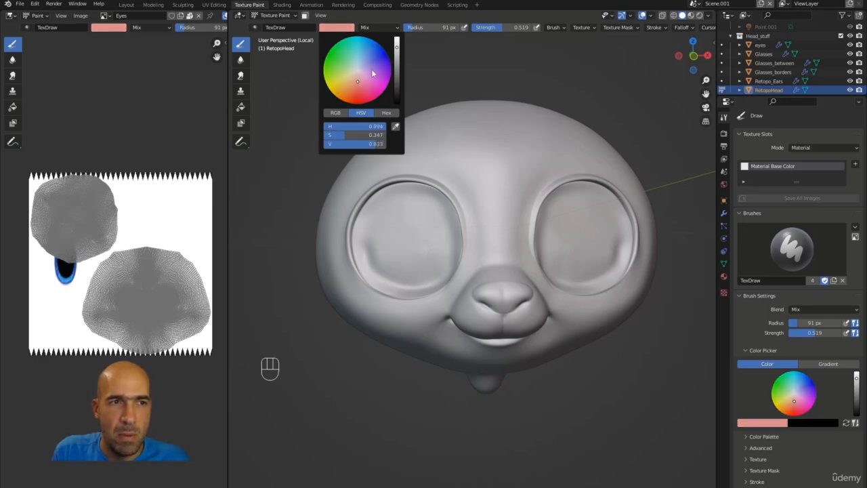
pyautogui.moveTo(357, 77); pyautogui.dragTo(359, 83)
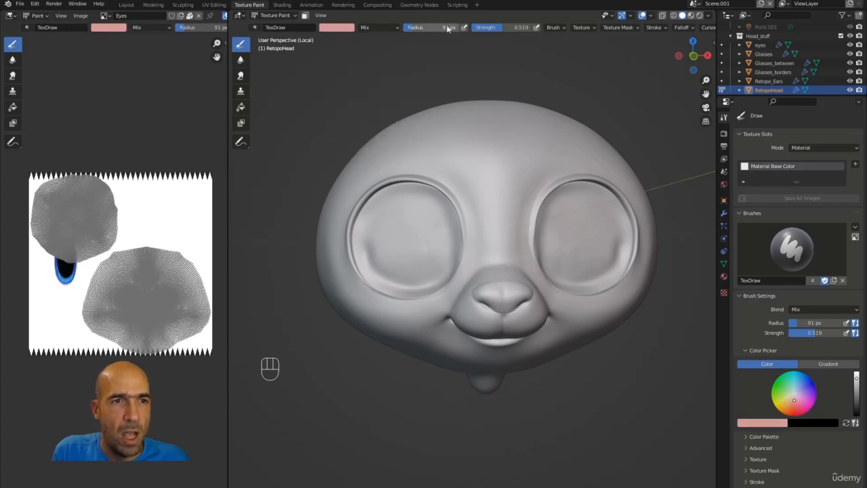
# Set brush strength to 0.467 with pen pressure and shrink the radius to 25 px.
pyautogui.moveTo(495, 31); pyautogui.dragTo(491, 31)
pyautogui.click(537, 29)
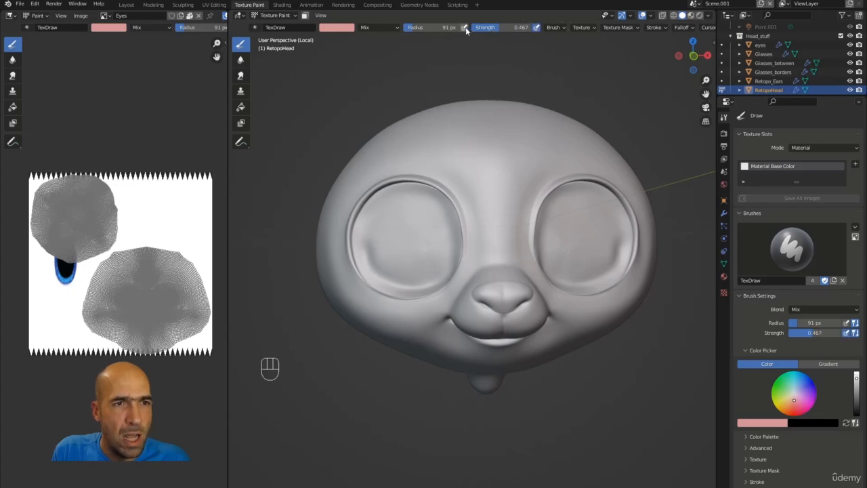
pyautogui.press('[')
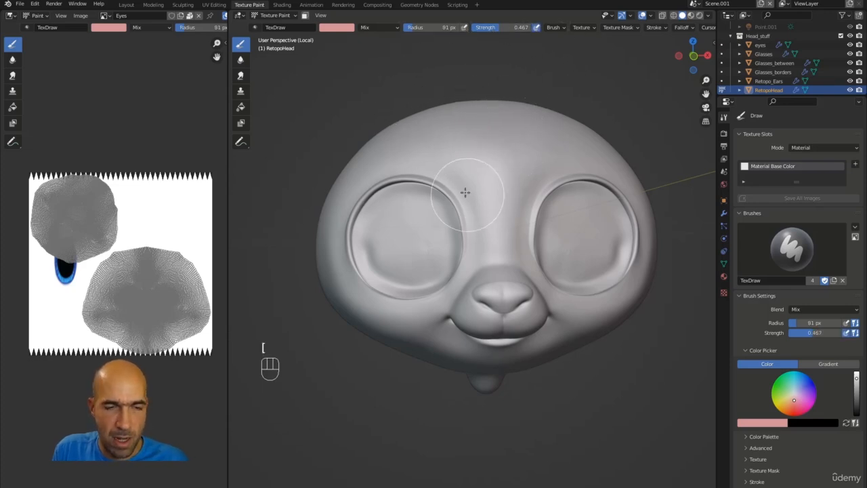
pyautogui.press('[')
pyautogui.press('[')
pyautogui.press('[')
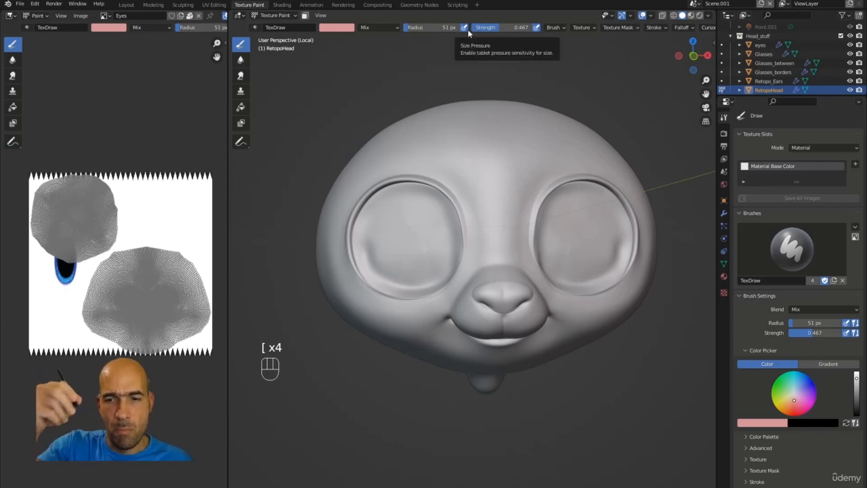
pyautogui.press('[')
pyautogui.press('[')
pyautogui.press('[')
pyautogui.press('[')
pyautogui.press('[')
pyautogui.press('[')
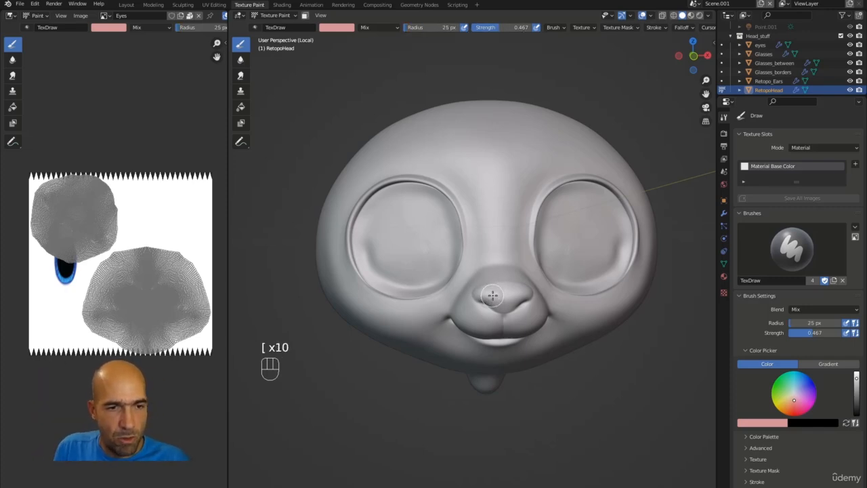
pyautogui.click(594, 378)
pyautogui.moveTo(594, 378); pyautogui.dragTo(500, 305, button='middle')
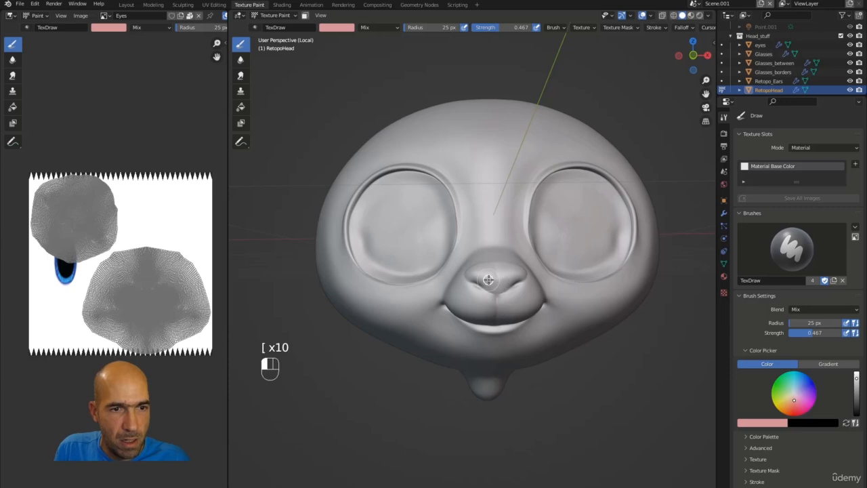
# Paint pale pink across the mouse's nose and lips.
pyautogui.moveTo(484, 279)
pyautogui.mouseDown()
pyautogui.moveTo(475, 273)
pyautogui.moveTo(520, 271)
pyautogui.mouseUp()
pyautogui.moveTo(547, 335)
pyautogui.keyDown('alt'); pyautogui.mouseDown()
pyautogui.moveTo(504, 281)
pyautogui.moveTo(474, 265)
pyautogui.moveTo(507, 264)
pyautogui.moveTo(494, 274)
pyautogui.moveTo(509, 279)
pyautogui.mouseUp(); pyautogui.keyUp('alt')
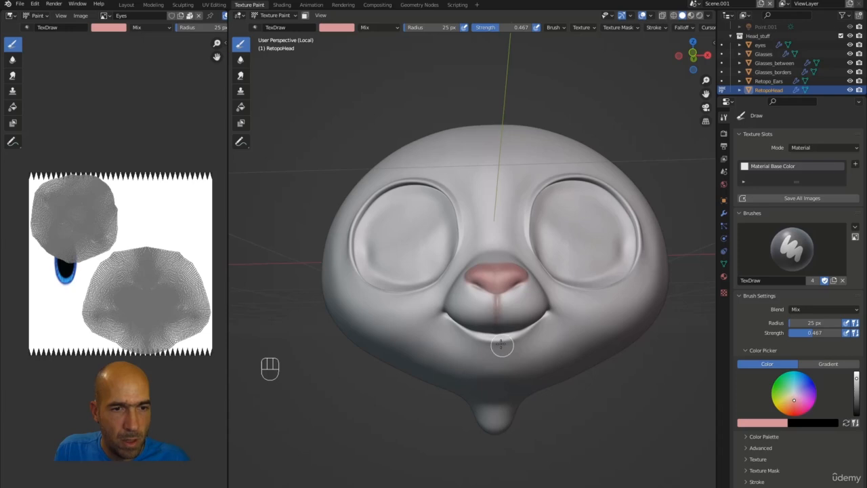
pyautogui.keyDown('alt'); pyautogui.moveTo(480, 344); pyautogui.dragTo(479, 368); pyautogui.keyUp('alt')
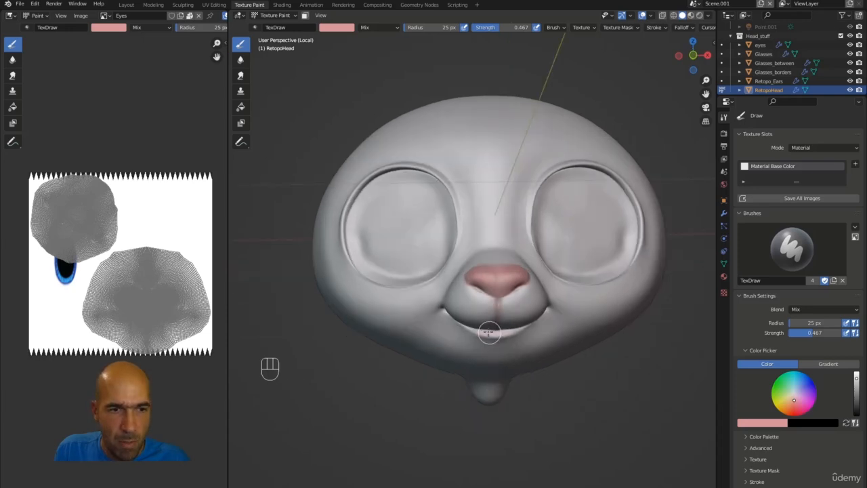
pyautogui.moveTo(505, 325)
pyautogui.keyDown('alt'); pyautogui.mouseDown()
pyautogui.moveTo(532, 315)
pyautogui.moveTo(467, 330)
pyautogui.moveTo(449, 322)
pyautogui.moveTo(536, 310)
pyautogui.moveTo(486, 336)
pyautogui.moveTo(501, 330)
pyautogui.moveTo(366, 348)
pyautogui.moveTo(384, 332)
pyautogui.mouseUp(); pyautogui.keyUp('alt')
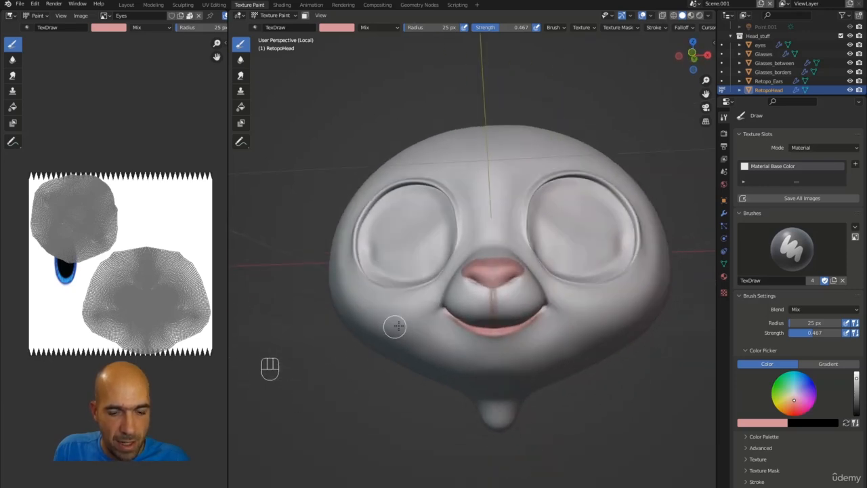
# Sample white from the head, dab the lip's left corner, and browse the available images.
pyautogui.press('s')
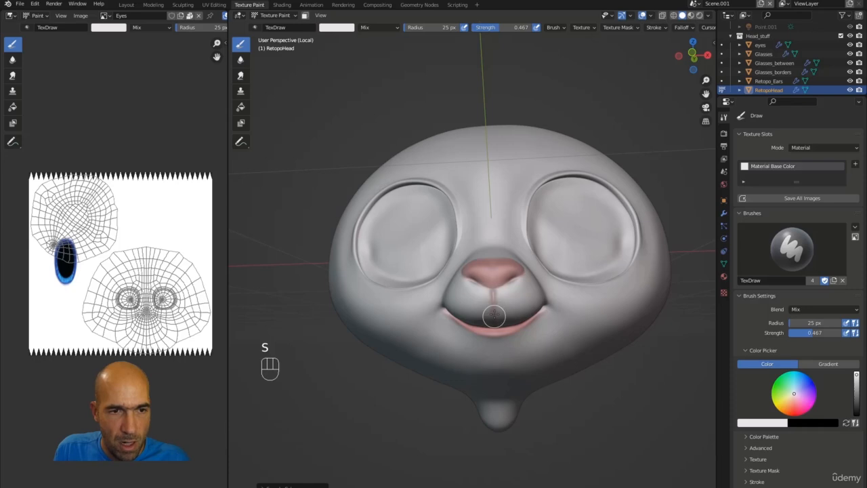
pyautogui.keyDown('alt'); pyautogui.moveTo(366, 420); pyautogui.dragTo(443, 350); pyautogui.keyUp('alt')
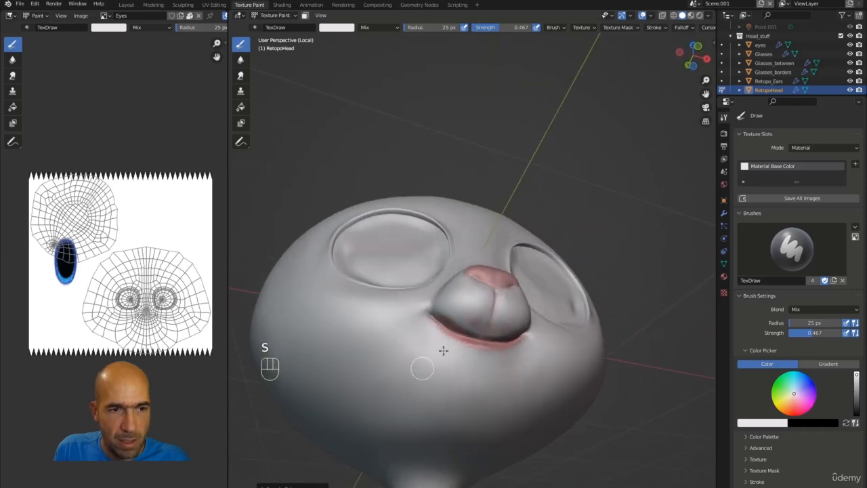
pyautogui.moveTo(474, 321)
pyautogui.mouseDown()
pyautogui.moveTo(465, 321)
pyautogui.moveTo(477, 322)
pyautogui.mouseUp()
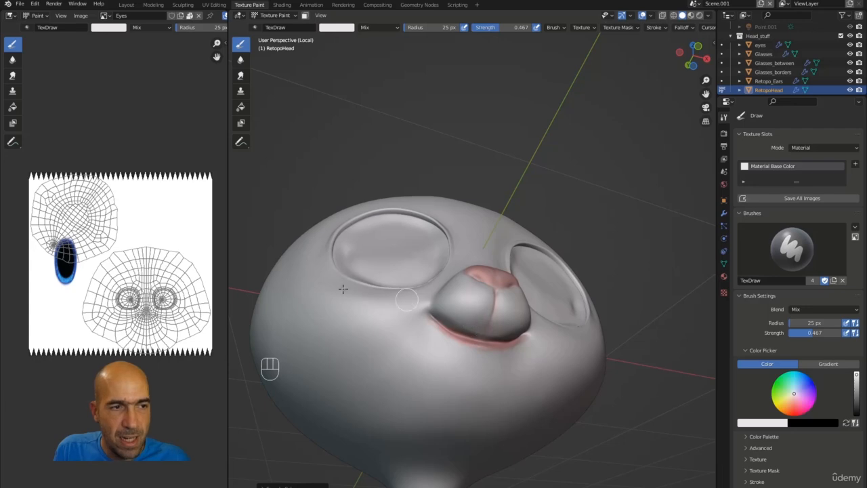
pyautogui.click(105, 15)
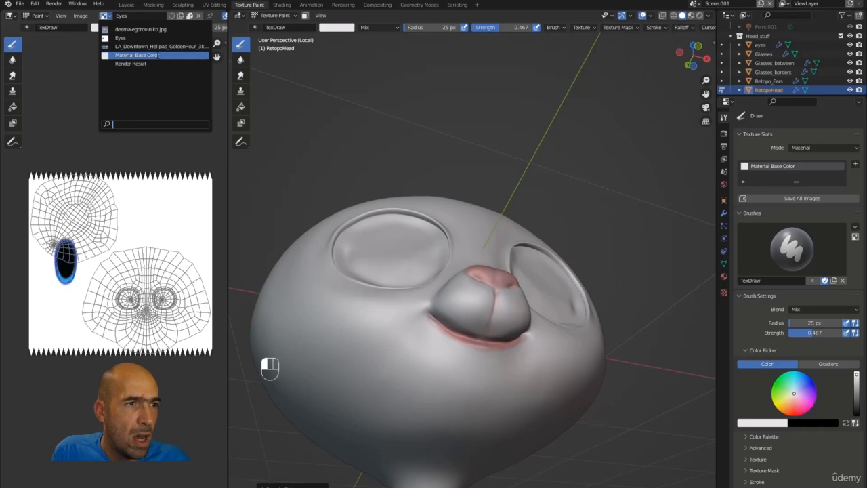
# Show the Material Base Color image and rename the texture to HeadMouse.
pyautogui.click(155, 55)
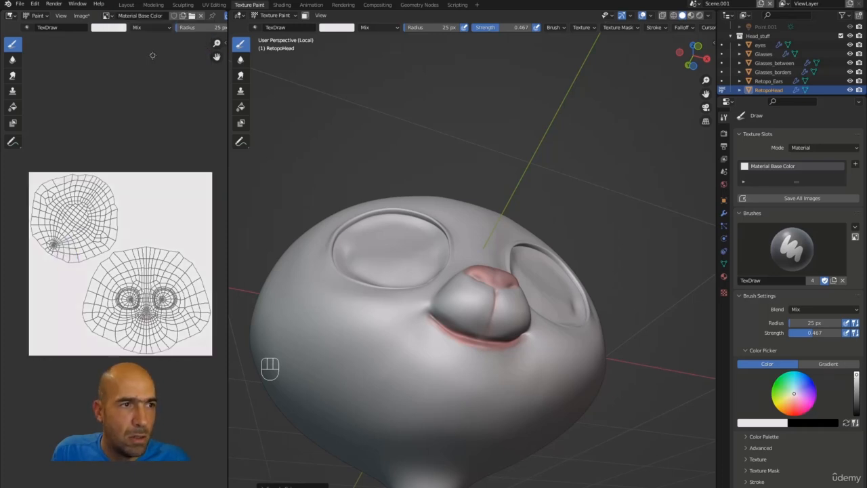
pyautogui.moveTo(555, 294); pyautogui.dragTo(472, 279, button='middle')
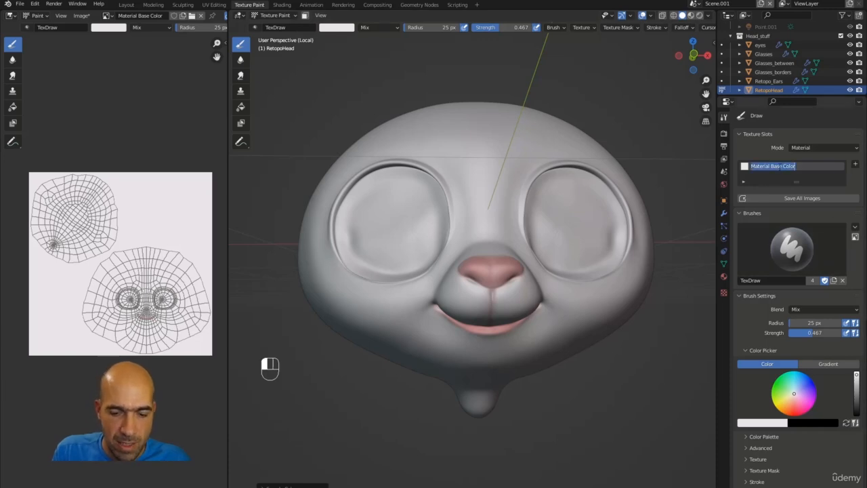
pyautogui.write('Xe')
pyautogui.press('BackSpace')
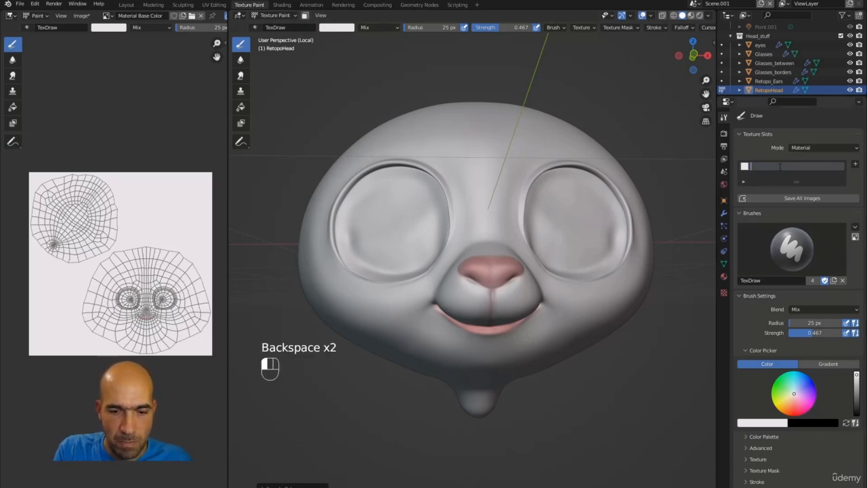
pyautogui.write('Head')
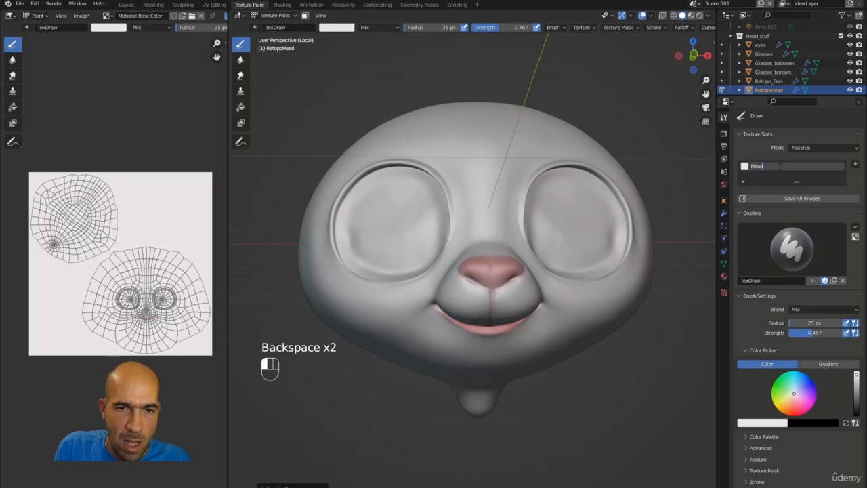
pyautogui.write('Ma')
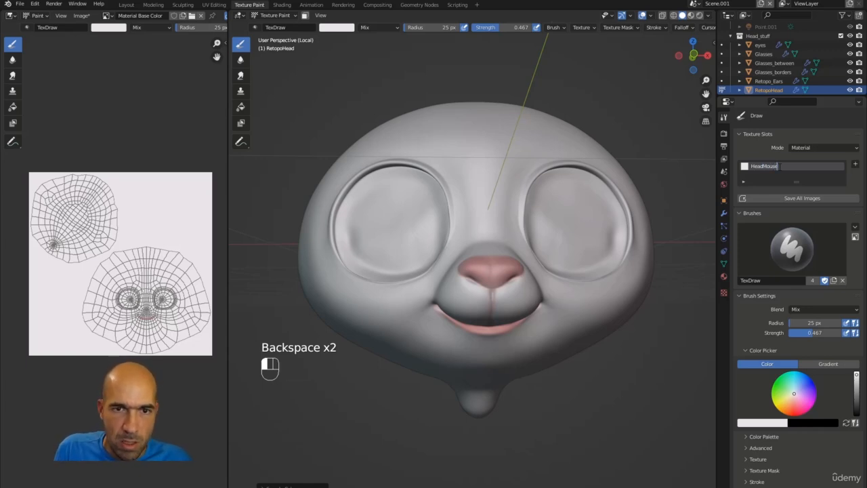
pyautogui.click(786, 196)
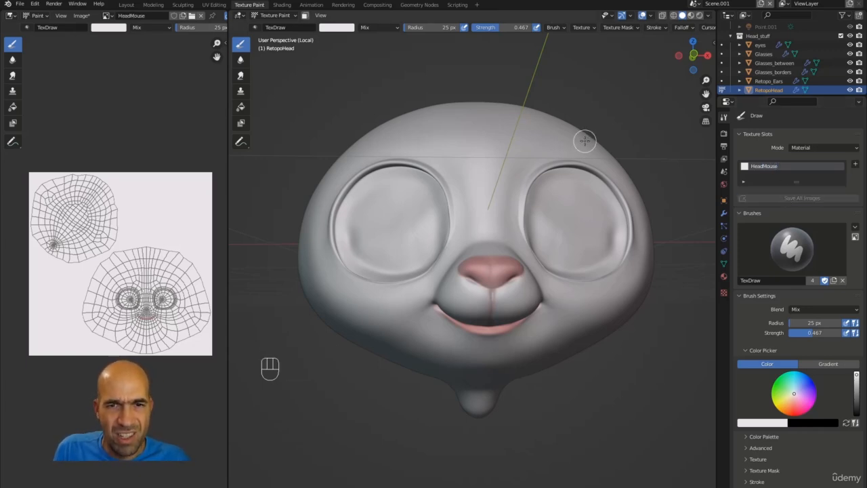
pyautogui.click(21, 4)
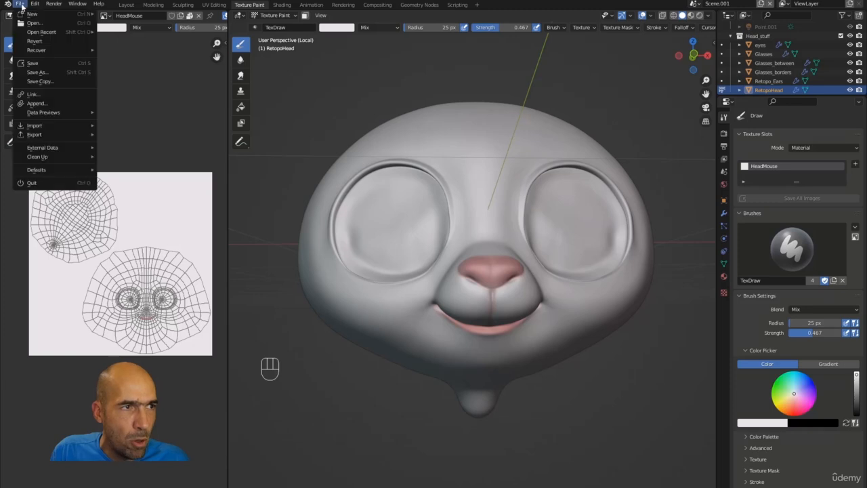
pyautogui.moveTo(48, 149)
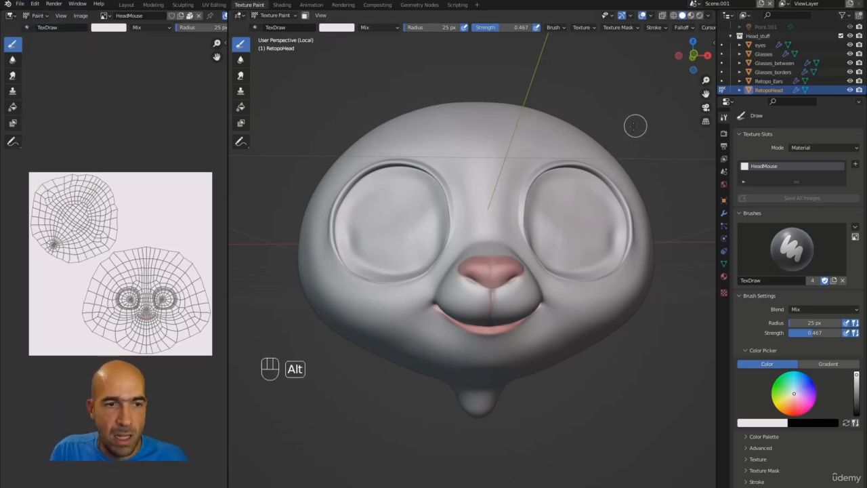
pyautogui.keyDown('alt'); pyautogui.moveTo(632, 126); pyautogui.dragTo(535, 195); pyautogui.keyUp('alt')
pyautogui.moveTo(477, 269)
pyautogui.mouseDown()
pyautogui.moveTo(491, 266)
pyautogui.moveTo(495, 274)
pyautogui.mouseUp()
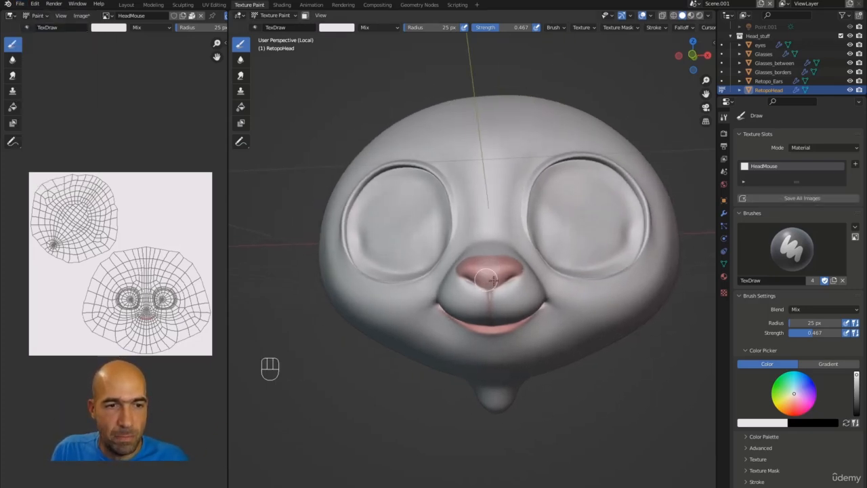
pyautogui.hotkey('ctrl', 'z')
pyautogui.keyDown('alt'); pyautogui.moveTo(577, 112); pyautogui.dragTo(578, 132); pyautogui.keyUp('alt')
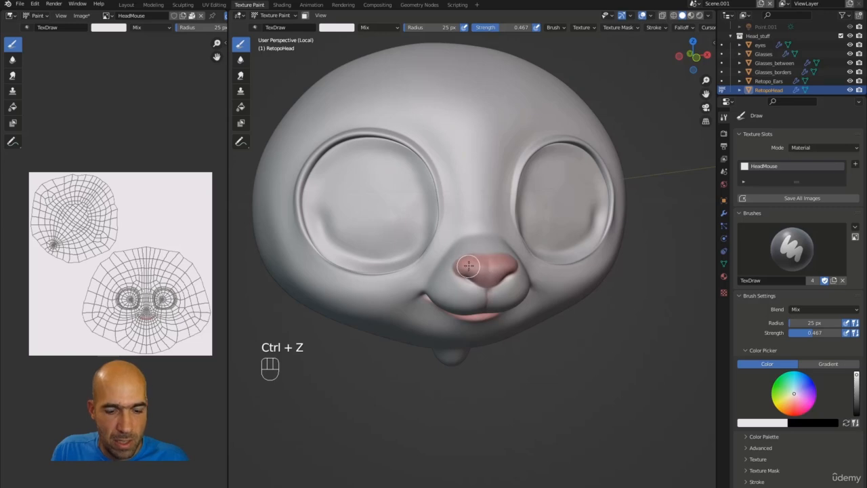
pyautogui.press('s')
pyautogui.press('s')
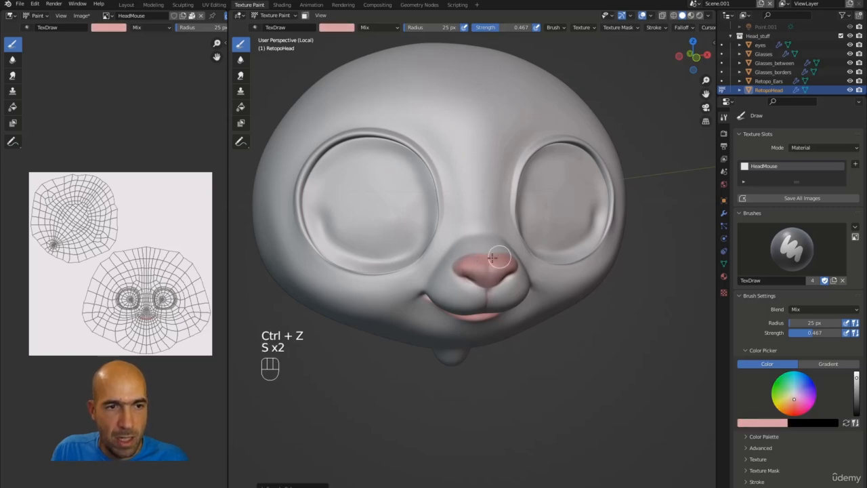
pyautogui.press('s')
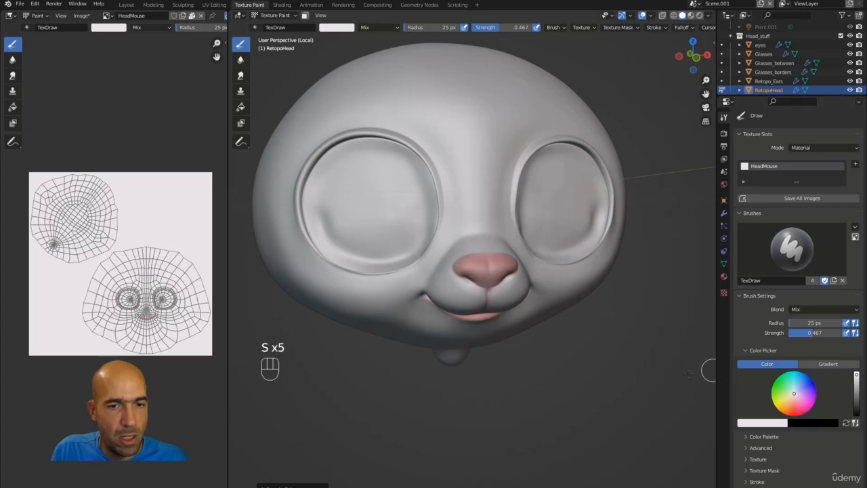
pyautogui.press('s')
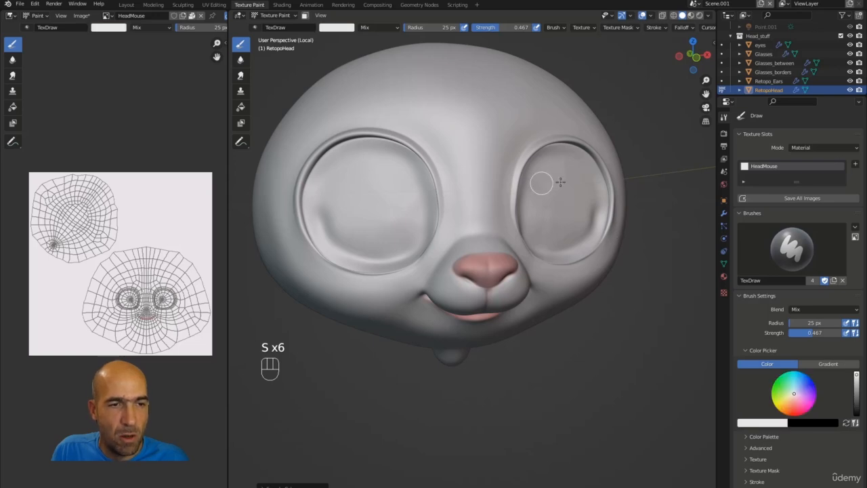
# Exit local view and unhide ImagePlane to show the full mouse with its reference.
pyautogui.scroll(-3, 681, 155)
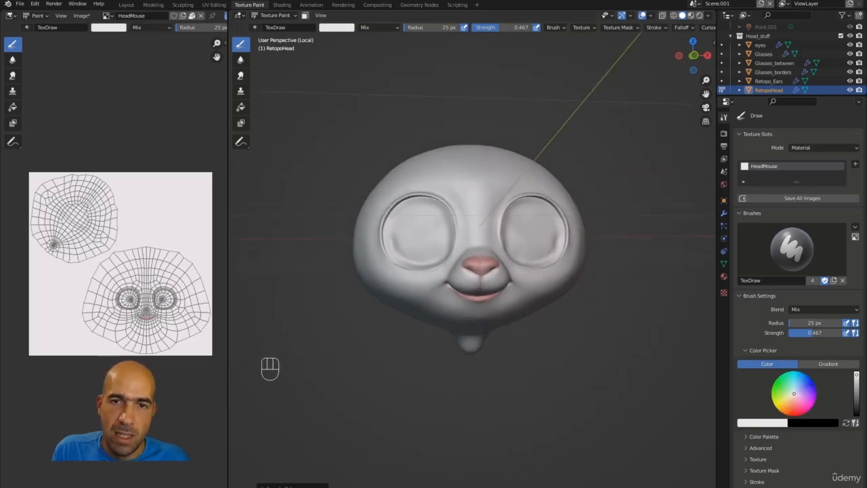
pyautogui.press('/')
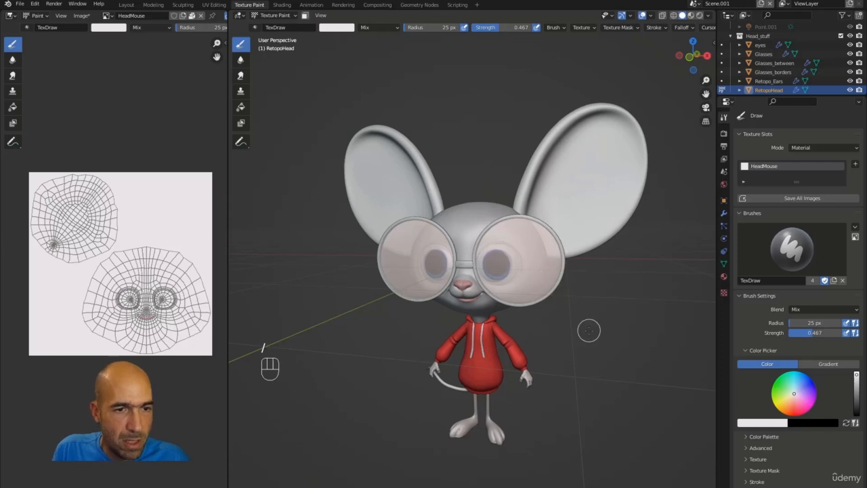
pyautogui.scroll(2, 586, 327)
pyautogui.scroll(-3, 629, 317)
pyautogui.scroll(-4, 768, 74)
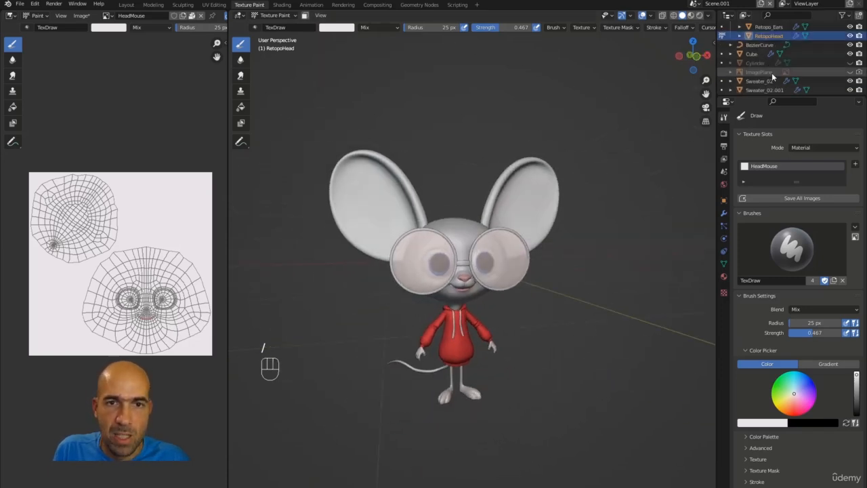
pyautogui.click(850, 59)
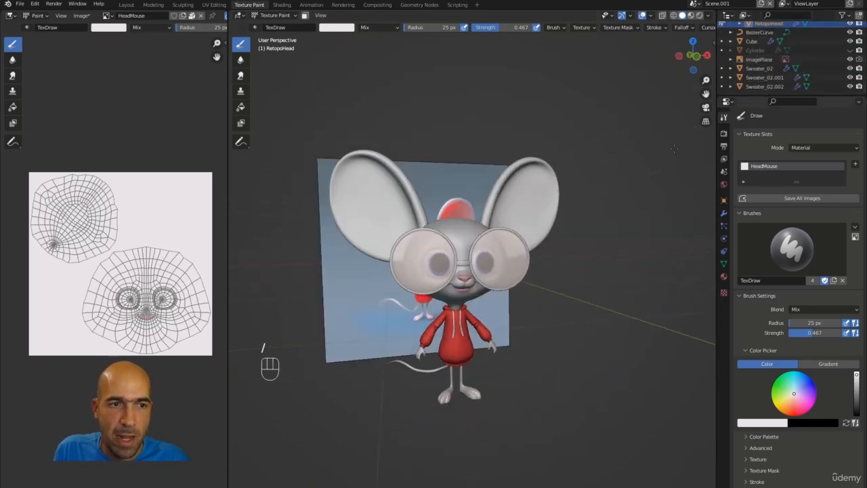
pyautogui.scroll(1, 566, 197)
pyautogui.keyDown('alt'); pyautogui.moveTo(566, 197); pyautogui.dragTo(511, 163, button='middle'); pyautogui.keyUp('alt')
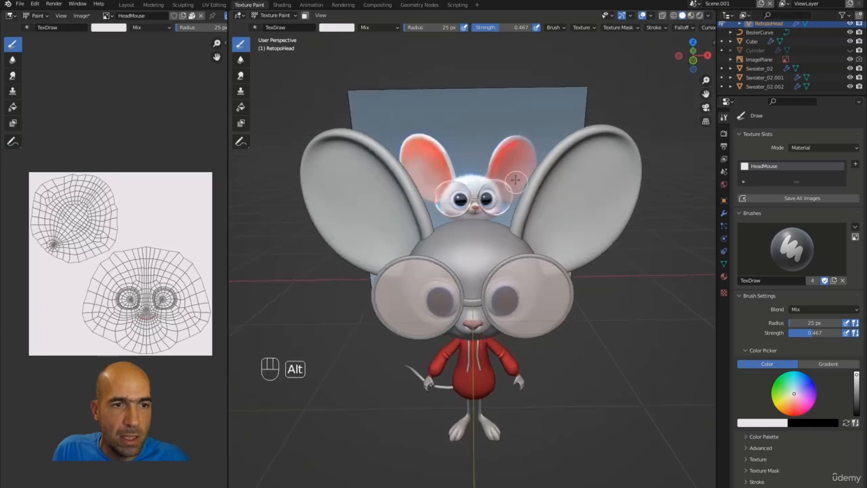
# Sample the reference's rose-pink ear colour and paint it onto the nose.
pyautogui.press('s')
pyautogui.press('s')
pyautogui.press('s')
pyautogui.press('s')
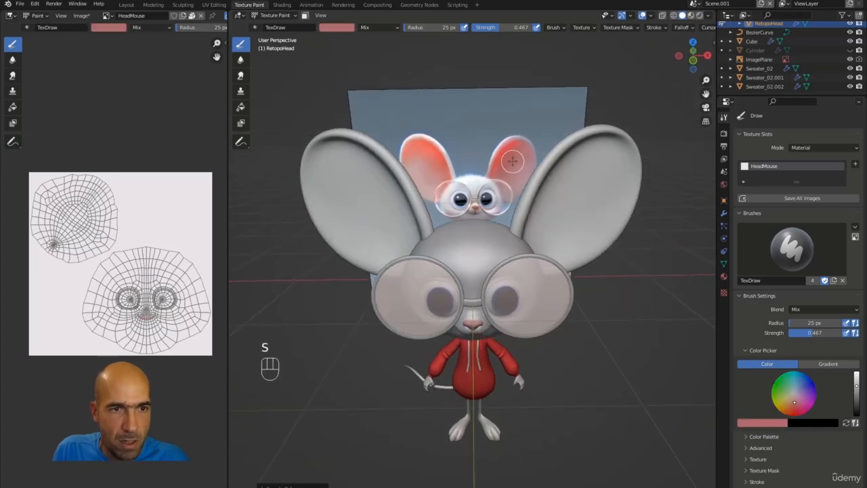
pyautogui.press('s')
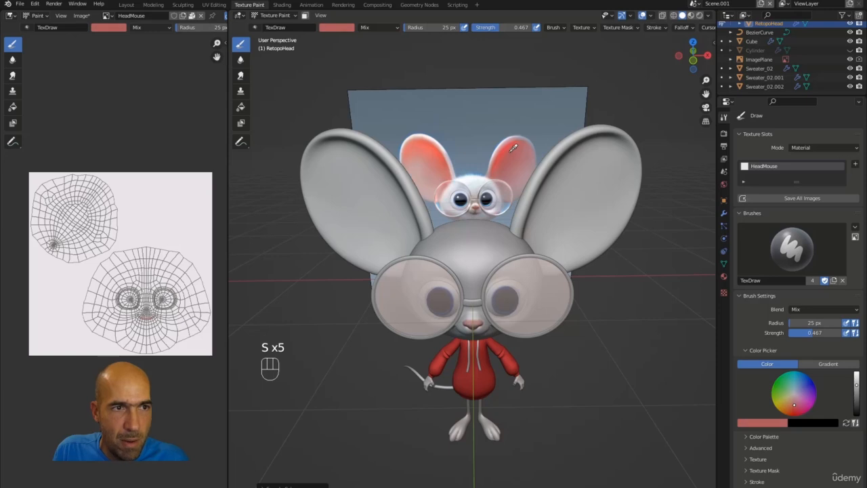
pyautogui.press('s')
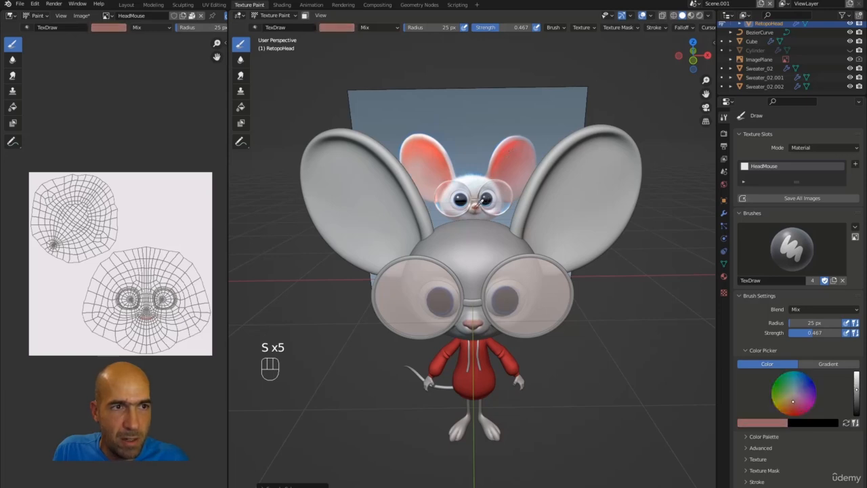
pyautogui.keyDown('alt'); pyautogui.moveTo(475, 207); pyautogui.dragTo(575, 220); pyautogui.keyUp('alt')
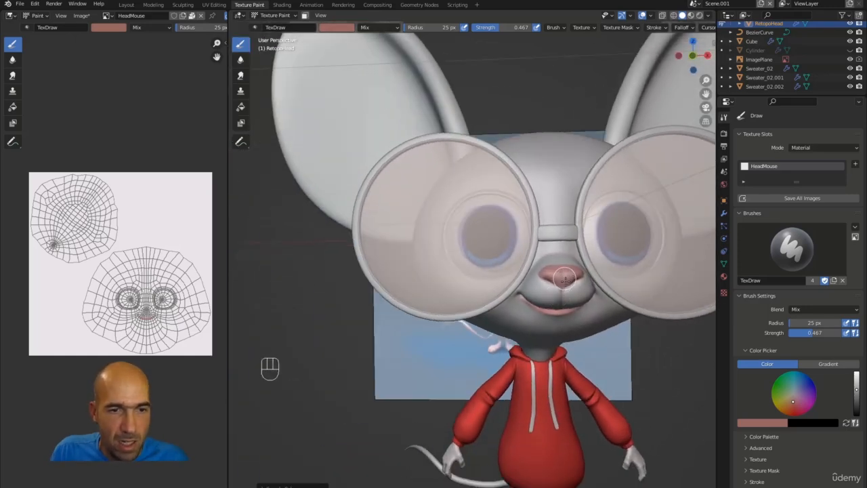
pyautogui.moveTo(558, 266)
pyautogui.mouseDown()
pyautogui.moveTo(568, 275)
pyautogui.moveTo(551, 271)
pyautogui.moveTo(561, 274)
pyautogui.mouseUp()
pyautogui.moveTo(560, 313)
pyautogui.keyDown('alt'); pyautogui.mouseDown()
pyautogui.moveTo(624, 293)
pyautogui.moveTo(567, 309)
pyautogui.mouseUp(); pyautogui.keyUp('alt')
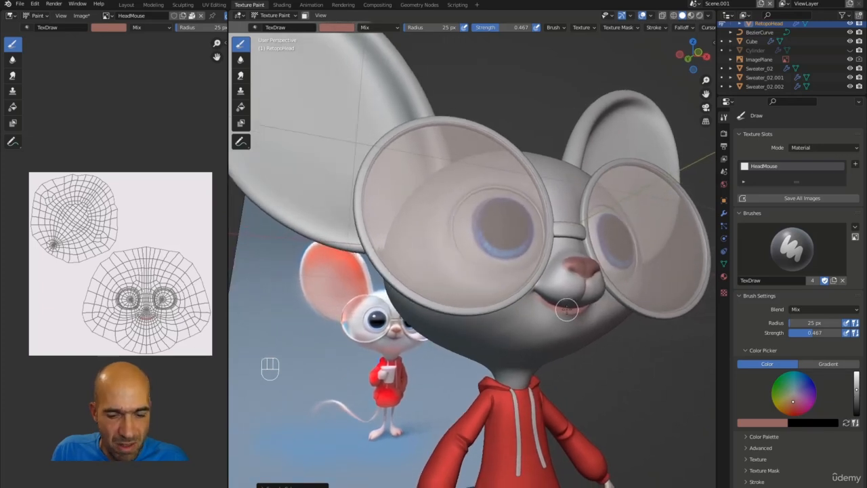
# Brighten the brush pink and blend white around the nose.
pyautogui.click(341, 27)
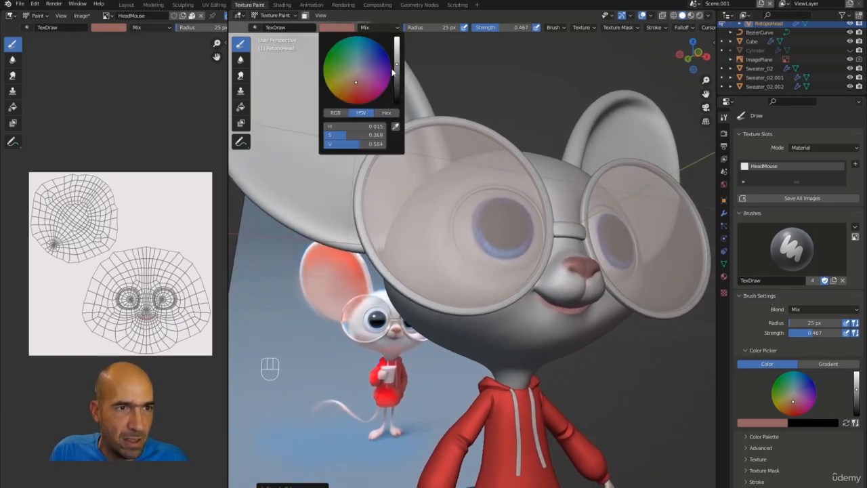
pyautogui.moveTo(397, 63); pyautogui.dragTo(397, 60)
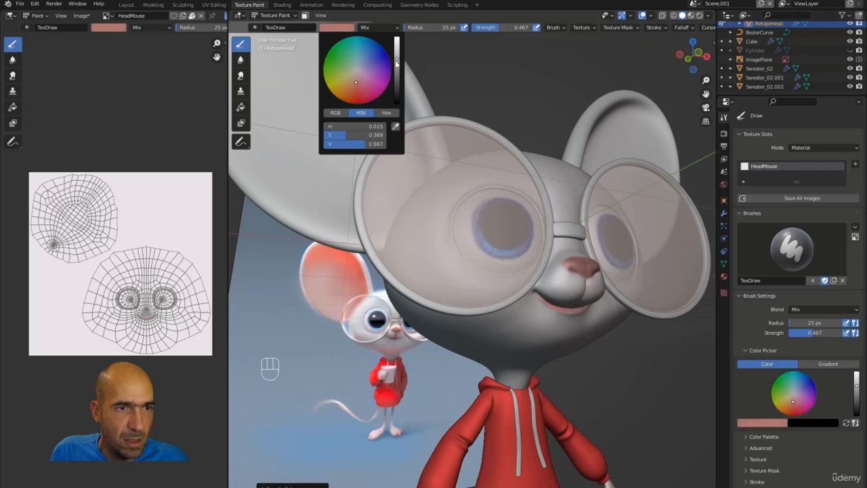
pyautogui.moveTo(576, 264)
pyautogui.keyDown('alt'); pyautogui.mouseDown()
pyautogui.moveTo(547, 306)
pyautogui.moveTo(552, 327)
pyautogui.mouseUp(); pyautogui.keyUp('alt')
pyautogui.press('s')
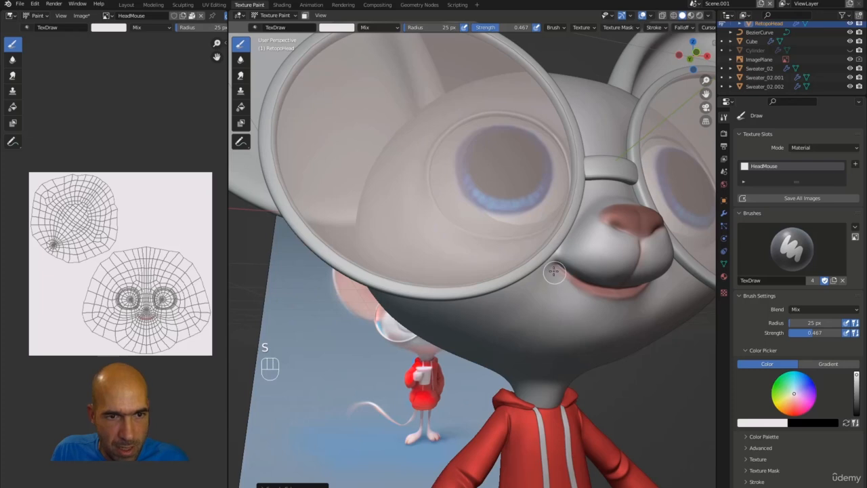
pyautogui.keyDown('alt'); pyautogui.moveTo(557, 277); pyautogui.dragTo(599, 295); pyautogui.keyUp('alt')
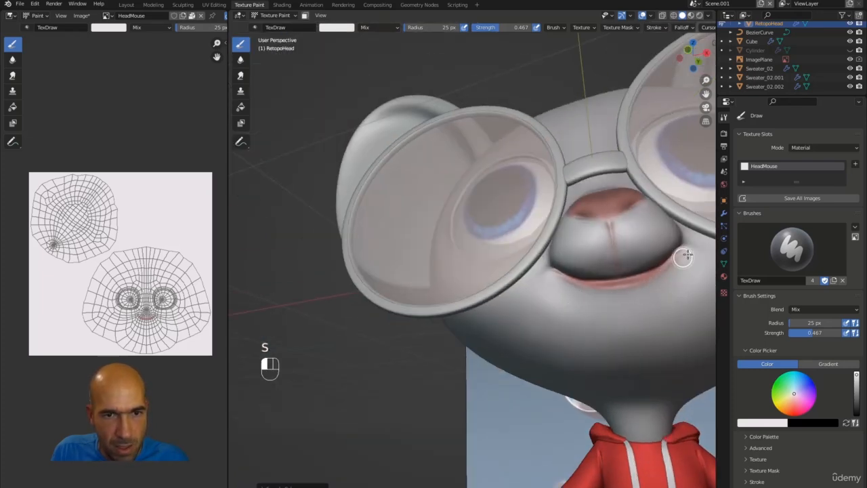
pyautogui.keyDown('alt'); pyautogui.moveTo(658, 226); pyautogui.dragTo(445, 349); pyautogui.keyUp('alt')
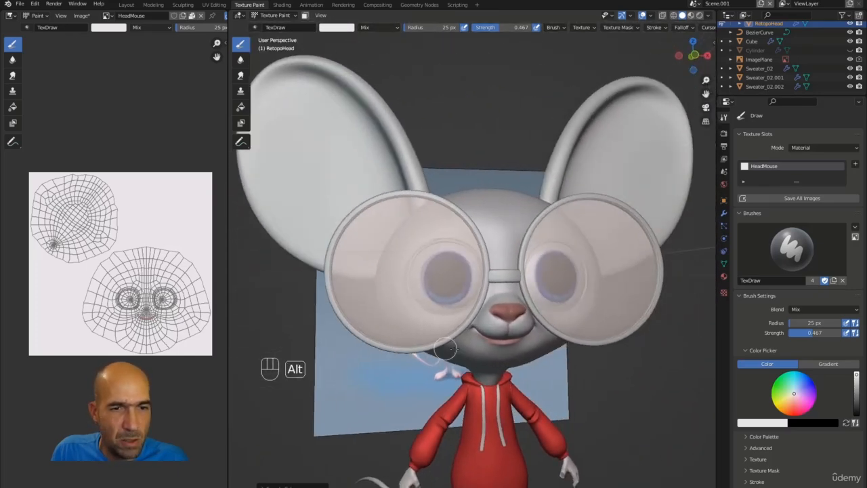
# Shift to salmon pink for the mouth area, then sample white and zoom out to the whole mouse.
pyautogui.click(337, 28)
pyautogui.moveTo(358, 75); pyautogui.dragTo(357, 87)
pyautogui.keyDown('ctrl'); pyautogui.moveTo(523, 339); pyautogui.dragTo(557, 377, button='middle'); pyautogui.keyUp('ctrl')
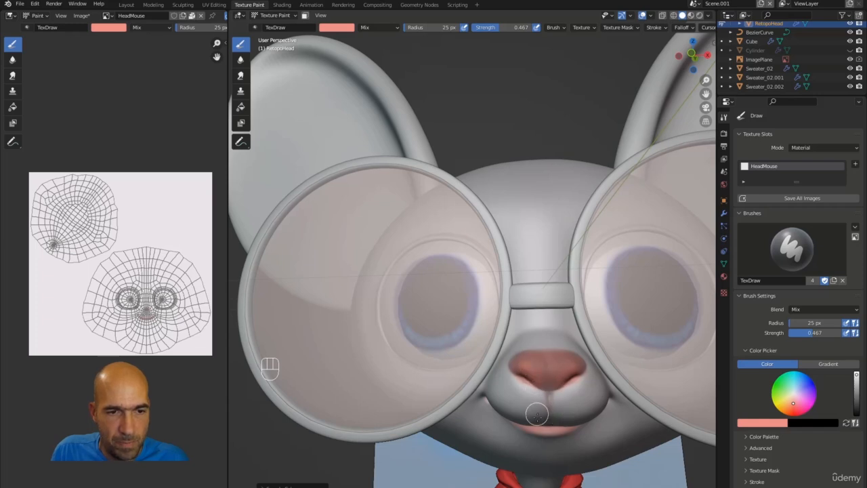
pyautogui.keyDown('ctrl'); pyautogui.keyDown('alt'); pyautogui.moveTo(563, 414); pyautogui.dragTo(529, 410, button='middle'); pyautogui.keyUp('alt'); pyautogui.keyUp('ctrl')
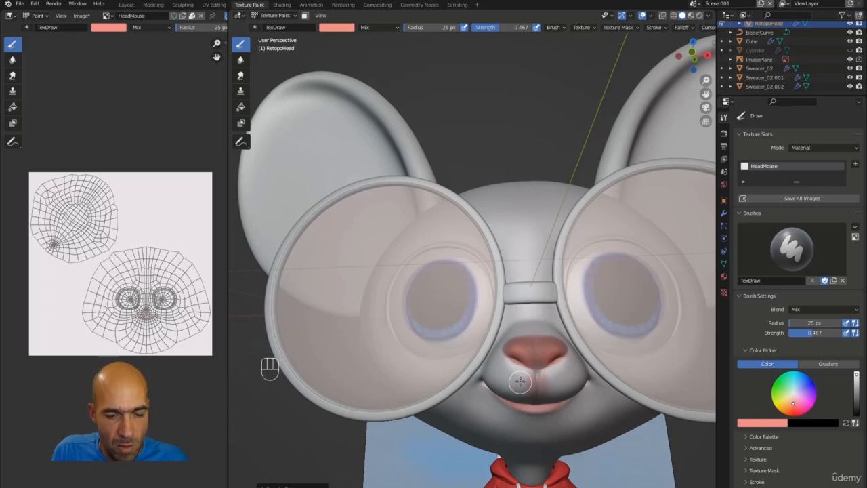
pyautogui.press('s')
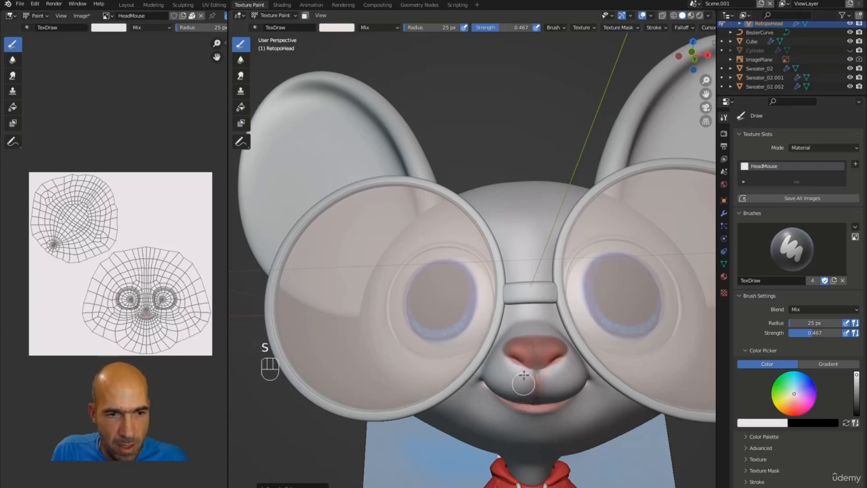
pyautogui.moveTo(567, 359)
pyautogui.keyDown('ctrl'); pyautogui.keyDown('alt'); pyautogui.mouseDown(button='middle')
pyautogui.moveTo(565, 376)
pyautogui.moveTo(579, 334)
pyautogui.moveTo(575, 350)
pyautogui.mouseUp(button='middle'); pyautogui.keyUp('alt'); pyautogui.keyUp('ctrl')
pyautogui.moveTo(563, 284)
pyautogui.keyDown('alt'); pyautogui.mouseDown(button='middle')
pyautogui.moveTo(555, 316)
pyautogui.moveTo(619, 308)
pyautogui.moveTo(478, 291)
pyautogui.moveTo(581, 305)
pyautogui.moveTo(568, 284)
pyautogui.mouseUp(button='middle'); pyautogui.keyUp('alt')
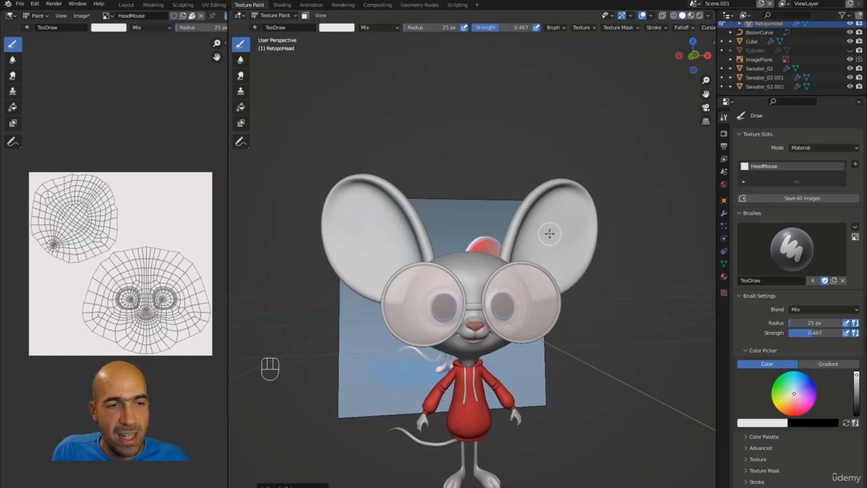
# Save all painted head images and make Retopo_Ears active in the UV Editing workspace.
pyautogui.hotkey('alt', 'q')
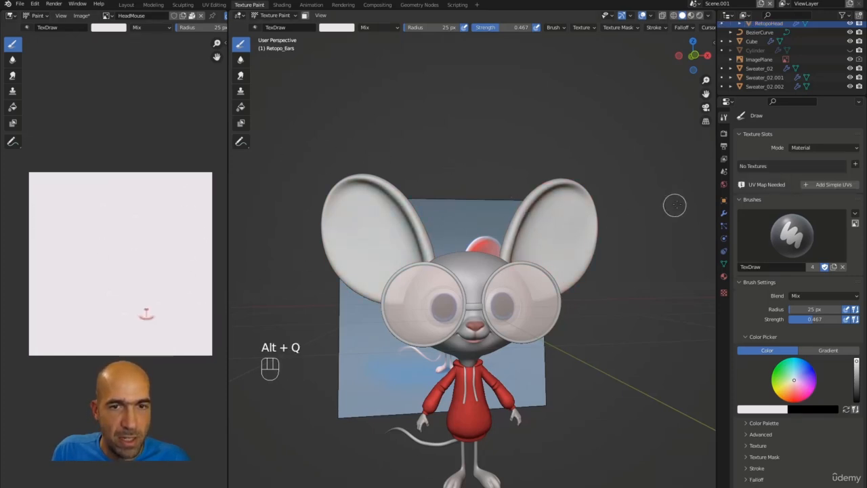
pyautogui.hotkey('alt', 'q')
pyautogui.click(774, 200)
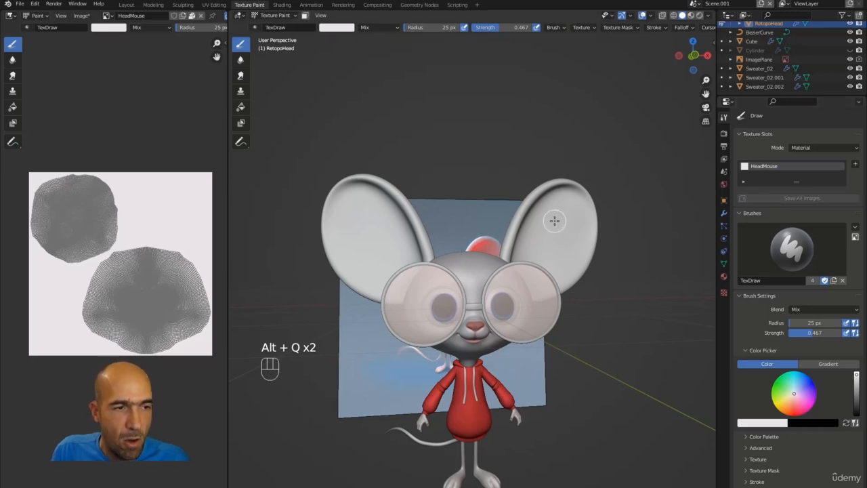
pyautogui.hotkey('alt', 'q')
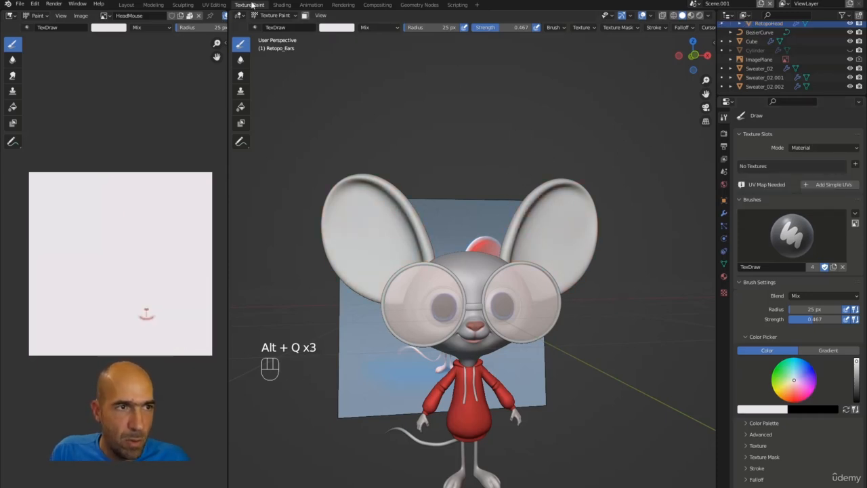
pyautogui.click(213, 5)
# Leave local view and show the Retopo_Ears modifier settings.
pyautogui.scroll(-5, 572, 152)
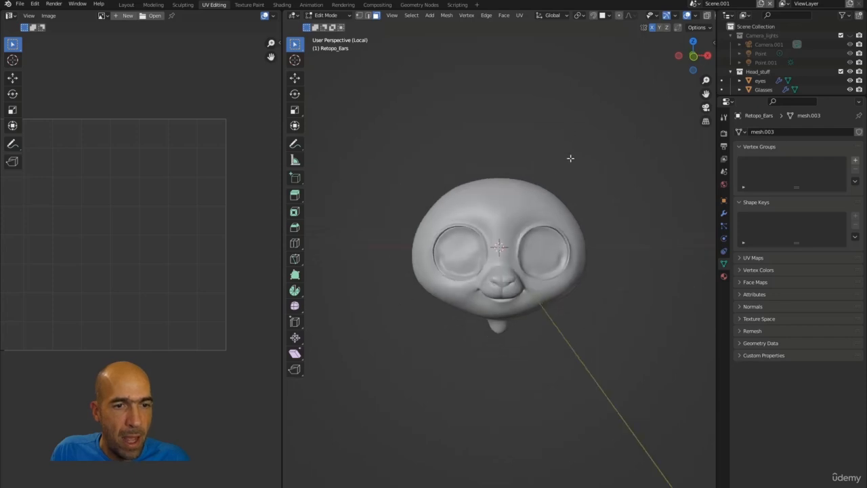
pyautogui.press('KP_Divide')
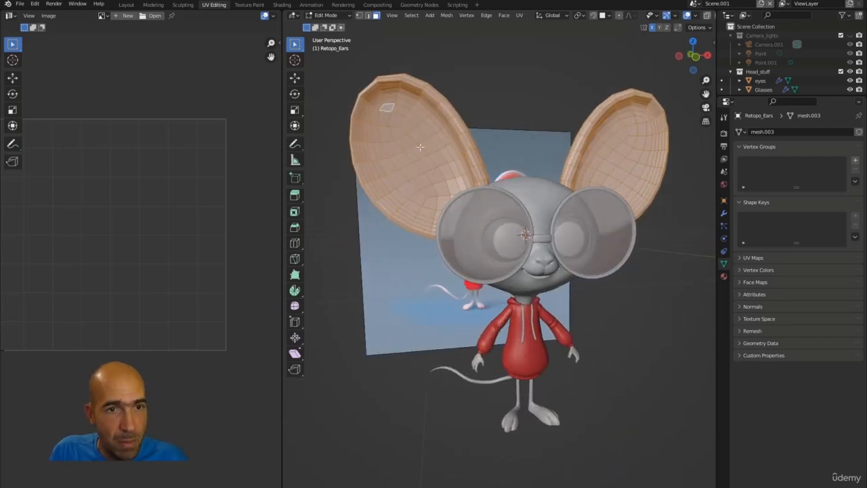
pyautogui.moveTo(420, 147); pyautogui.dragTo(521, 146, button='middle')
pyautogui.click(724, 213)
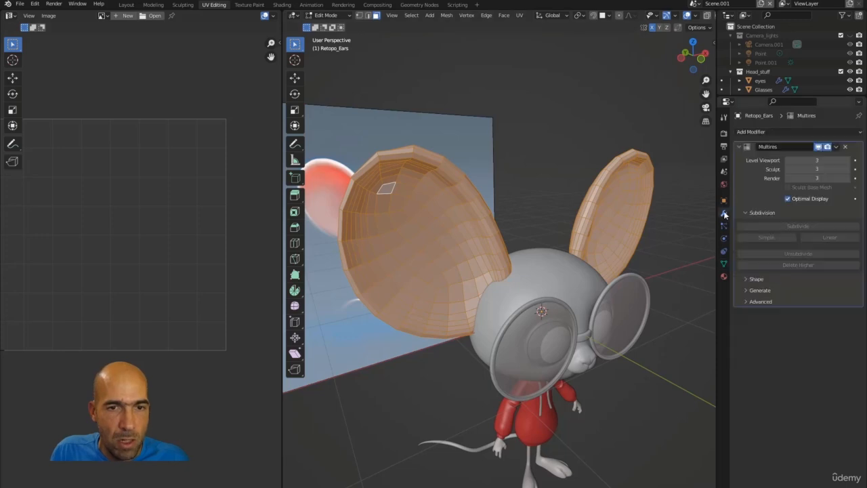
pyautogui.moveTo(612, 188); pyautogui.dragTo(584, 152, button='middle')
pyautogui.scroll(-1, 597, 150)
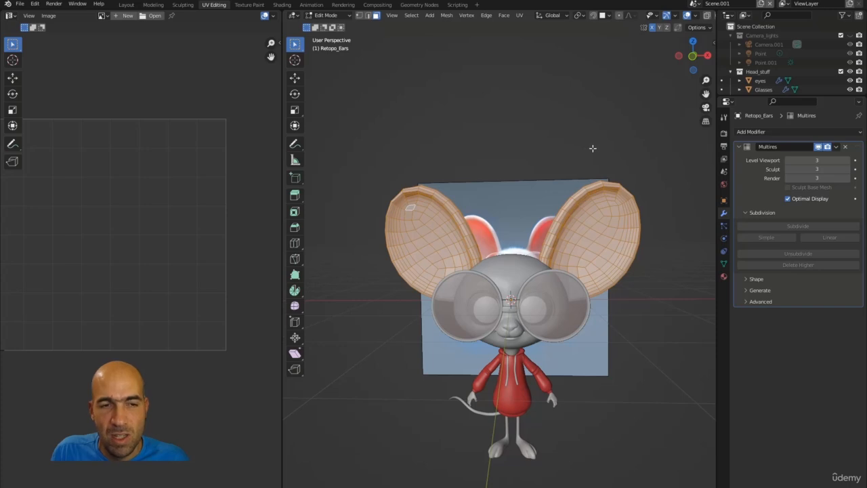
pyautogui.scroll(-1, 599, 159)
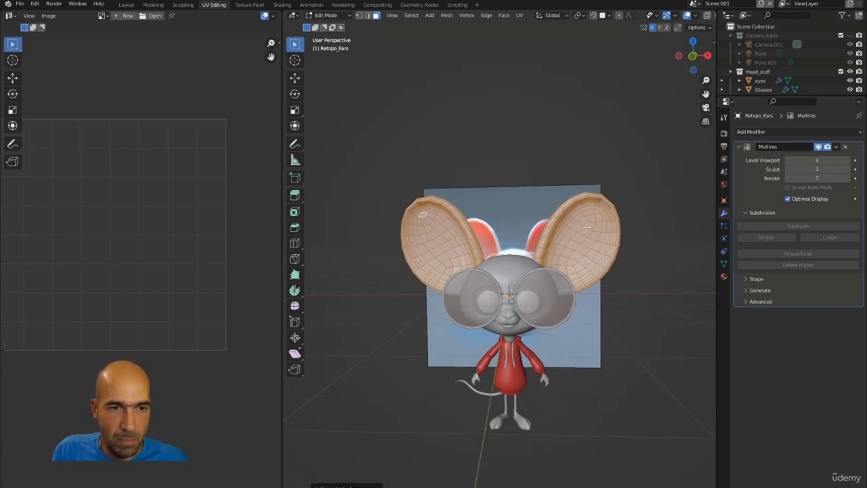
# Delete the right ear's faces, keeping only the left ear with its Multires modifier.
pyautogui.click(651, 214)
pyautogui.press('l')
pyautogui.press('x')
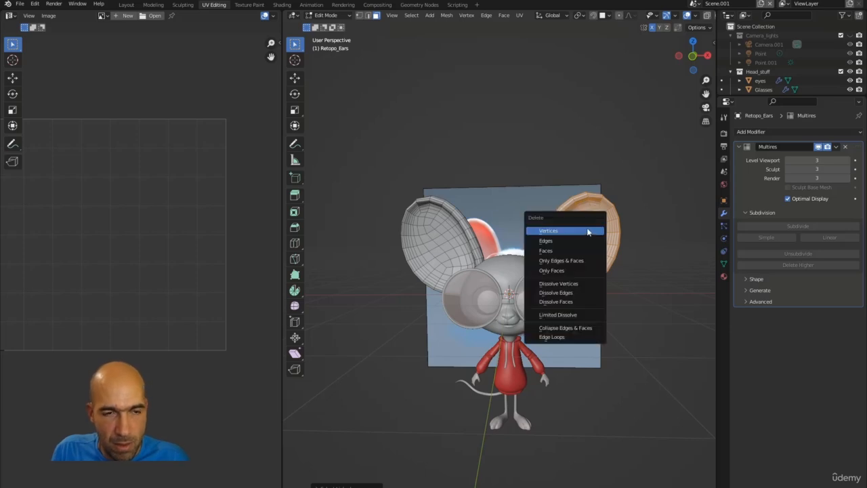
pyautogui.click(564, 250)
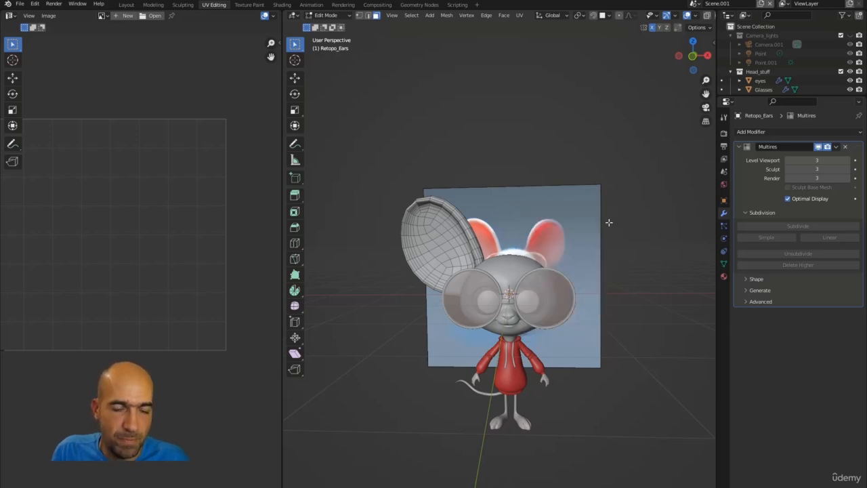
pyautogui.moveTo(608, 222); pyautogui.dragTo(622, 240, button='middle')
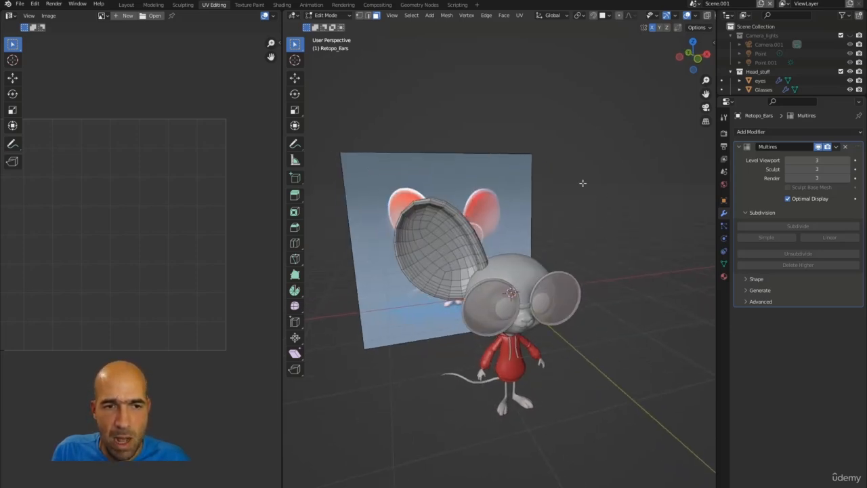
pyautogui.press('l')
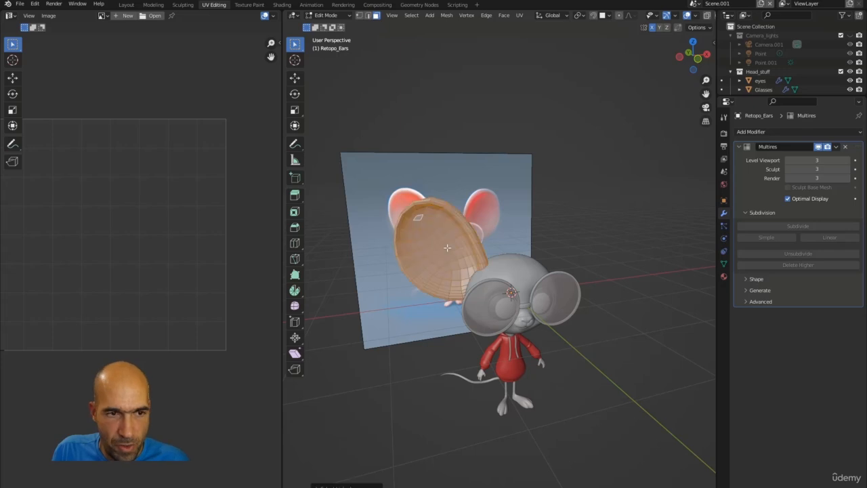
pyautogui.click(585, 210)
pyautogui.moveTo(610, 236); pyautogui.dragTo(596, 250, button='middle')
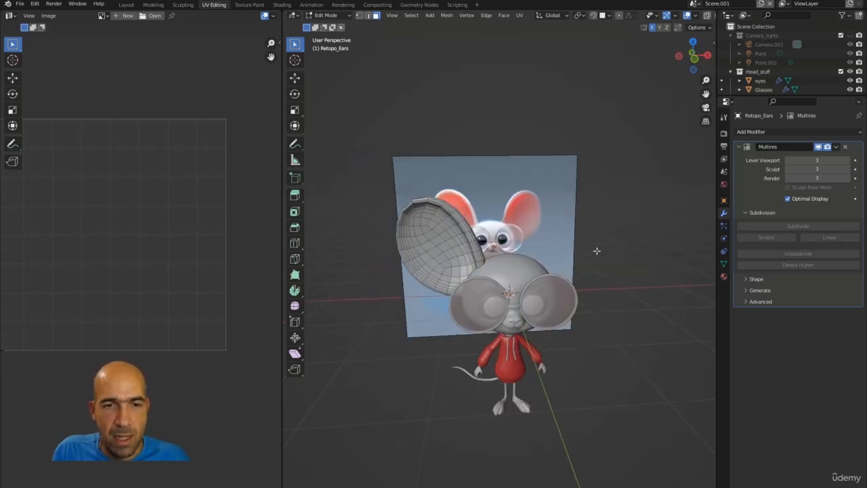
pyautogui.click(793, 133)
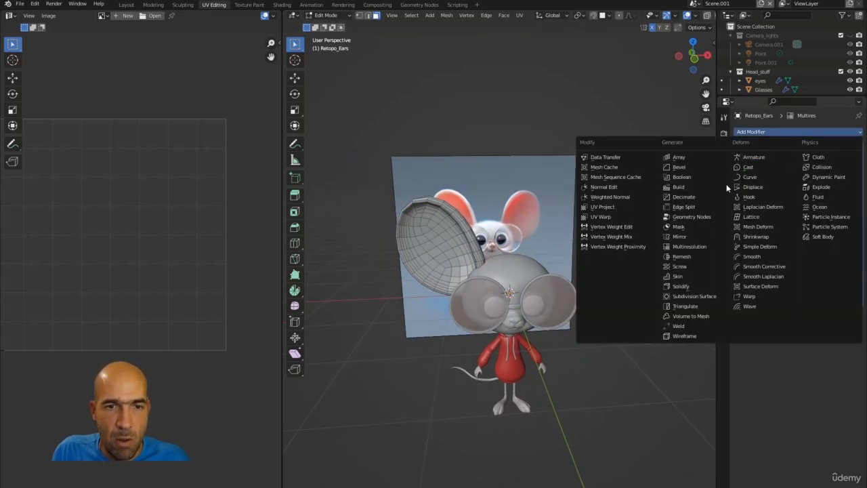
# Add an X-axis Mirror modifier under Multires on Retopo_Ears and isolate the ears in local view.
pyautogui.click(679, 236)
pyautogui.moveTo(638, 250); pyautogui.dragTo(619, 248, button='middle')
pyautogui.scroll(4, 619, 248)
pyautogui.moveTo(542, 224); pyautogui.dragTo(533, 174, button='middle')
pyautogui.scroll(3, 495, 212)
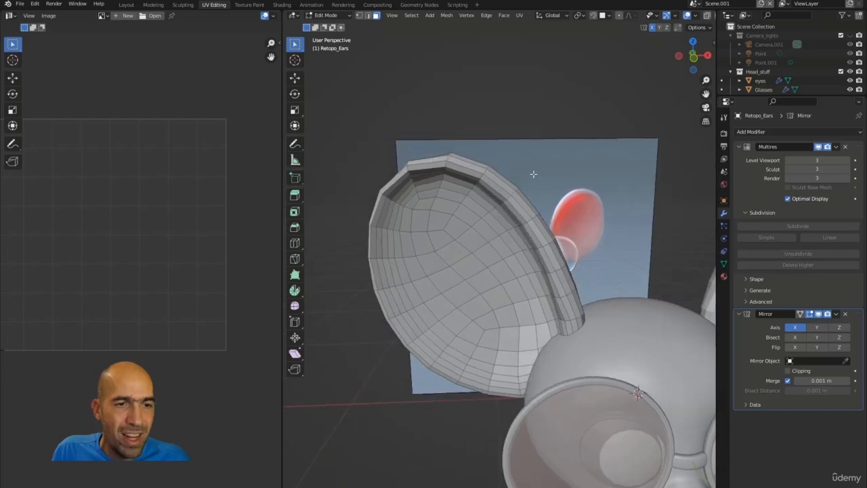
pyautogui.moveTo(391, 201); pyautogui.dragTo(564, 254, button='middle')
pyautogui.press('KP_Divide')
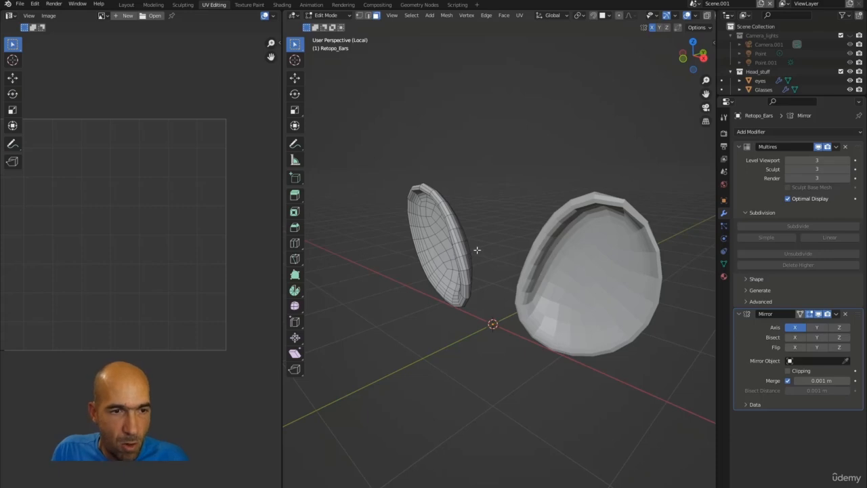
pyautogui.scroll(4, 477, 250)
# In edge select mode, select the retopo ear's rim edge loop and bring up the UV Mapping menu.
pyautogui.moveTo(511, 236); pyautogui.dragTo(526, 210, button='middle')
pyautogui.press('2')
pyautogui.moveTo(523, 178); pyautogui.dragTo(556, 249, button='middle')
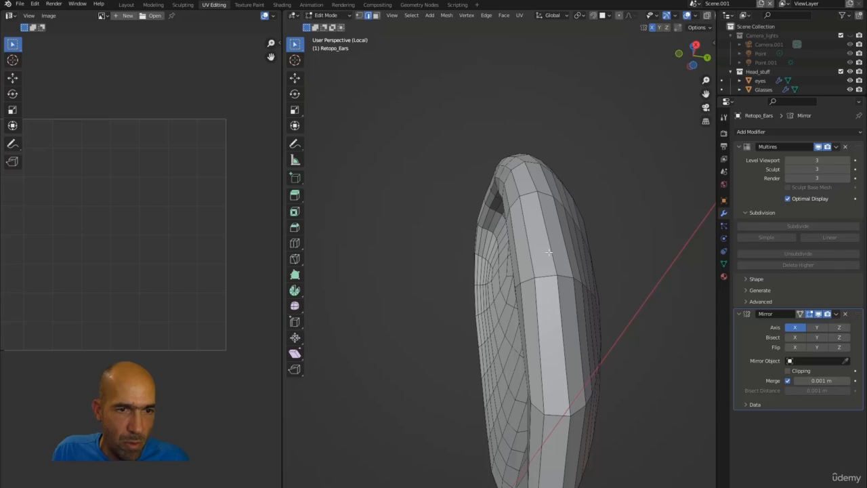
pyautogui.keyDown('alt'); pyautogui.click(551, 254); pyautogui.keyUp('alt')
pyautogui.moveTo(616, 192); pyautogui.dragTo(612, 286, button='middle')
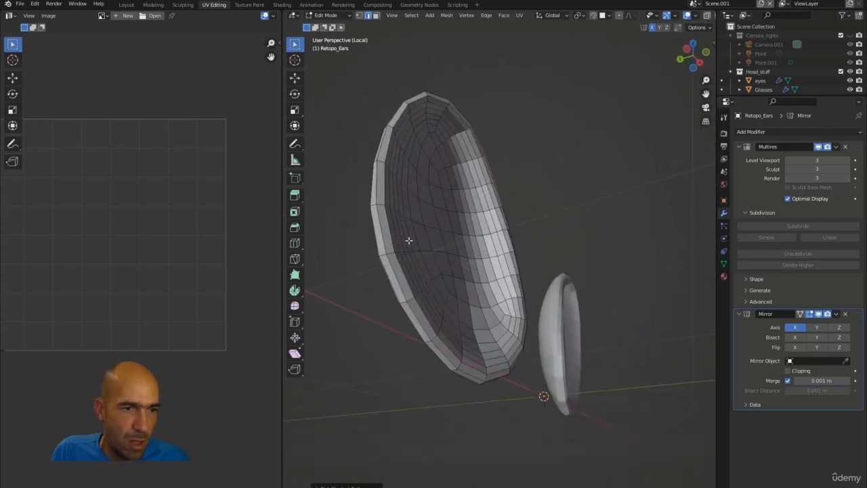
pyautogui.moveTo(409, 240); pyautogui.dragTo(445, 238, button='middle')
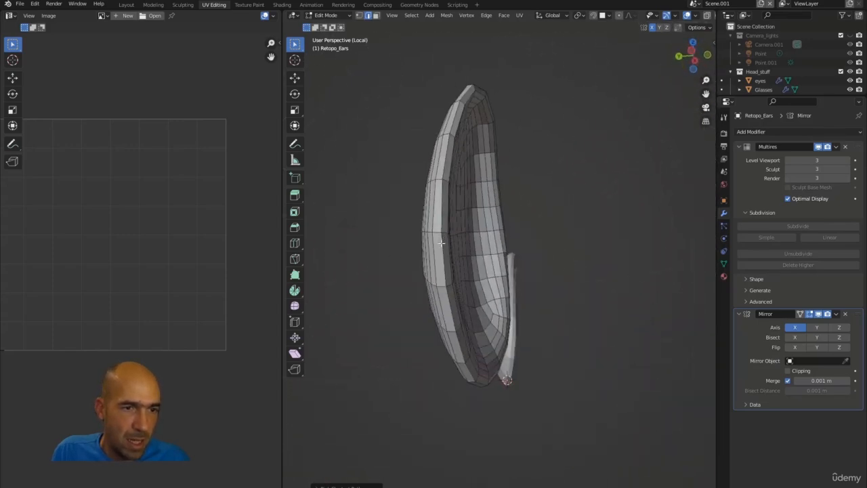
pyautogui.moveTo(500, 165); pyautogui.dragTo(459, 271, button='middle')
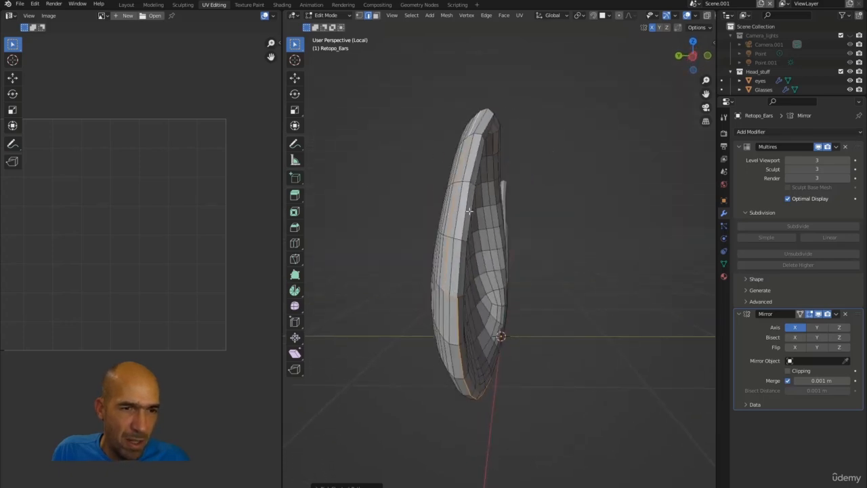
pyautogui.moveTo(469, 211); pyautogui.dragTo(534, 168, button='middle')
pyautogui.press('u')
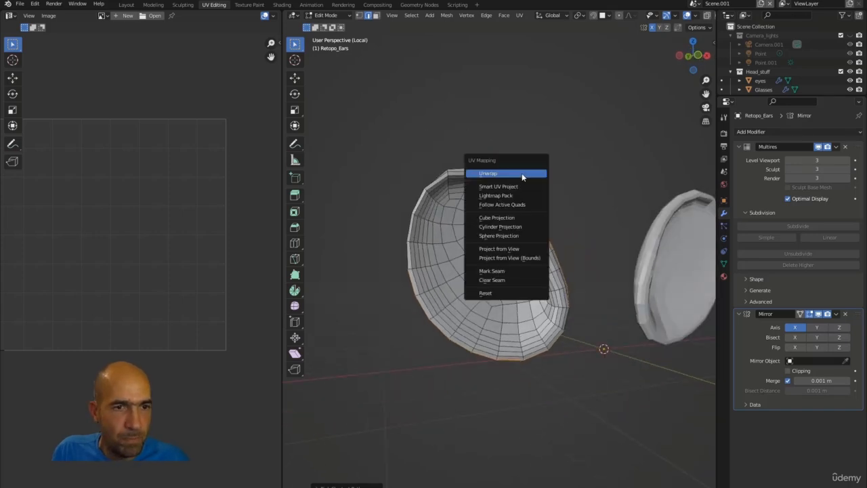
# Mark the rim loop as a seam, unwrap the whole ear into two UV islands, then deselect.
pyautogui.click(501, 273)
pyautogui.moveTo(522, 221); pyautogui.dragTo(526, 176, button='middle')
pyautogui.press('a')
pyautogui.press('u')
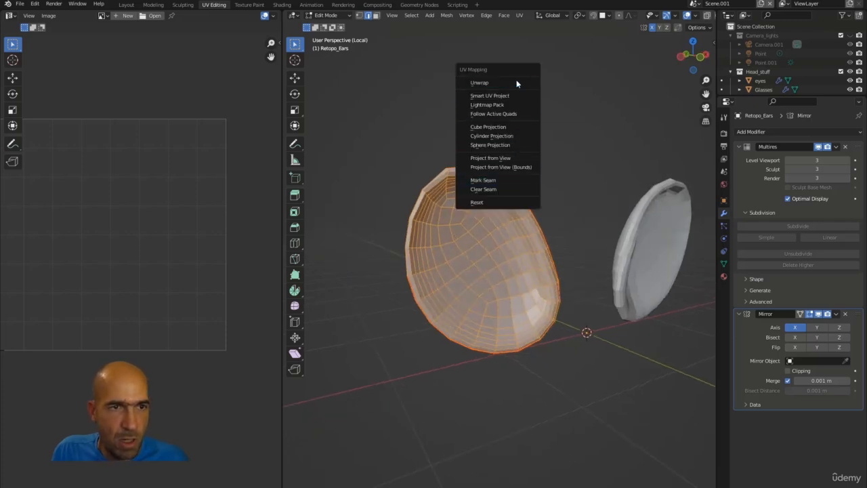
pyautogui.click(487, 82)
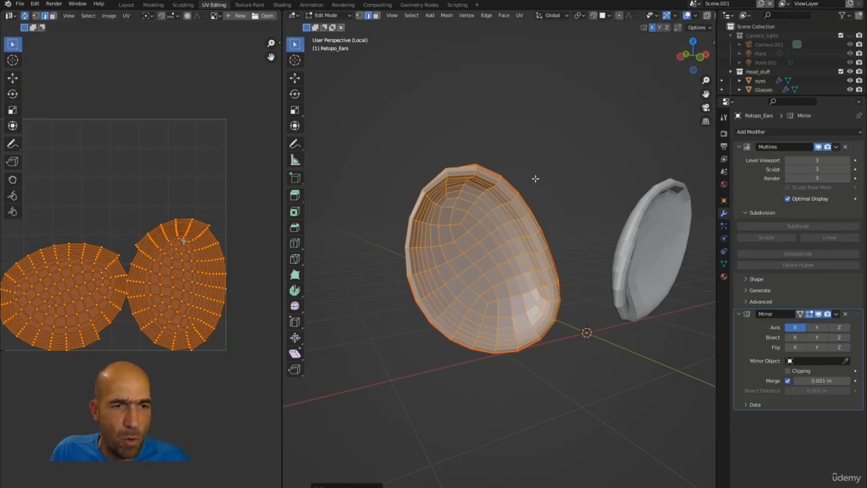
pyautogui.moveTo(535, 178); pyautogui.dragTo(554, 168, button='middle')
pyautogui.hotkey('alt', 'a')
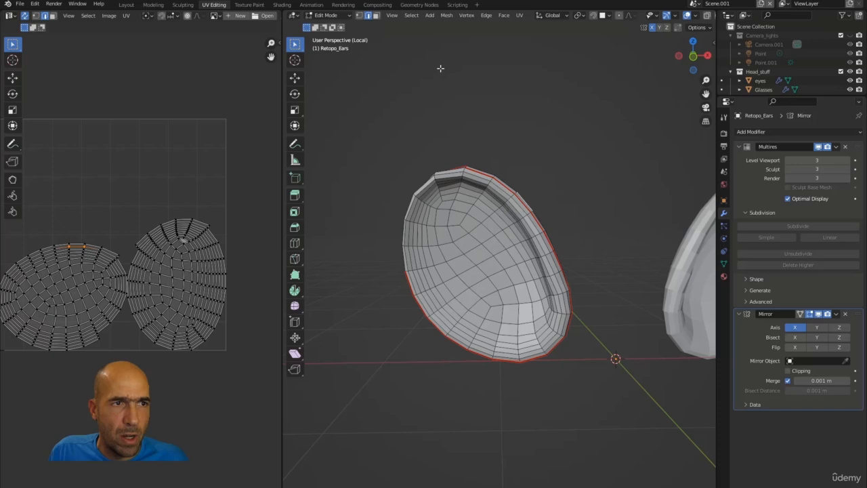
# Switch to the Texture Paint workspace and add a Base Color texture slot for the ears.
pyautogui.click(249, 6)
pyautogui.keyDown('alt'); pyautogui.moveTo(451, 159); pyautogui.dragTo(523, 154, button='middle'); pyautogui.keyUp('alt')
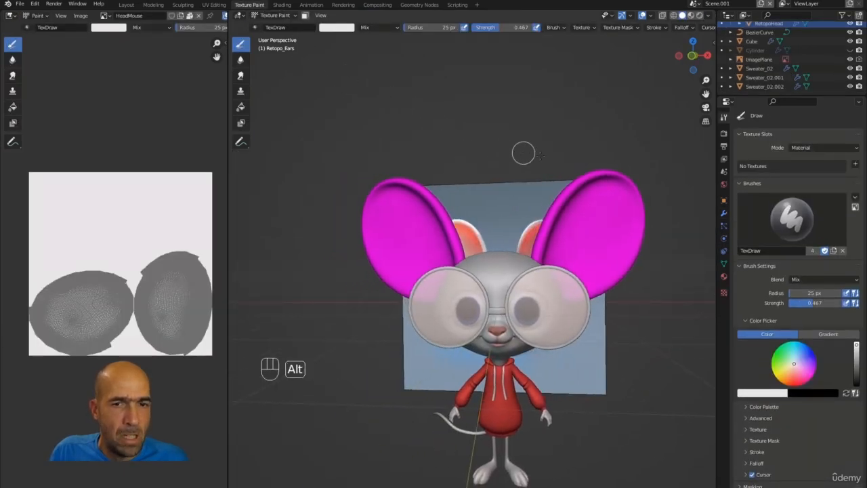
pyautogui.click(855, 165)
pyautogui.click(813, 174)
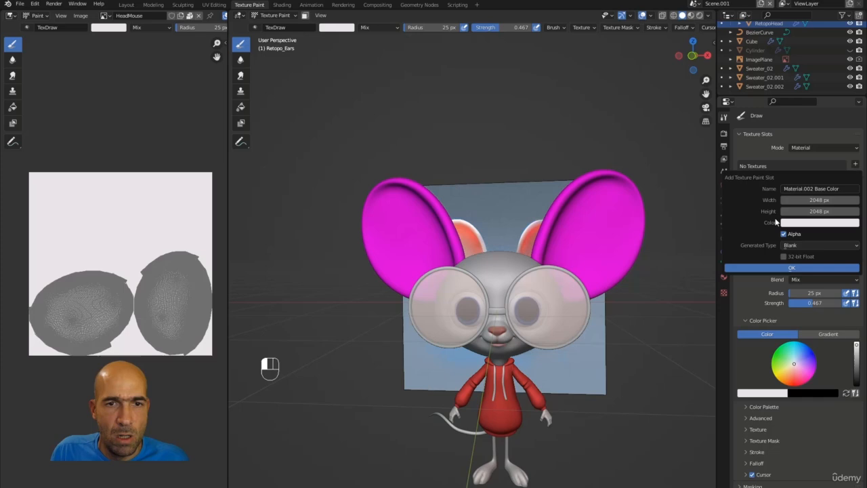
# Set the new texture to 1024 × 1024 px and create it, turning the ears white.
pyautogui.click(824, 199)
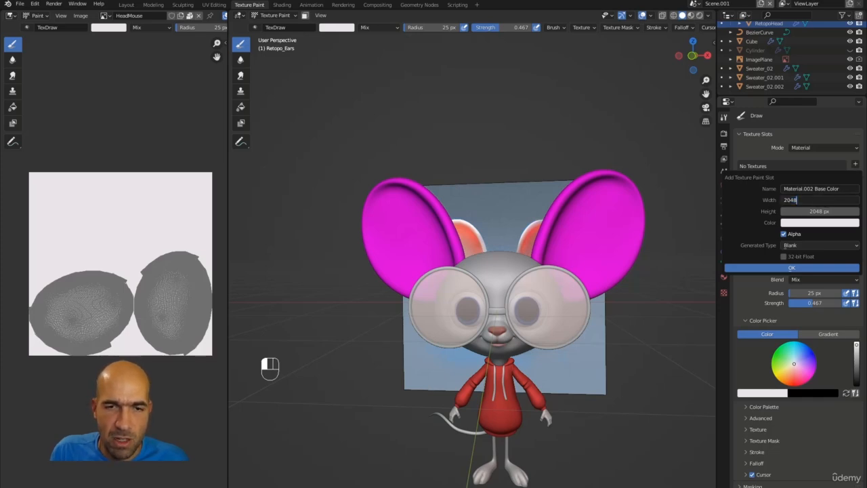
pyautogui.press('BackSpace')
pyautogui.write('9')
pyautogui.press('Return')
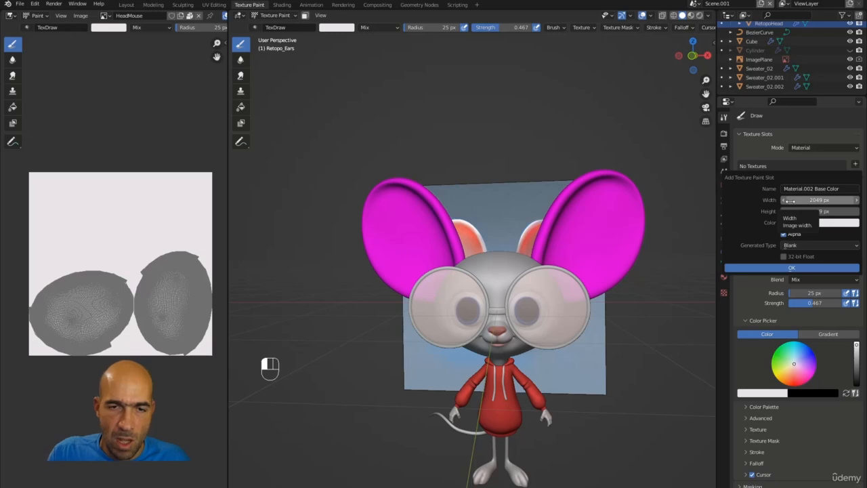
pyautogui.click(790, 200)
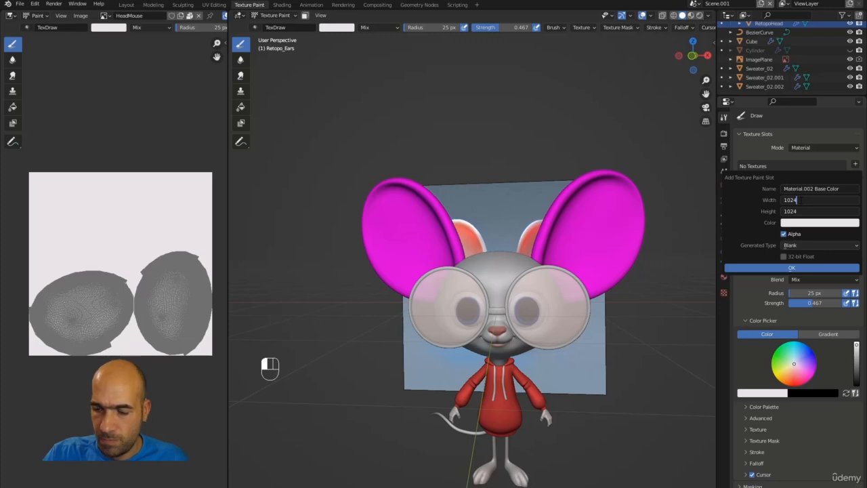
pyautogui.press('Return')
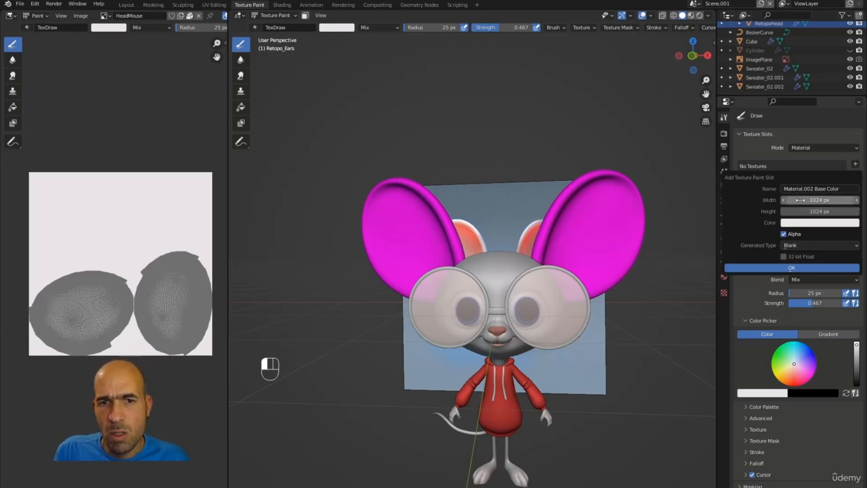
pyautogui.click(800, 200)
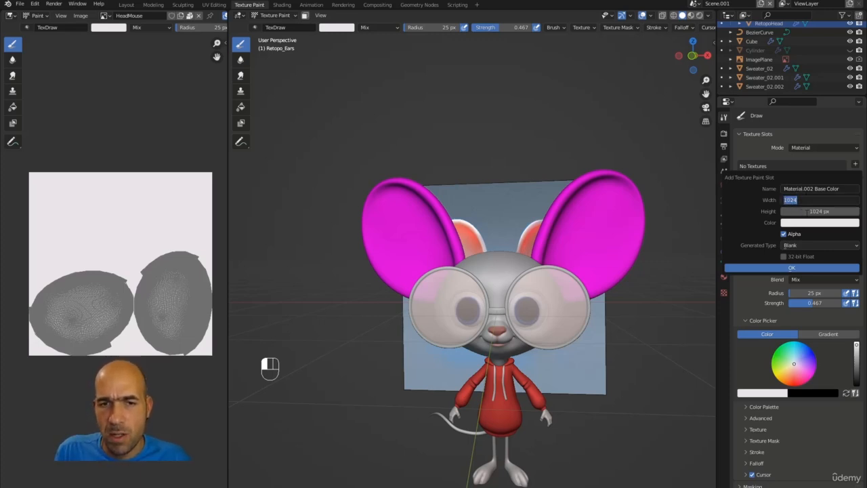
pyautogui.press('Return')
pyautogui.click(816, 212)
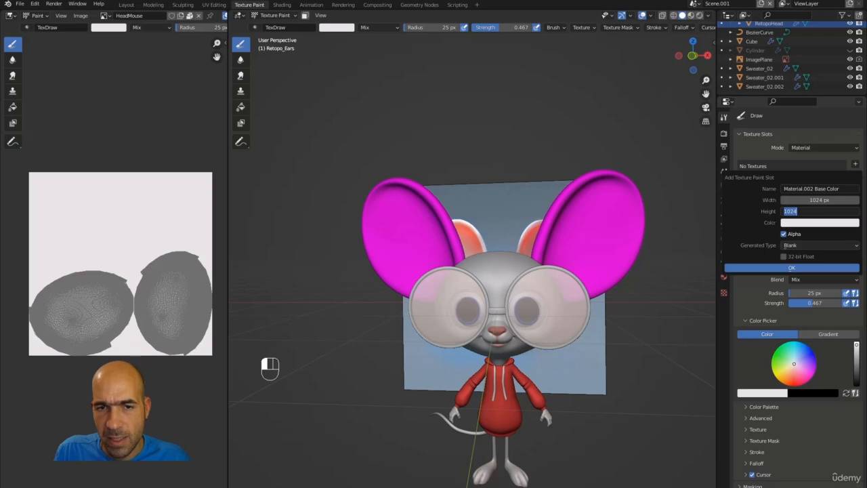
pyautogui.press('Return')
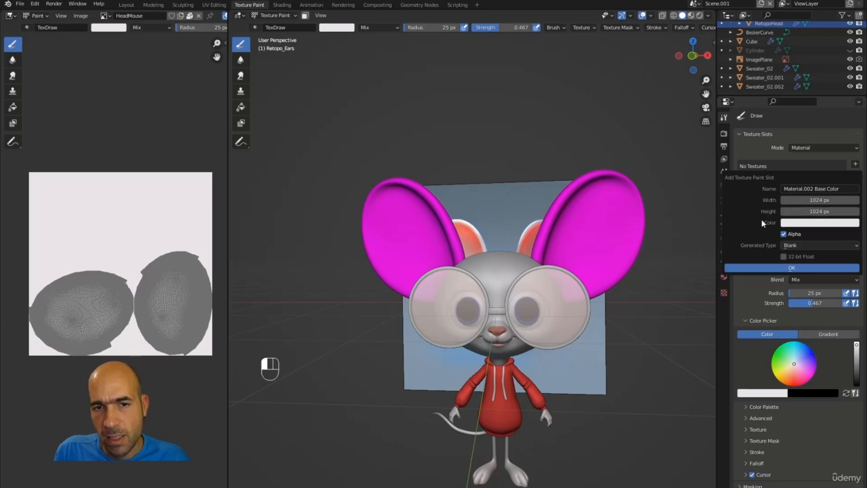
pyautogui.click(778, 269)
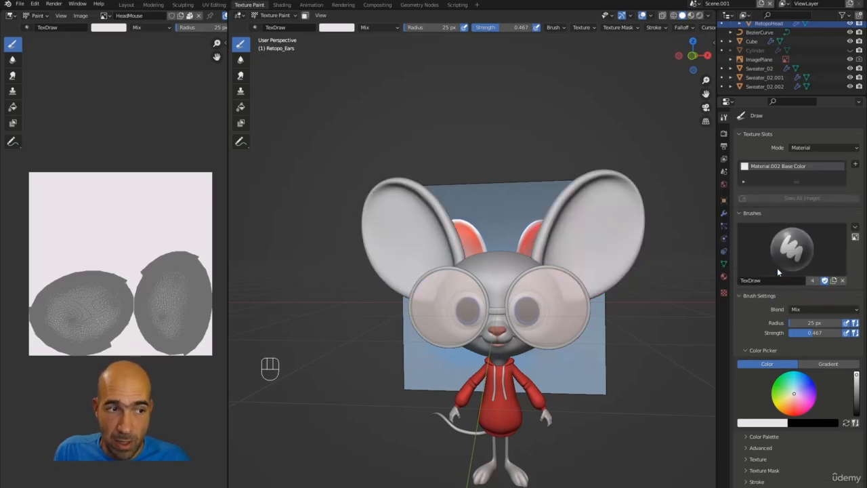
# Rename the Material.002 Base Color paint texture to 'Ears' and frame the mouse larger.
pyautogui.doubleClick(797, 170)
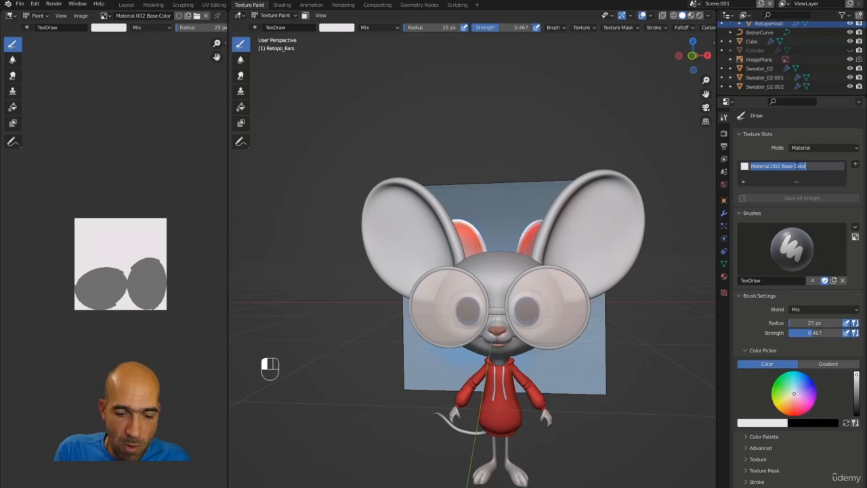
pyautogui.write('Ea')
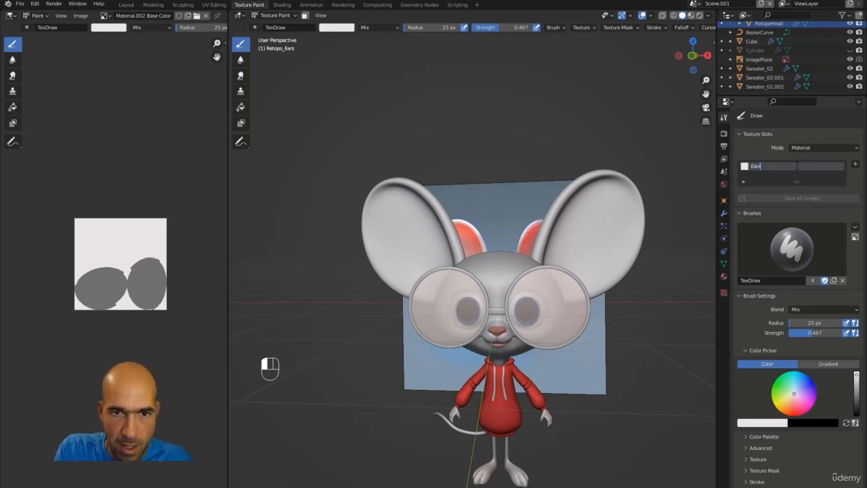
pyautogui.write('rs')
pyautogui.press('Return')
pyautogui.keyDown('ctrl'); pyautogui.keyDown('alt'); pyautogui.moveTo(670, 186); pyautogui.dragTo(537, 153, button='middle'); pyautogui.keyUp('alt'); pyautogui.keyUp('ctrl')
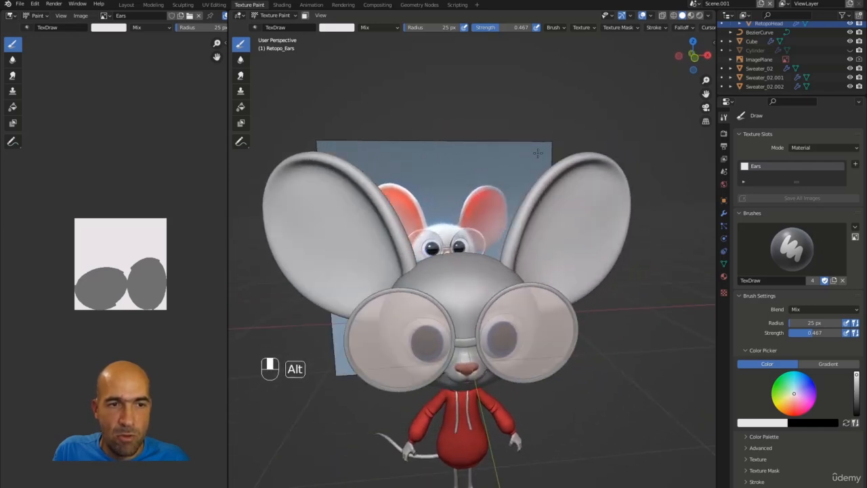
pyautogui.keyDown('alt'); pyautogui.keyDown('shift'); pyautogui.moveTo(613, 156); pyautogui.dragTo(527, 207, button='middle'); pyautogui.keyUp('shift'); pyautogui.keyUp('alt')
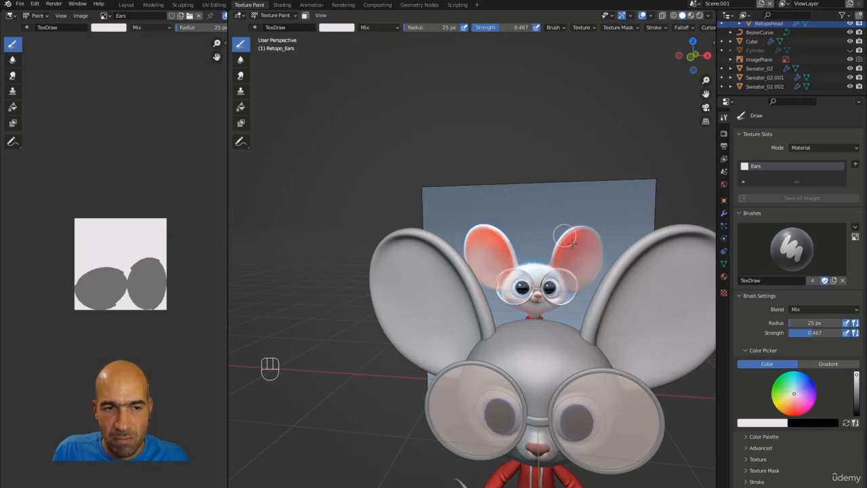
pyautogui.keyDown('alt'); pyautogui.moveTo(596, 217); pyautogui.dragTo(553, 315, button='middle'); pyautogui.keyUp('alt')
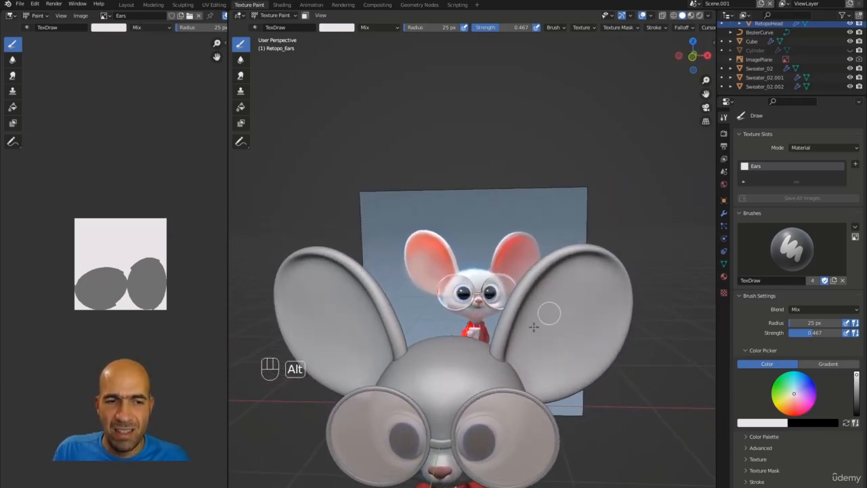
pyautogui.keyDown('alt'); pyautogui.moveTo(577, 163); pyautogui.dragTo(580, 185, button='middle'); pyautogui.keyUp('alt')
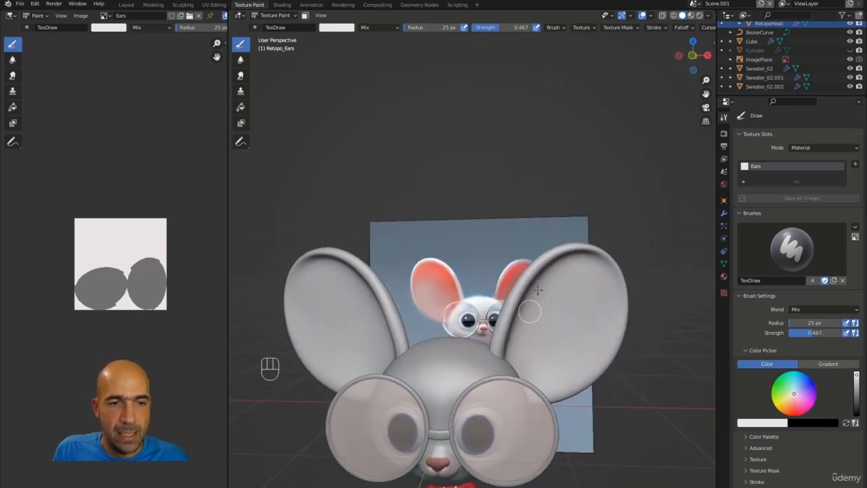
# Sample the salmon red from the reference mouse's ear and enlarge the brush.
pyautogui.keyDown('alt'); pyautogui.middleClick(520, 276); pyautogui.keyUp('alt')
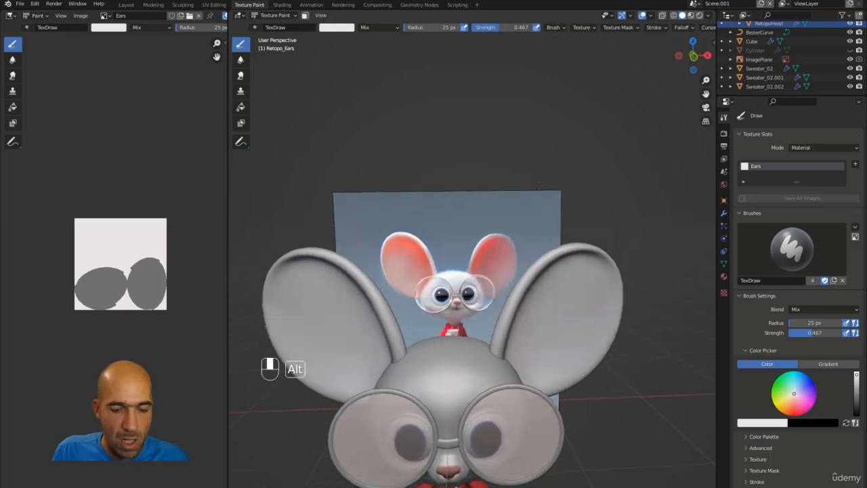
pyautogui.press('s')
pyautogui.moveTo(634, 241); pyautogui.dragTo(598, 208, button='middle')
pyautogui.press(']')
pyautogui.press(']')
pyautogui.press(']')
pyautogui.press(']')
pyautogui.press(']')
pyautogui.press(']')
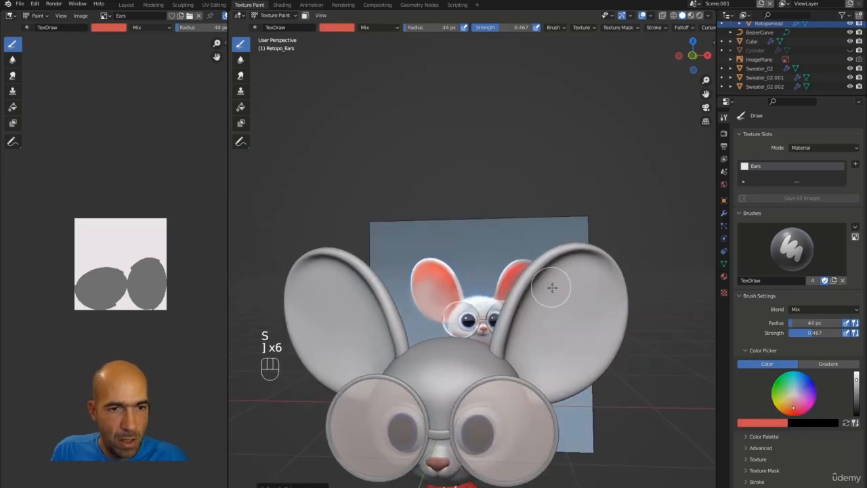
# Paint mirrored pinkish-red strokes down the inner faces of both ears.
pyautogui.moveTo(551, 287); pyautogui.dragTo(555, 284)
pyautogui.moveTo(521, 338); pyautogui.dragTo(557, 270)
pyautogui.moveTo(530, 305); pyautogui.dragTo(526, 317)
pyautogui.moveTo(527, 298); pyautogui.dragTo(589, 296, button='middle')
pyautogui.moveTo(359, 305)
pyautogui.mouseDown()
pyautogui.moveTo(336, 270)
pyautogui.moveTo(364, 300)
pyautogui.moveTo(383, 356)
pyautogui.mouseUp()
pyautogui.keyDown('ctrl'); pyautogui.moveTo(423, 218); pyautogui.dragTo(441, 197, button='middle'); pyautogui.keyUp('ctrl')
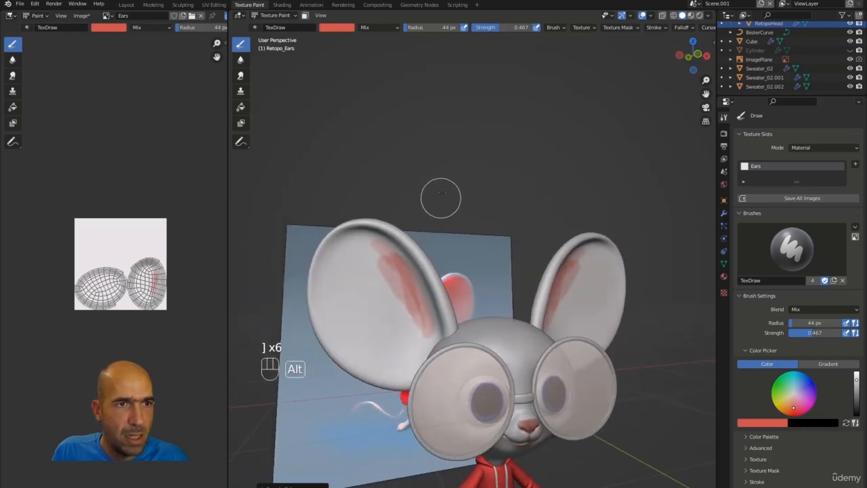
pyautogui.moveTo(366, 239)
pyautogui.mouseDown()
pyautogui.moveTo(396, 308)
pyautogui.moveTo(418, 328)
pyautogui.moveTo(416, 349)
pyautogui.moveTo(403, 328)
pyautogui.moveTo(373, 315)
pyautogui.moveTo(357, 284)
pyautogui.moveTo(365, 250)
pyautogui.moveTo(344, 240)
pyautogui.moveTo(403, 270)
pyautogui.moveTo(426, 334)
pyautogui.moveTo(402, 309)
pyautogui.moveTo(406, 318)
pyautogui.mouseUp()
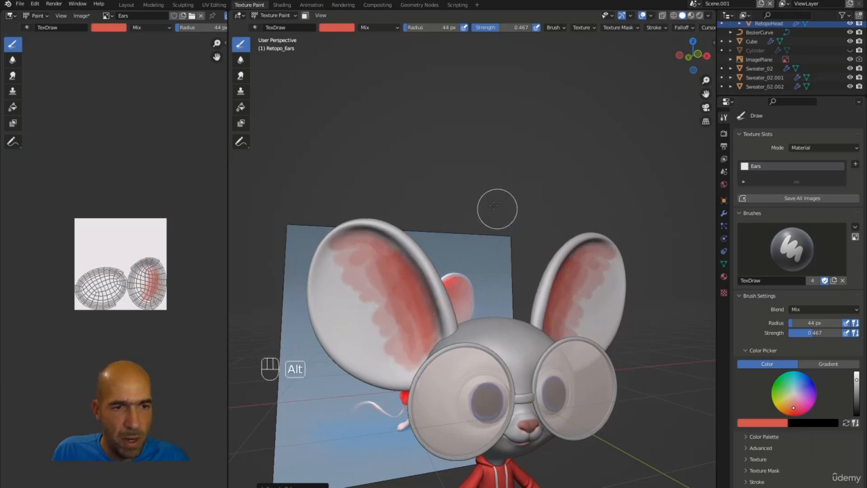
pyautogui.keyDown('alt'); pyautogui.moveTo(498, 204); pyautogui.dragTo(433, 193, button='middle'); pyautogui.keyUp('alt')
pyautogui.moveTo(342, 230)
pyautogui.mouseDown()
pyautogui.moveTo(358, 242)
pyautogui.moveTo(387, 354)
pyautogui.moveTo(403, 366)
pyautogui.mouseUp()
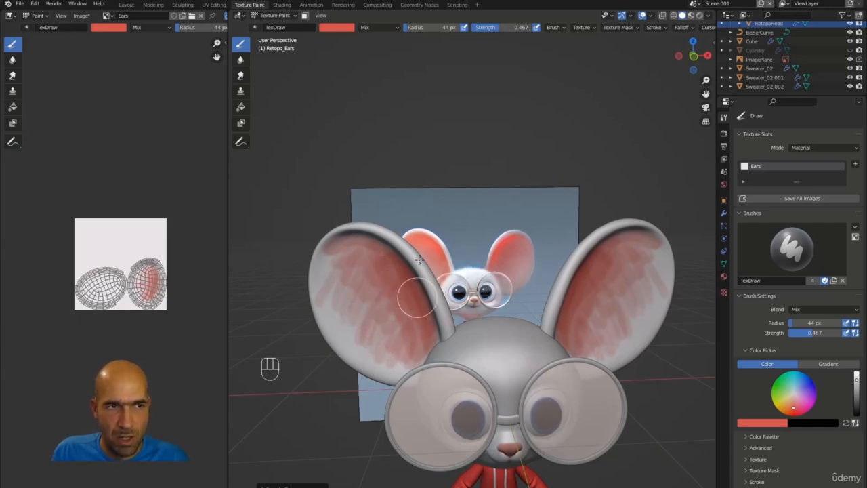
# Soften the red strokes on the left inner ear with the Soften brush (44 px, 0.467 strength).
pyautogui.click(241, 60)
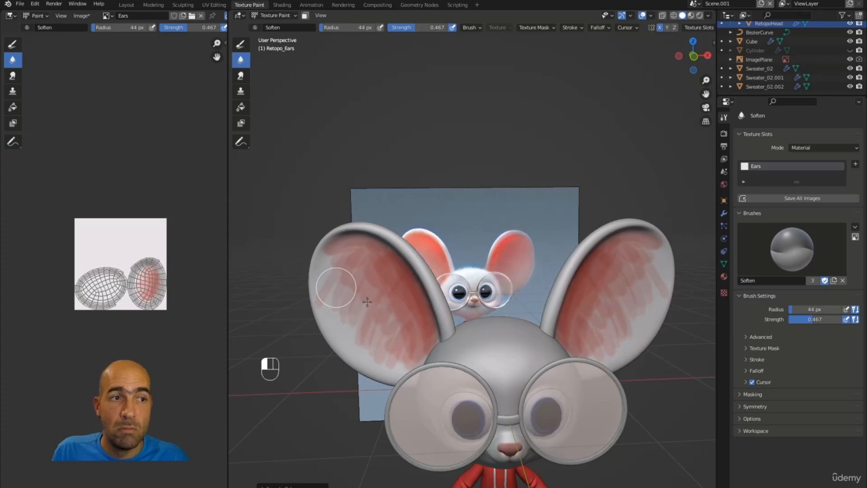
pyautogui.moveTo(367, 302)
pyautogui.mouseDown()
pyautogui.moveTo(329, 290)
pyautogui.moveTo(385, 336)
pyautogui.mouseUp()
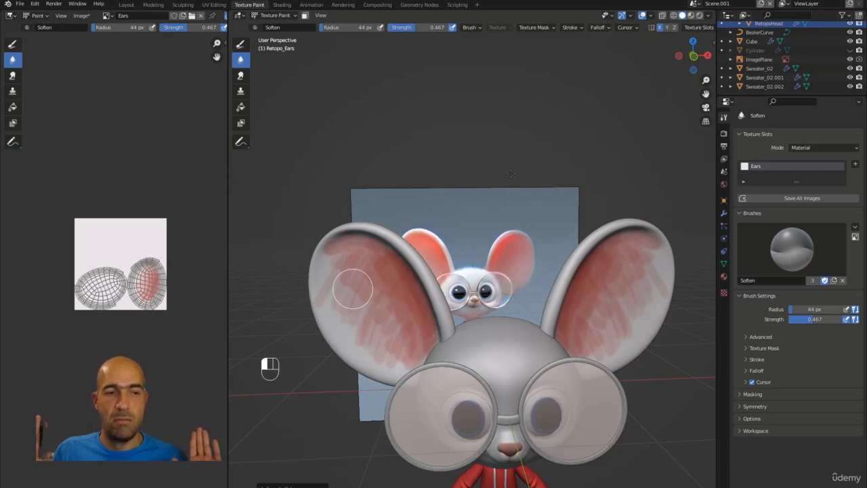
# With the Smear brush, blend the red paint over the upper part of the left ear.
pyautogui.click(241, 76)
pyautogui.moveTo(325, 293); pyautogui.dragTo(335, 250)
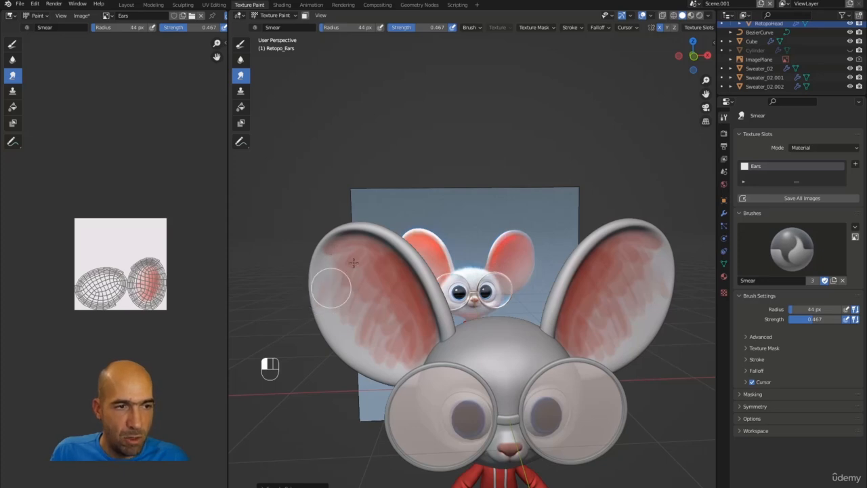
pyautogui.moveTo(331, 287); pyautogui.dragTo(338, 251)
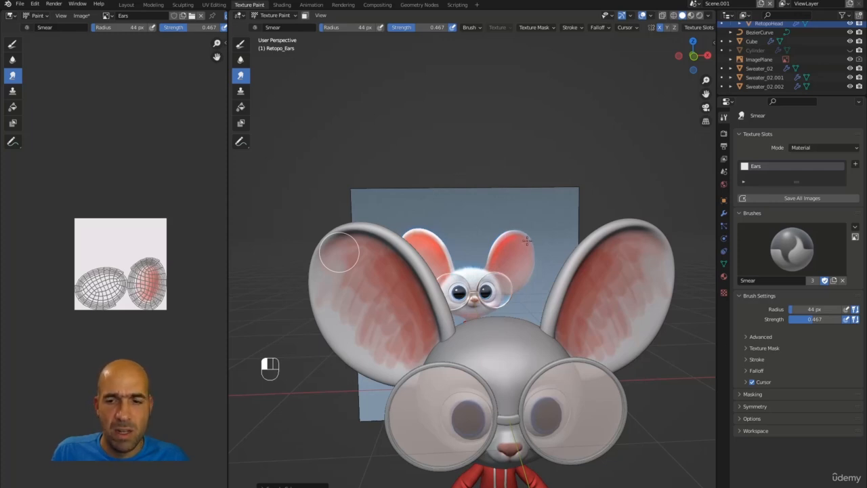
pyautogui.moveTo(338, 251); pyautogui.dragTo(355, 289)
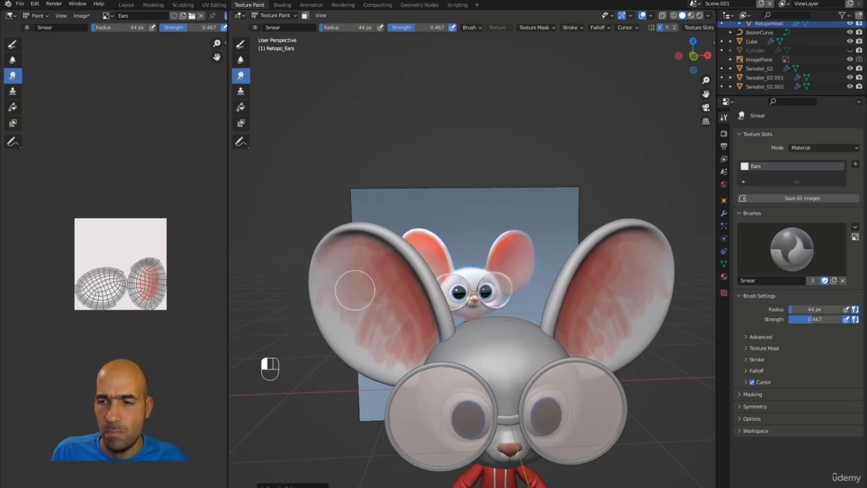
# Smear the red across the lower left ear so the separate strokes merge.
pyautogui.moveTo(354, 289); pyautogui.dragTo(407, 291, button='middle')
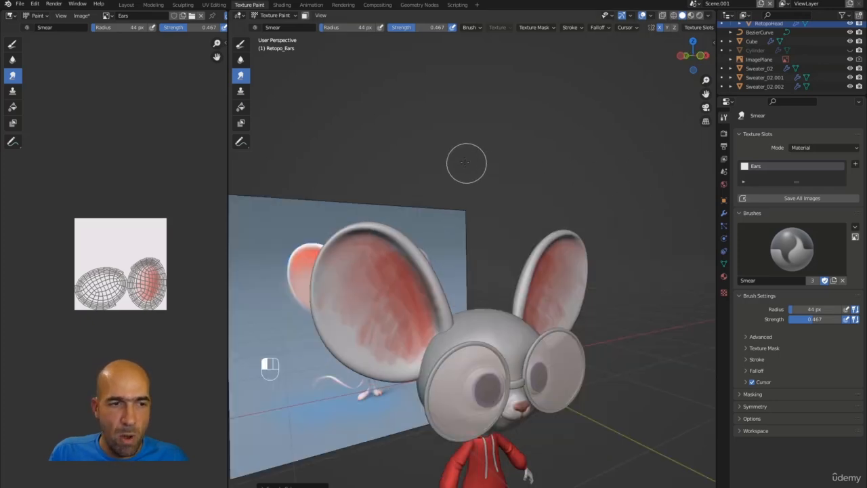
pyautogui.moveTo(465, 158)
pyautogui.keyDown('alt'); pyautogui.mouseDown()
pyautogui.moveTo(407, 163)
pyautogui.moveTo(470, 166)
pyautogui.mouseUp(); pyautogui.keyUp('alt')
pyautogui.moveTo(363, 275)
pyautogui.mouseDown()
pyautogui.moveTo(366, 298)
pyautogui.moveTo(419, 328)
pyautogui.moveTo(413, 347)
pyautogui.mouseUp()
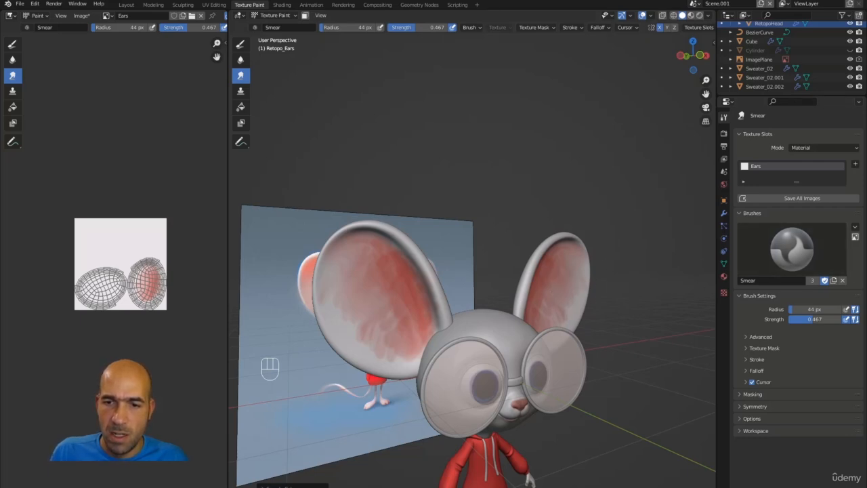
pyautogui.moveTo(394, 332)
pyautogui.mouseDown()
pyautogui.moveTo(390, 324)
pyautogui.moveTo(419, 345)
pyautogui.mouseUp()
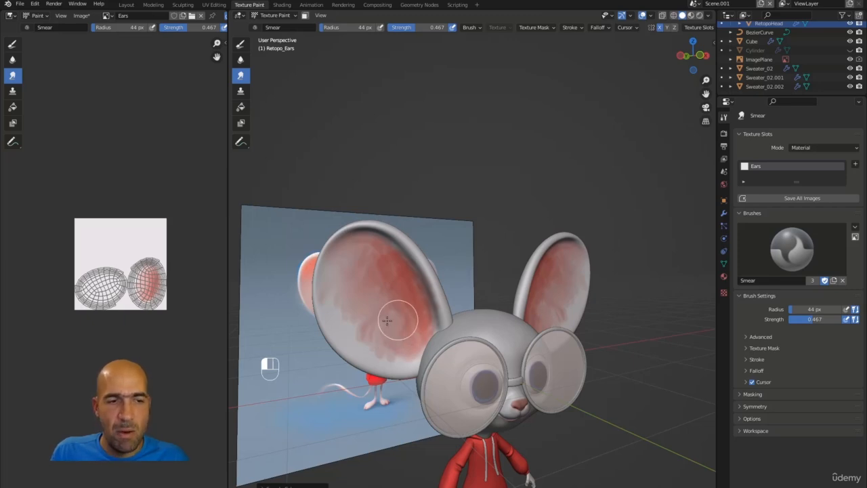
pyautogui.moveTo(388, 321); pyautogui.dragTo(376, 326)
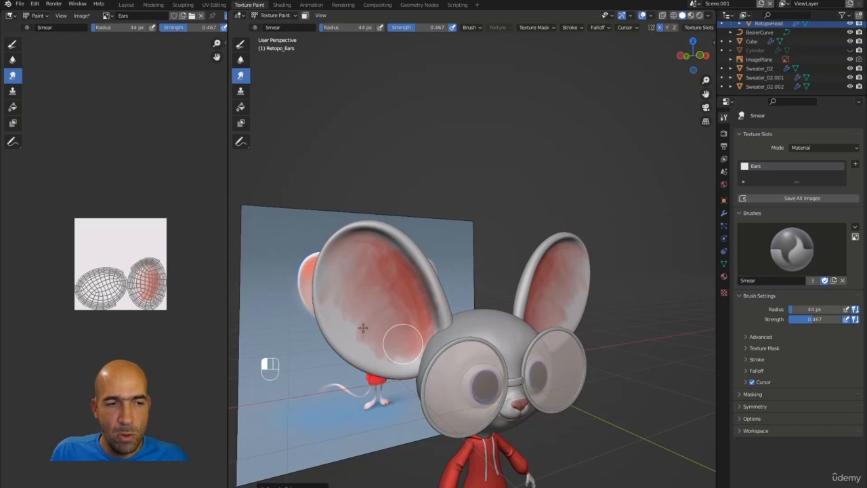
pyautogui.moveTo(393, 284)
pyautogui.mouseDown()
pyautogui.moveTo(355, 328)
pyautogui.moveTo(391, 353)
pyautogui.mouseUp()
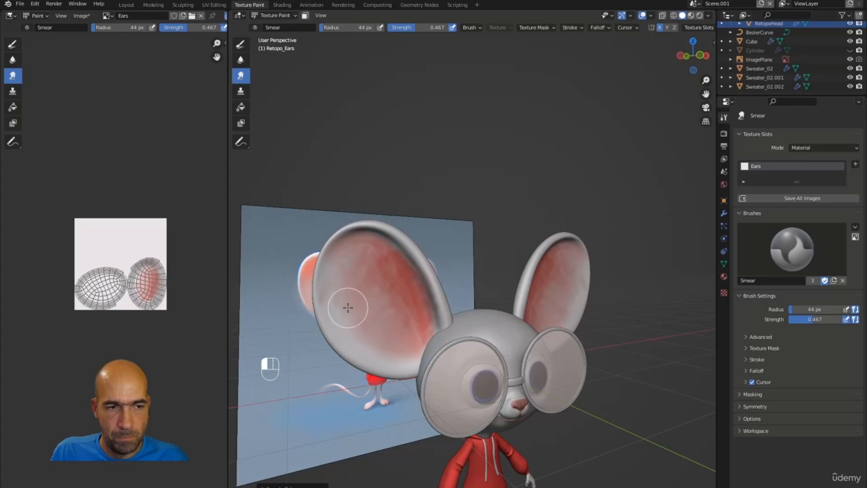
pyautogui.moveTo(347, 308)
pyautogui.mouseDown()
pyautogui.moveTo(348, 325)
pyautogui.moveTo(368, 349)
pyautogui.moveTo(391, 351)
pyautogui.moveTo(414, 318)
pyautogui.moveTo(404, 277)
pyautogui.moveTo(397, 257)
pyautogui.moveTo(356, 239)
pyautogui.moveTo(397, 271)
pyautogui.mouseUp()
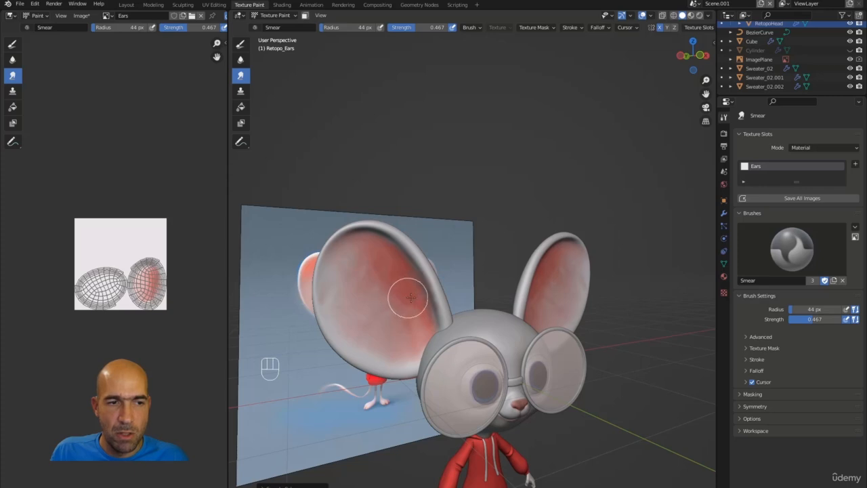
# Smear the red over the lower area and upper rim of the left ear into a softer gradient.
pyautogui.moveTo(407, 309)
pyautogui.mouseDown()
pyautogui.moveTo(422, 337)
pyautogui.moveTo(412, 349)
pyautogui.moveTo(395, 301)
pyautogui.moveTo(372, 274)
pyautogui.mouseUp()
pyautogui.moveTo(355, 242)
pyautogui.mouseDown()
pyautogui.moveTo(339, 256)
pyautogui.moveTo(423, 354)
pyautogui.moveTo(420, 323)
pyautogui.moveTo(440, 315)
pyautogui.moveTo(437, 298)
pyautogui.moveTo(414, 254)
pyautogui.moveTo(397, 252)
pyautogui.mouseUp()
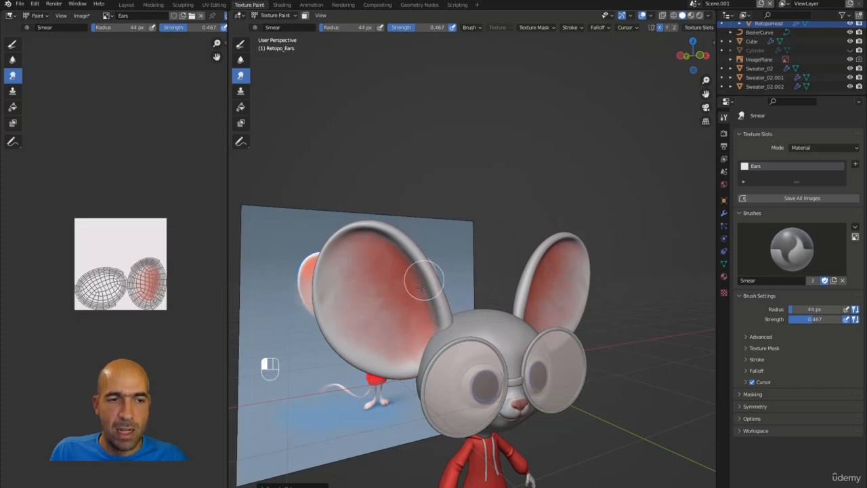
pyautogui.moveTo(422, 296)
pyautogui.mouseDown()
pyautogui.moveTo(427, 320)
pyautogui.moveTo(409, 281)
pyautogui.mouseUp()
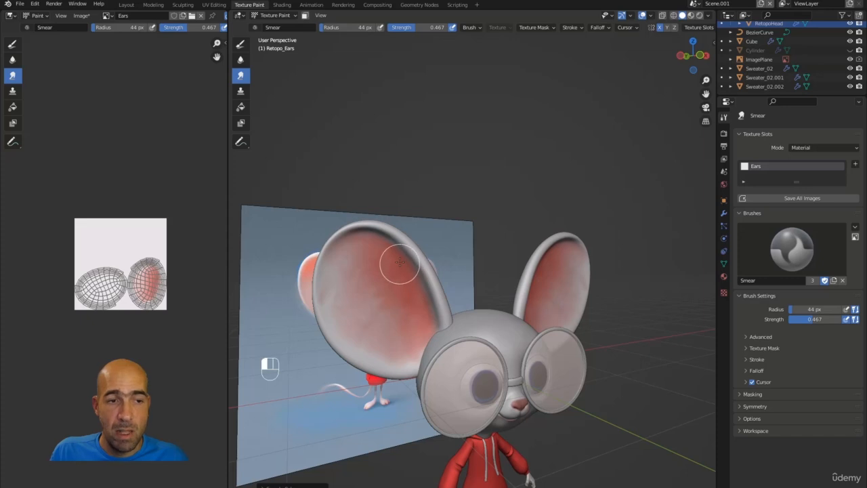
pyautogui.moveTo(386, 247)
pyautogui.mouseDown()
pyautogui.moveTo(364, 244)
pyautogui.moveTo(329, 300)
pyautogui.moveTo(330, 311)
pyautogui.moveTo(333, 290)
pyautogui.moveTo(345, 311)
pyautogui.moveTo(331, 300)
pyautogui.moveTo(333, 286)
pyautogui.moveTo(350, 262)
pyautogui.moveTo(384, 306)
pyautogui.moveTo(377, 316)
pyautogui.moveTo(384, 321)
pyautogui.mouseUp()
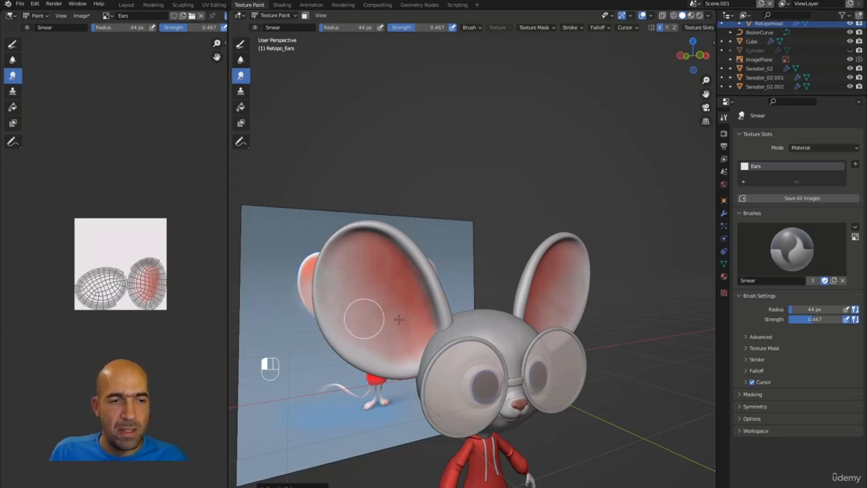
pyautogui.keyDown('alt'); pyautogui.moveTo(458, 201); pyautogui.dragTo(391, 320); pyautogui.keyUp('alt')
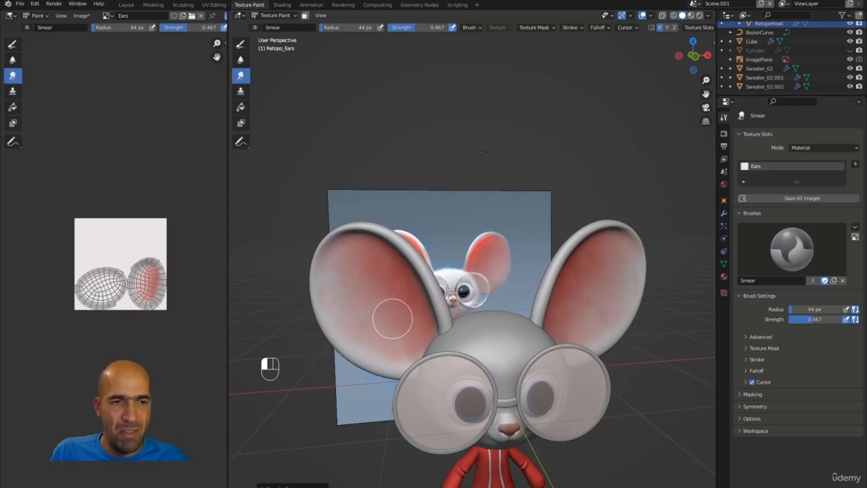
# Smear the red further along the left ear's inner edge, upper-left and lower areas.
pyautogui.keyDown('alt'); pyautogui.moveTo(490, 155); pyautogui.dragTo(426, 197); pyautogui.keyUp('alt')
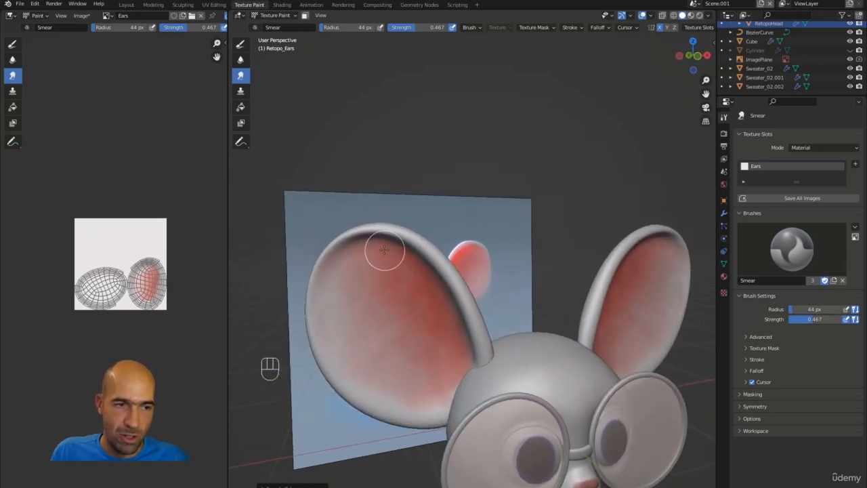
pyautogui.moveTo(355, 256)
pyautogui.mouseDown()
pyautogui.moveTo(329, 285)
pyautogui.moveTo(344, 277)
pyautogui.moveTo(341, 289)
pyautogui.moveTo(328, 284)
pyautogui.moveTo(332, 271)
pyautogui.moveTo(341, 350)
pyautogui.moveTo(359, 362)
pyautogui.moveTo(358, 379)
pyautogui.moveTo(378, 395)
pyautogui.moveTo(422, 403)
pyautogui.moveTo(451, 398)
pyautogui.moveTo(449, 377)
pyautogui.moveTo(445, 397)
pyautogui.moveTo(452, 396)
pyautogui.mouseUp()
pyautogui.moveTo(377, 251)
pyautogui.mouseDown()
pyautogui.moveTo(339, 271)
pyautogui.moveTo(339, 341)
pyautogui.moveTo(344, 322)
pyautogui.mouseUp()
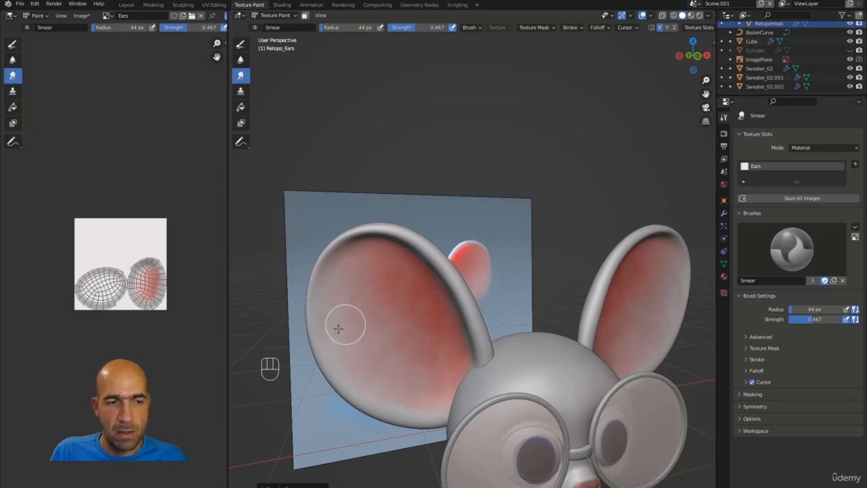
pyautogui.moveTo(363, 369); pyautogui.dragTo(400, 405)
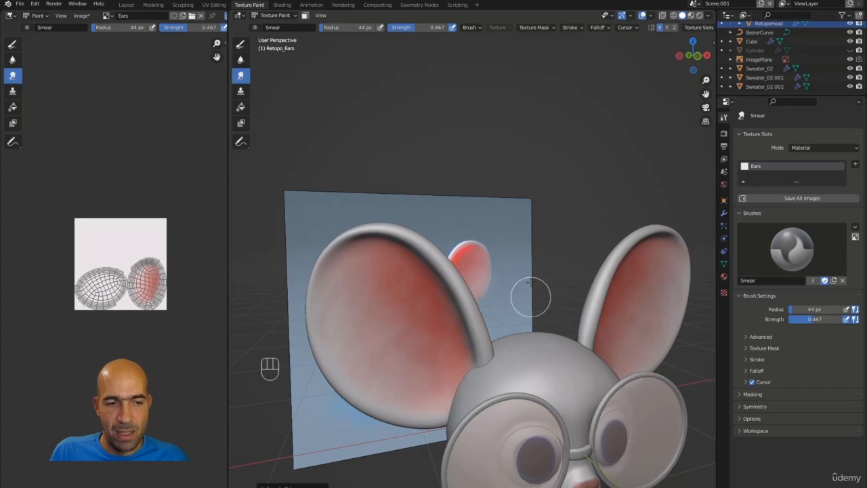
pyautogui.keyDown('ctrl'); pyautogui.keyDown('alt'); pyautogui.moveTo(530, 223); pyautogui.dragTo(410, 305, button='middle'); pyautogui.keyUp('alt'); pyautogui.keyUp('ctrl')
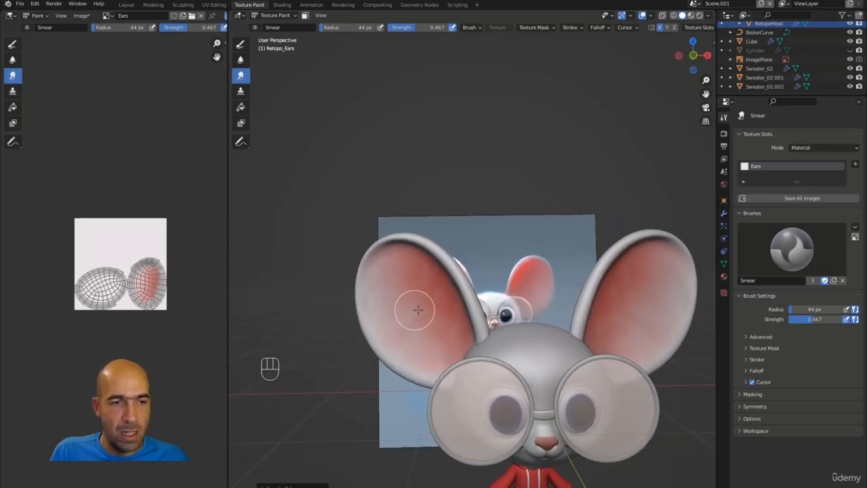
pyautogui.moveTo(425, 294)
pyautogui.mouseDown()
pyautogui.moveTo(434, 277)
pyautogui.moveTo(421, 268)
pyautogui.moveTo(457, 327)
pyautogui.mouseUp()
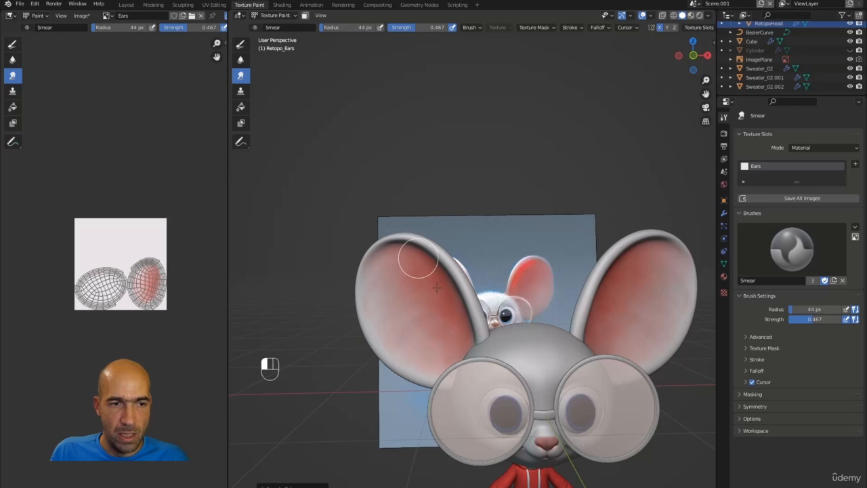
pyautogui.moveTo(418, 258)
pyautogui.mouseDown()
pyautogui.moveTo(463, 336)
pyautogui.moveTo(449, 322)
pyautogui.moveTo(456, 329)
pyautogui.mouseUp()
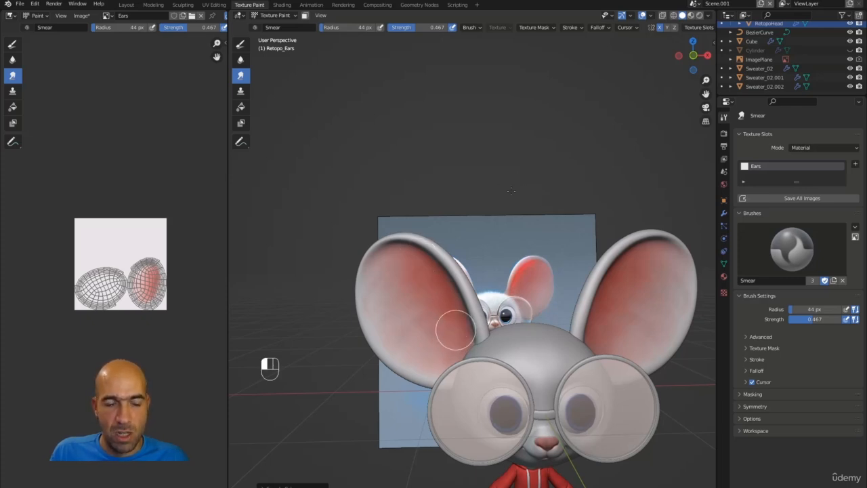
pyautogui.moveTo(511, 192)
pyautogui.mouseDown(button='middle')
pyautogui.moveTo(490, 232)
pyautogui.moveTo(514, 197)
pyautogui.mouseUp(button='middle')
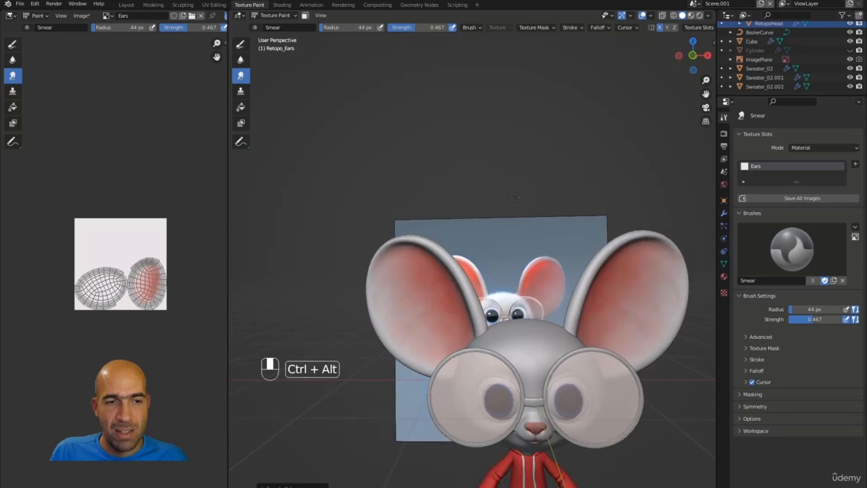
pyautogui.keyDown('ctrl'); pyautogui.keyDown('alt'); pyautogui.moveTo(515, 196); pyautogui.dragTo(402, 331); pyautogui.keyUp('alt'); pyautogui.keyUp('ctrl')
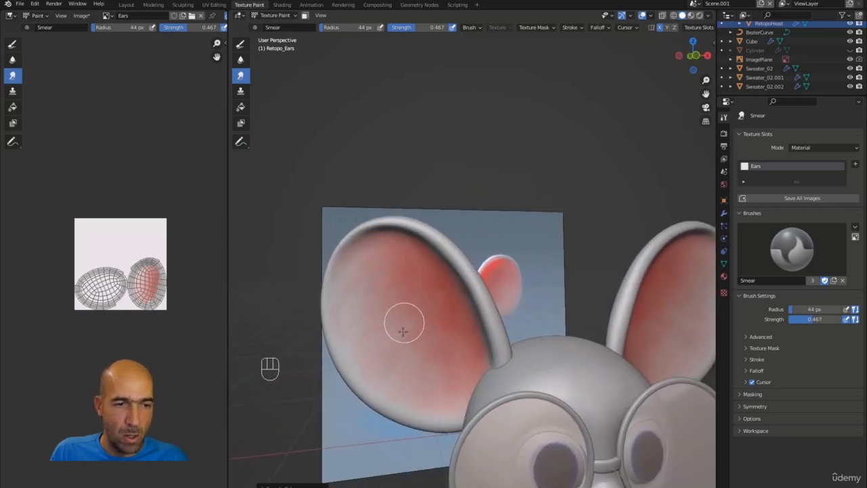
# Switch to the Draw brush, sample pale pink from the ear and paint its top inner rim.
pyautogui.press('s')
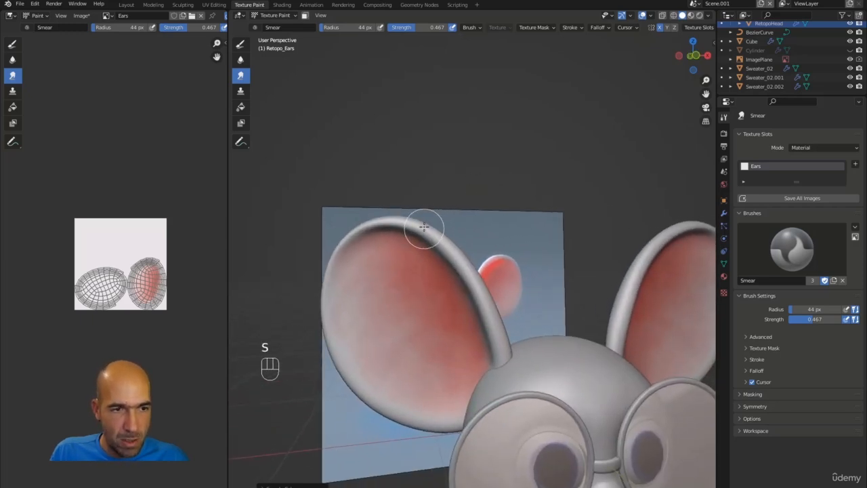
pyautogui.click(241, 45)
pyautogui.press('s')
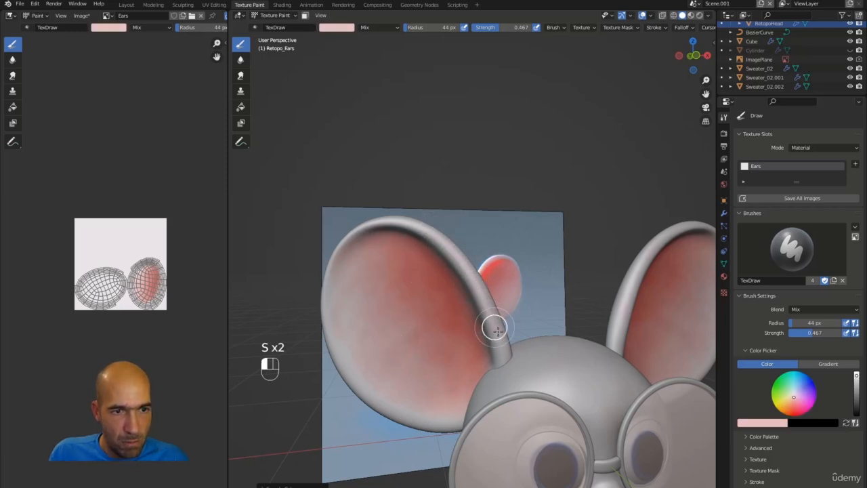
pyautogui.moveTo(419, 229); pyautogui.dragTo(399, 224)
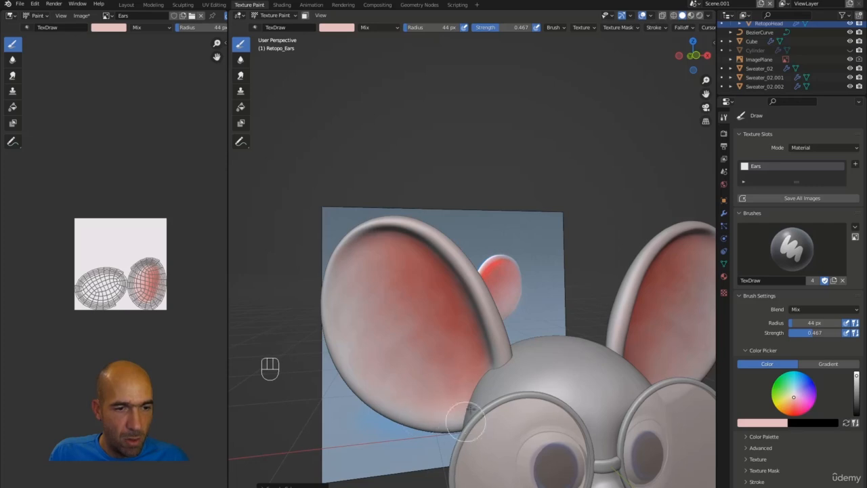
pyautogui.keyDown('alt'); pyautogui.moveTo(560, 194); pyautogui.dragTo(514, 252, button='middle'); pyautogui.keyUp('alt')
pyautogui.keyDown('ctrl'); pyautogui.keyDown('alt'); pyautogui.moveTo(515, 252); pyautogui.dragTo(493, 265, button='middle'); pyautogui.keyUp('alt'); pyautogui.keyUp('ctrl')
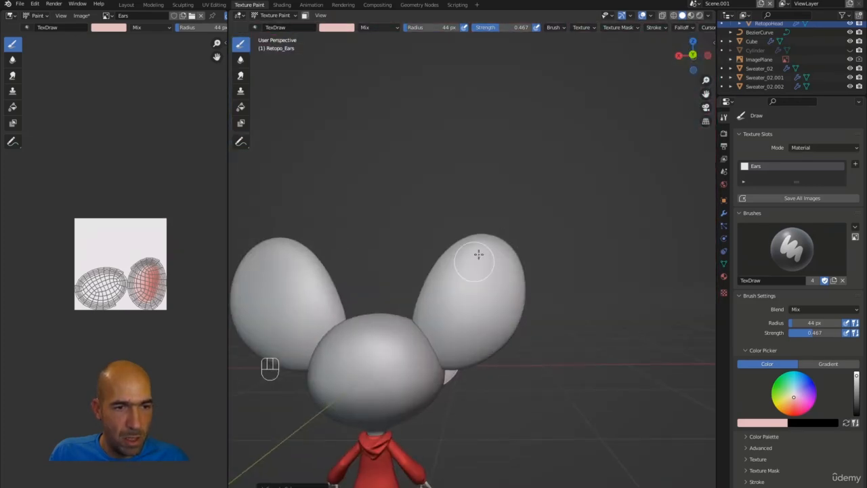
# Add a touch more pink to the right ear's back, then smear it softly into the white.
pyautogui.moveTo(478, 254)
pyautogui.mouseDown()
pyautogui.moveTo(494, 256)
pyautogui.moveTo(489, 285)
pyautogui.moveTo(447, 350)
pyautogui.moveTo(451, 362)
pyautogui.moveTo(503, 300)
pyautogui.moveTo(503, 314)
pyautogui.moveTo(428, 345)
pyautogui.moveTo(437, 326)
pyautogui.mouseUp()
pyautogui.moveTo(479, 261)
pyautogui.mouseDown()
pyautogui.moveTo(507, 275)
pyautogui.moveTo(470, 273)
pyautogui.mouseUp()
pyautogui.click(241, 74)
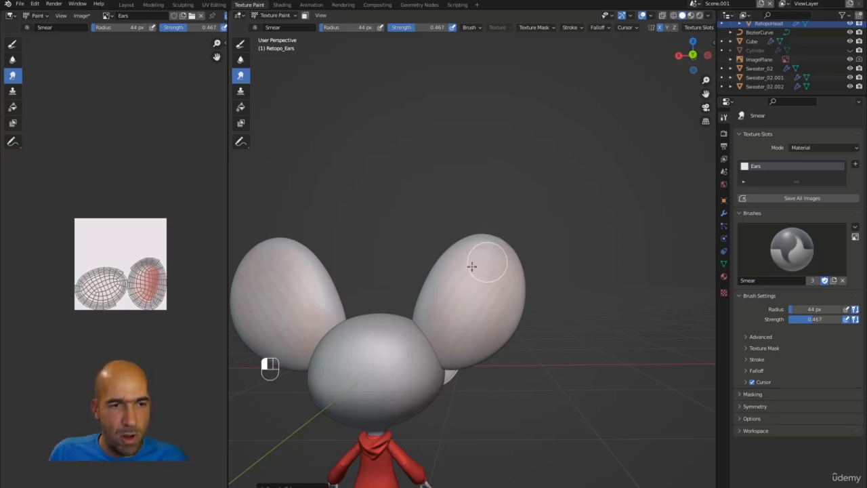
pyautogui.moveTo(472, 266); pyautogui.dragTo(470, 278)
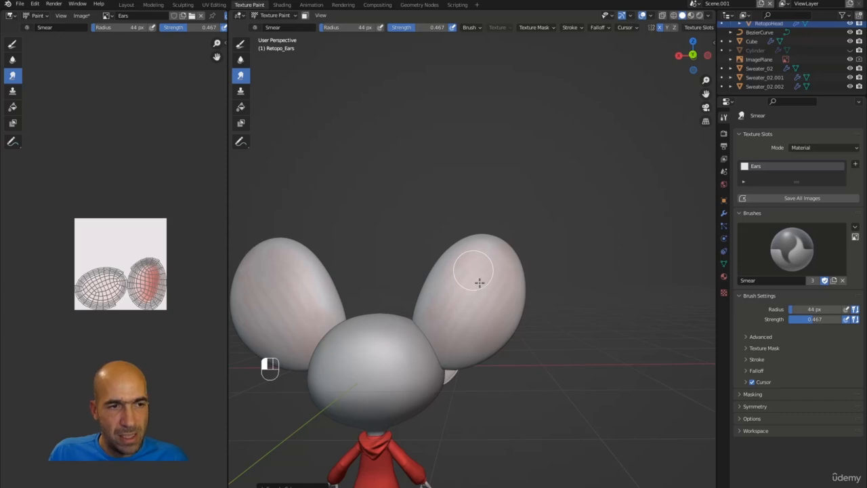
pyautogui.moveTo(488, 285)
pyautogui.mouseDown()
pyautogui.moveTo(497, 286)
pyautogui.moveTo(467, 311)
pyautogui.moveTo(461, 342)
pyautogui.mouseUp()
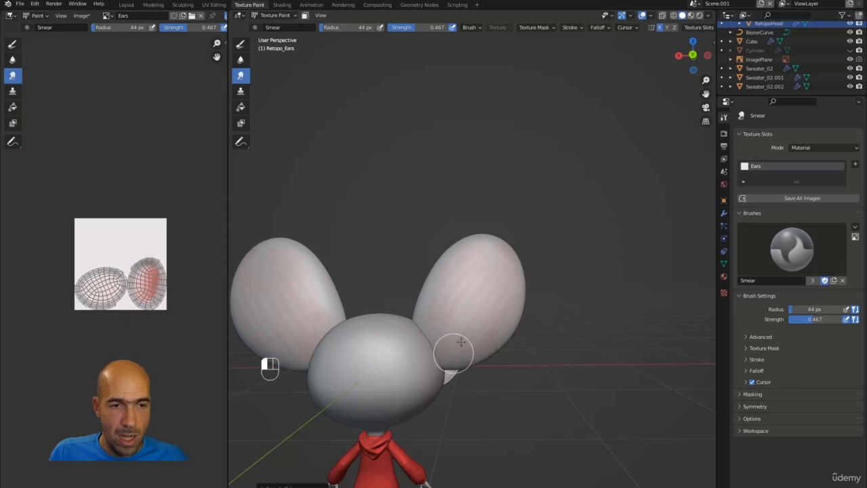
pyautogui.moveTo(475, 306)
pyautogui.mouseDown()
pyautogui.moveTo(487, 285)
pyautogui.moveTo(460, 292)
pyautogui.mouseUp()
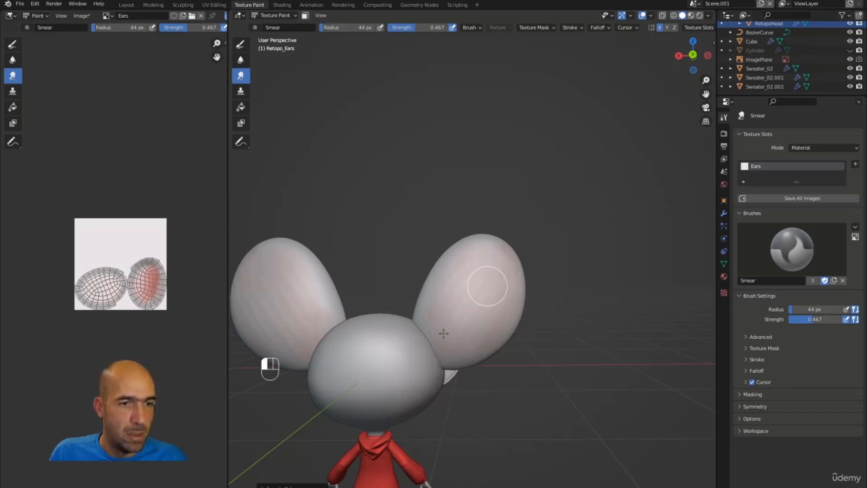
pyautogui.moveTo(522, 278); pyautogui.dragTo(466, 272)
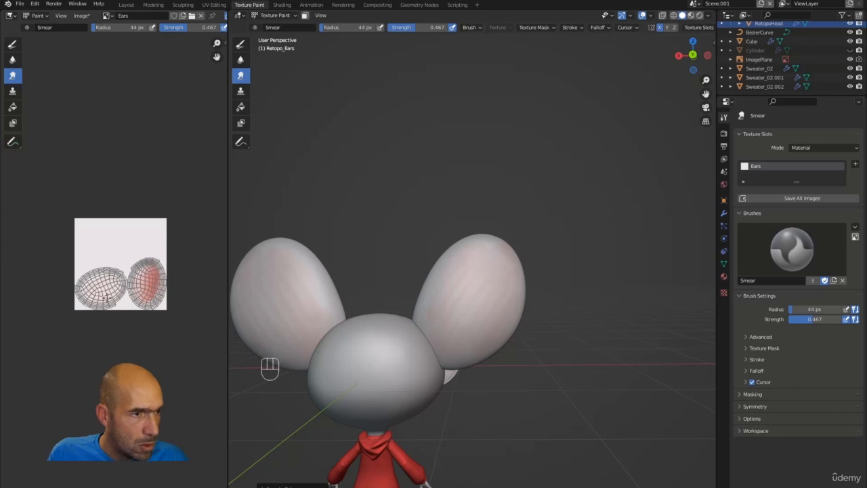
# Smear the pink on the ear UV texture, then drop all Retopo_Ears Multires levels to 0.
pyautogui.scroll(4, 119, 261)
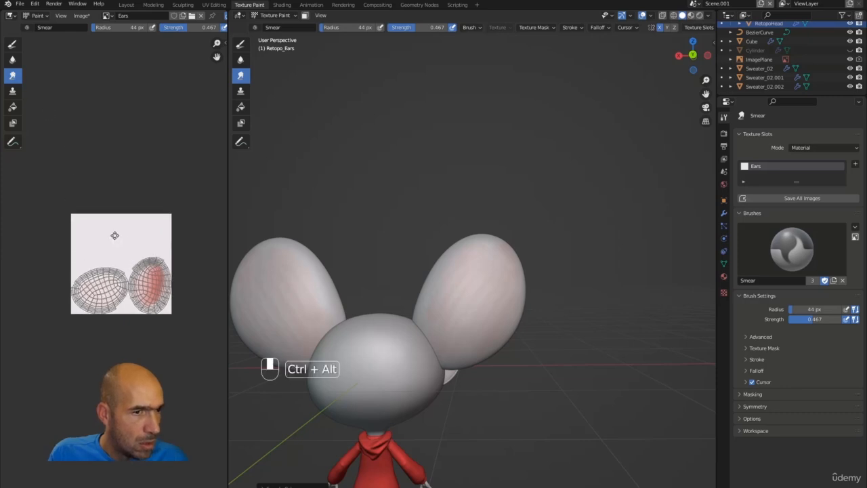
pyautogui.moveTo(104, 312)
pyautogui.mouseDown()
pyautogui.moveTo(92, 303)
pyautogui.moveTo(132, 311)
pyautogui.moveTo(101, 326)
pyautogui.mouseUp()
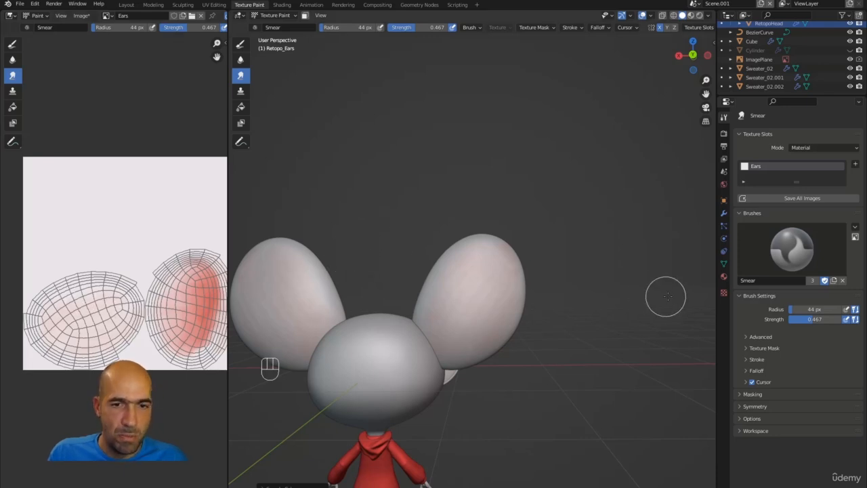
pyautogui.click(723, 214)
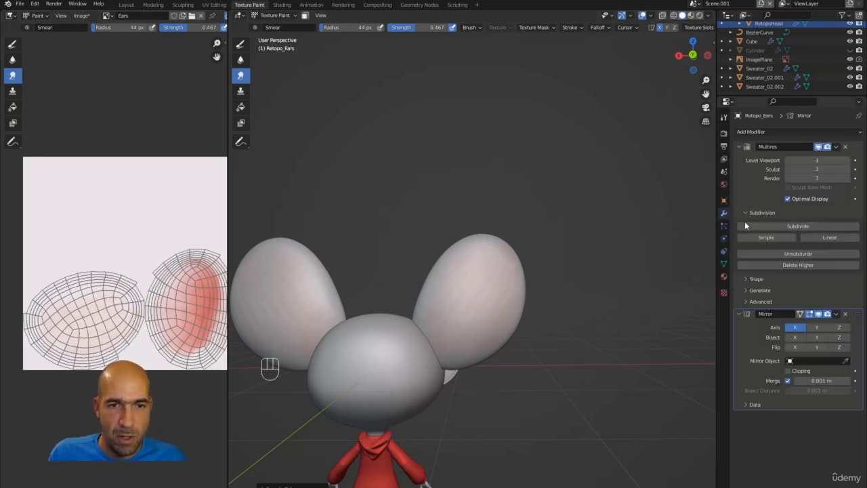
pyautogui.click(788, 170)
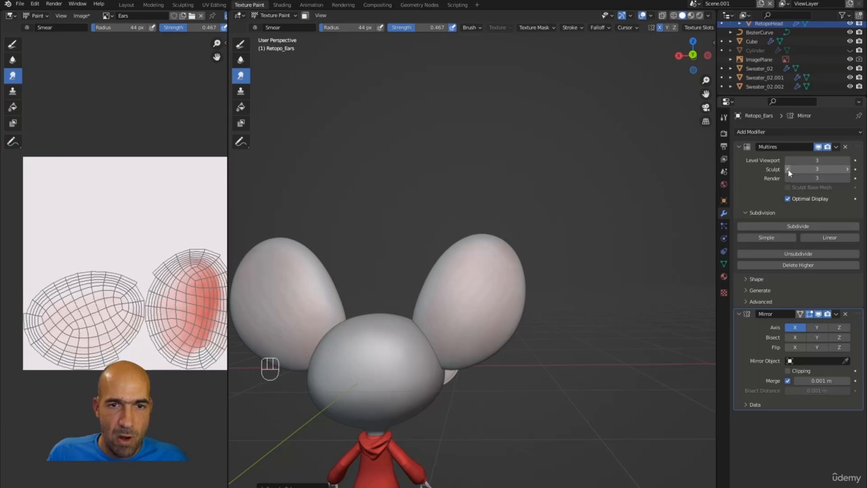
pyautogui.click(787, 174)
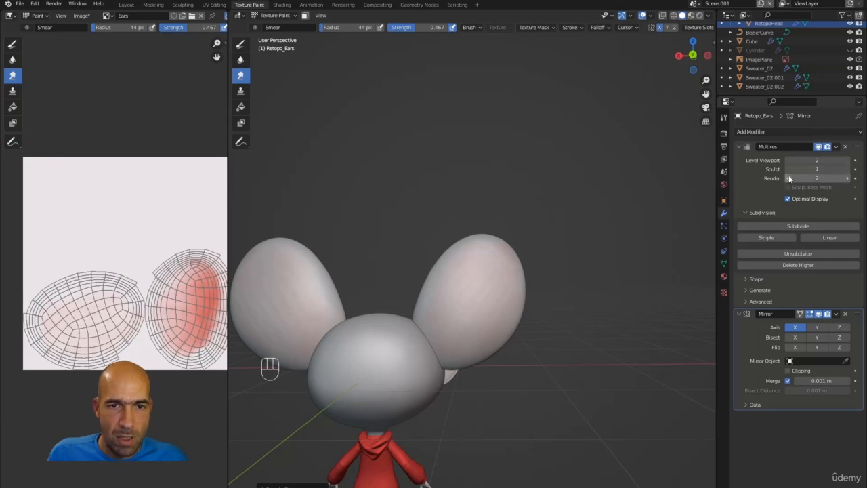
pyautogui.click(788, 174)
pyautogui.click(788, 161)
pyautogui.click(788, 161)
pyautogui.click(784, 178)
pyautogui.click(787, 161)
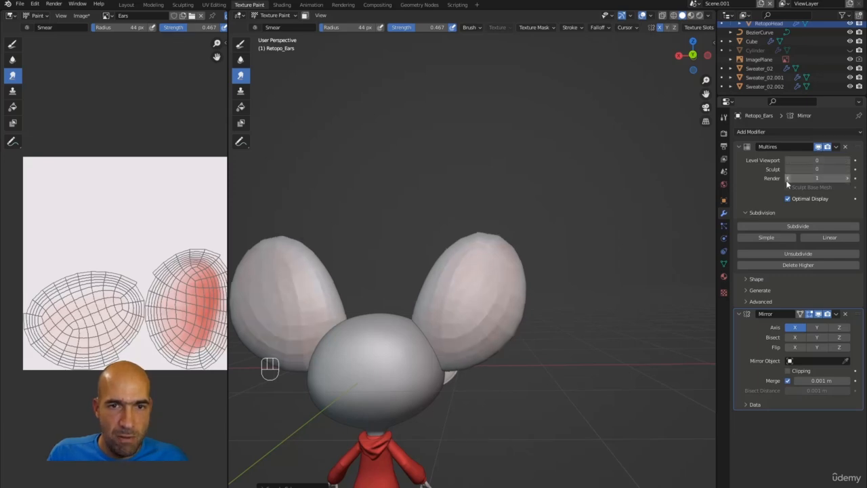
pyautogui.click(786, 178)
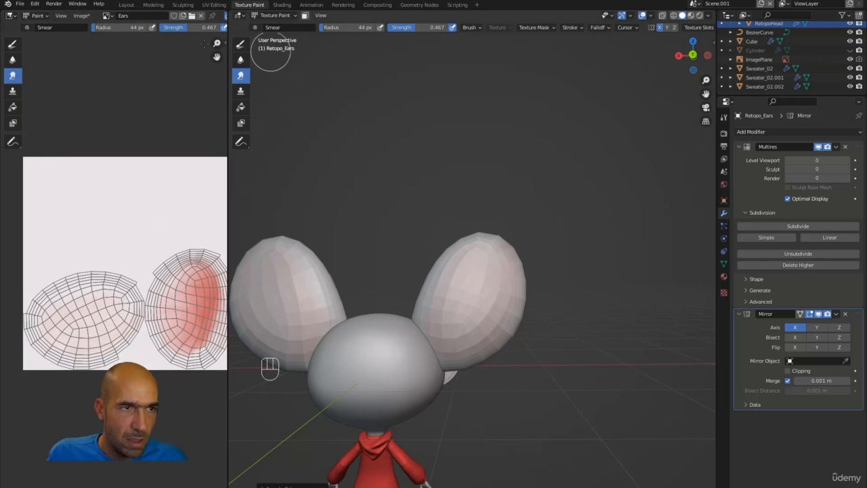
# Soften the red patch on the ear texture and exit local view to show the whole mouse.
pyautogui.click(12, 60)
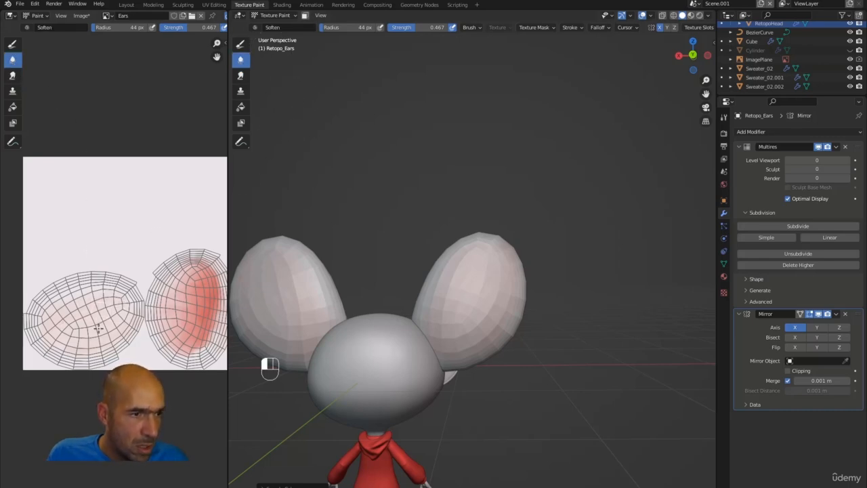
pyautogui.moveTo(193, 295); pyautogui.dragTo(184, 314)
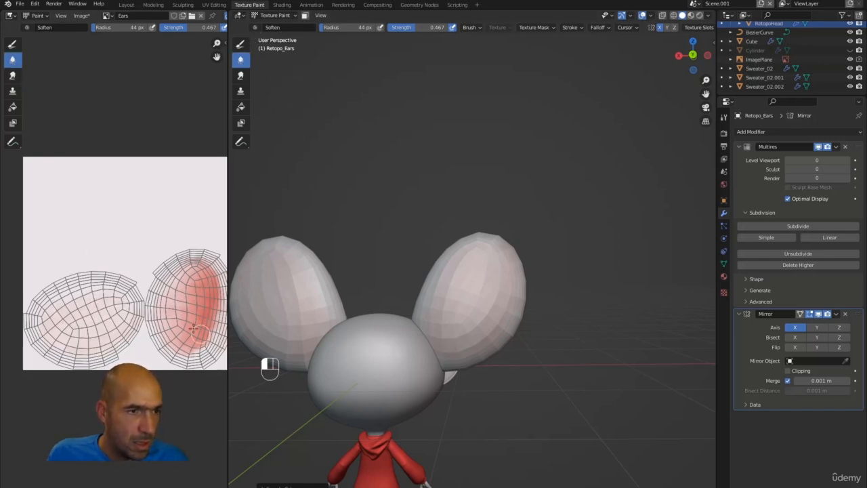
pyautogui.press('KP_Divide')
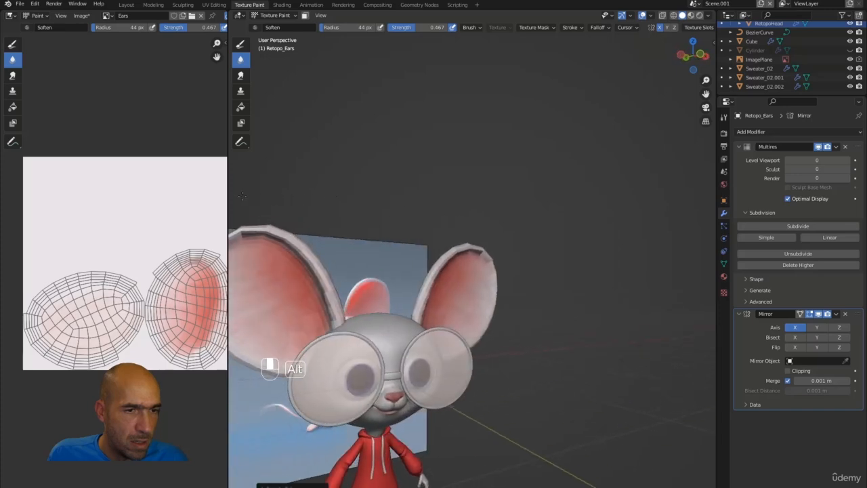
# Raise the ears' Multires viewport, sculpt and render levels to 3, viewing the mouse front-on.
pyautogui.click(847, 163)
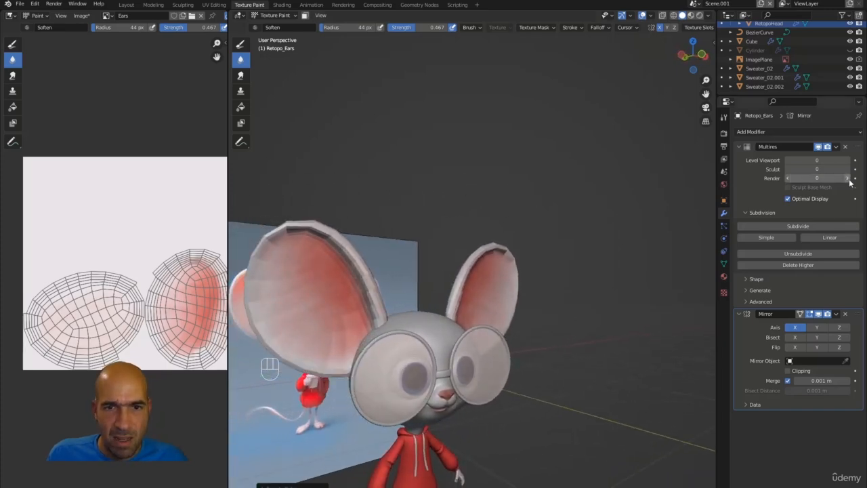
pyautogui.click(848, 163)
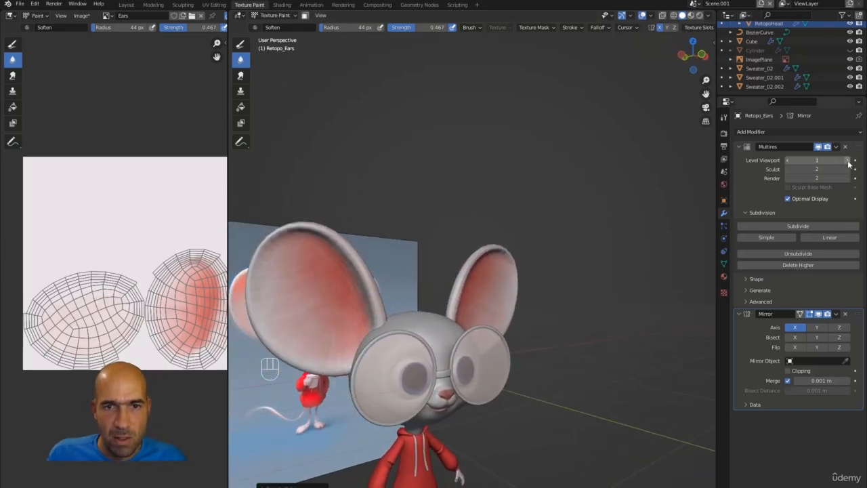
pyautogui.click(846, 161)
pyautogui.click(850, 170)
pyautogui.click(850, 169)
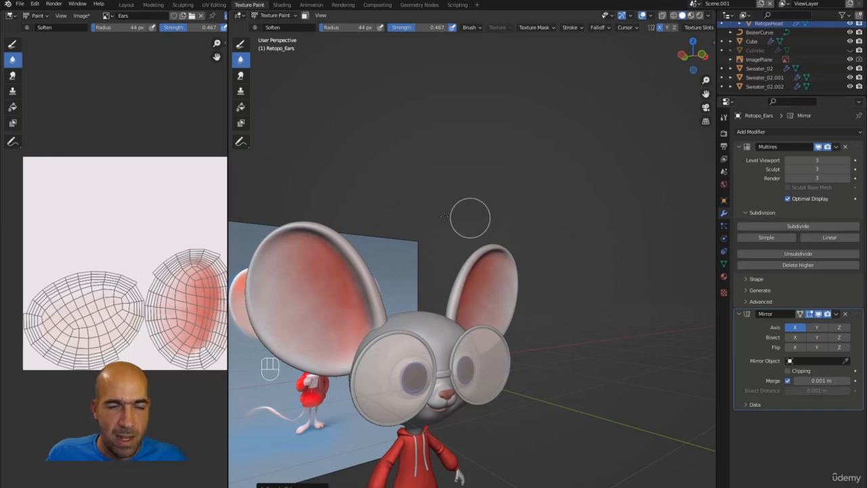
pyautogui.moveTo(416, 228); pyautogui.dragTo(373, 232, button='middle')
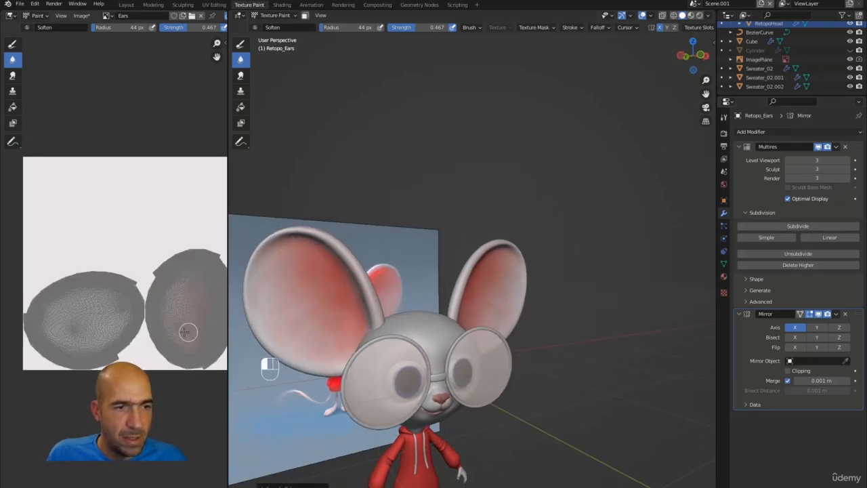
pyautogui.keyDown('alt'); pyautogui.moveTo(401, 194); pyautogui.dragTo(412, 219, button='middle'); pyautogui.keyUp('alt')
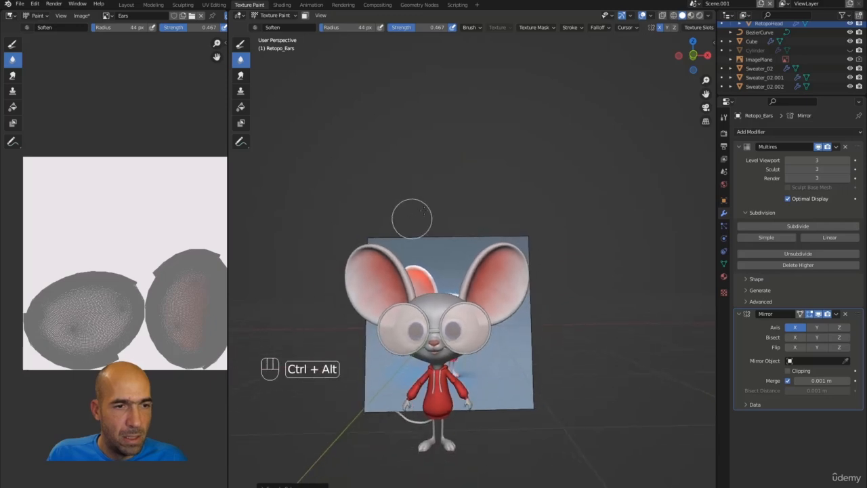
pyautogui.keyDown('alt'); pyautogui.moveTo(540, 216); pyautogui.dragTo(519, 184, button='middle'); pyautogui.keyUp('alt')
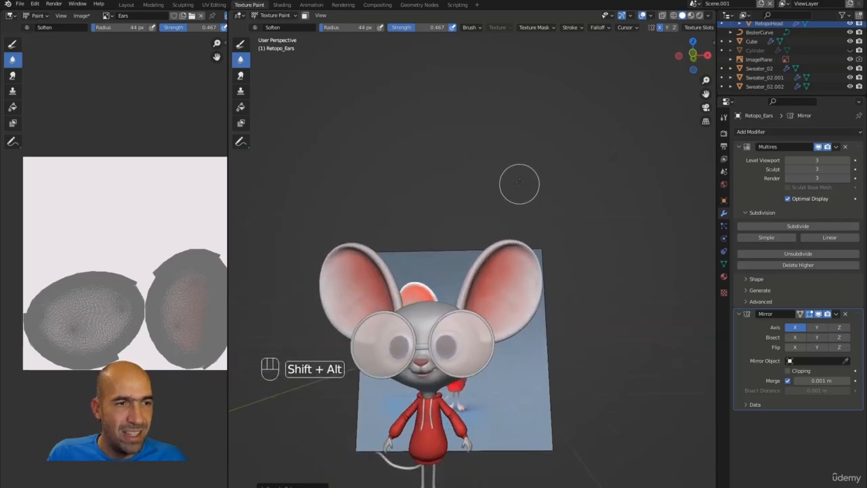
# With the Smear brush, set the ears' Multires viewport and sculpt levels to 1 and render to 0.
pyautogui.click(241, 76)
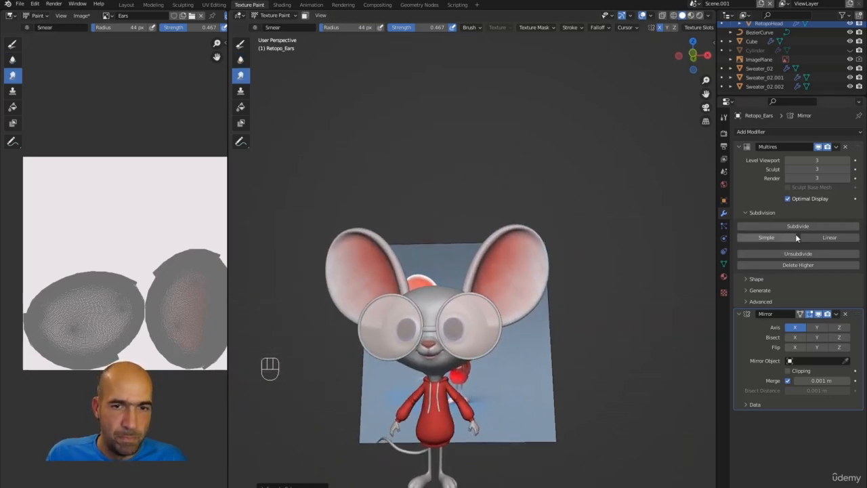
pyautogui.click(786, 168)
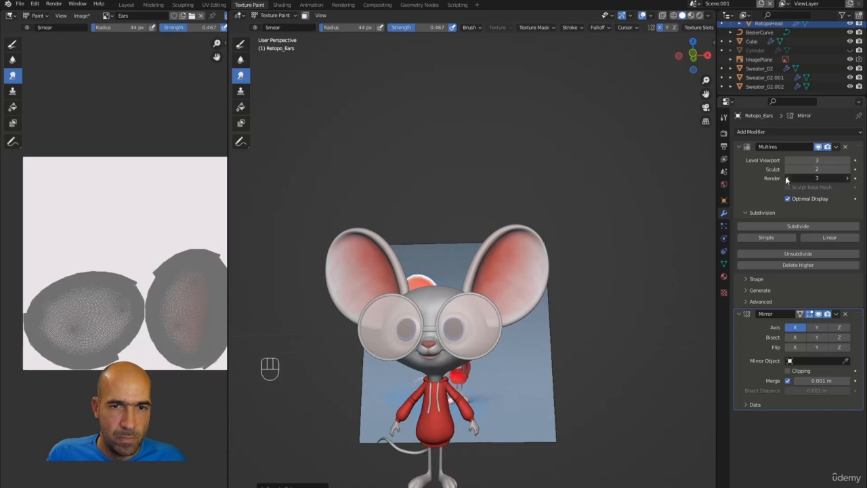
pyautogui.moveTo(787, 178)
pyautogui.mouseDown()
pyautogui.moveTo(786, 160)
pyautogui.moveTo(758, 160)
pyautogui.mouseUp()
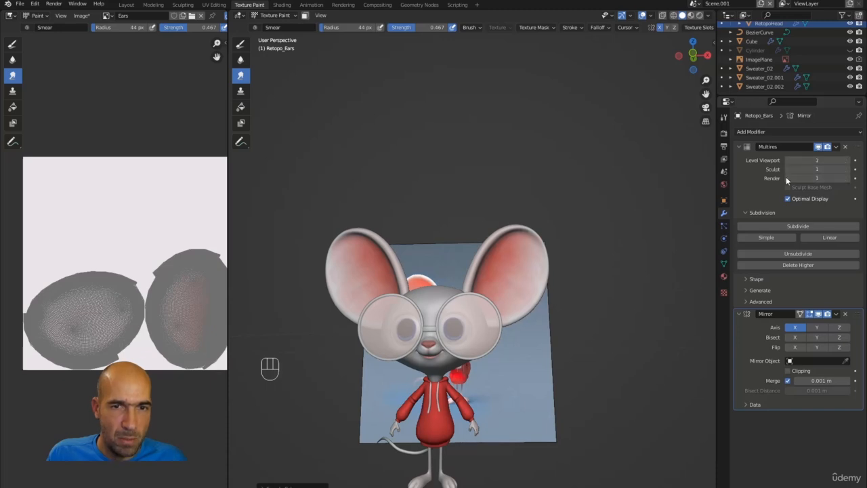
pyautogui.click(787, 180)
# Smear the red on the ear texture island and blend the pink at the right ear's top.
pyautogui.keyDown('ctrl'); pyautogui.keyDown('alt'); pyautogui.moveTo(174, 333); pyautogui.dragTo(169, 285); pyautogui.keyUp('alt'); pyautogui.keyUp('ctrl')
pyautogui.moveTo(165, 253)
pyautogui.keyDown('alt'); pyautogui.keyDown('shift'); pyautogui.mouseDown()
pyautogui.moveTo(141, 246)
pyautogui.moveTo(140, 198)
pyautogui.mouseUp(); pyautogui.keyUp('shift'); pyautogui.keyUp('alt')
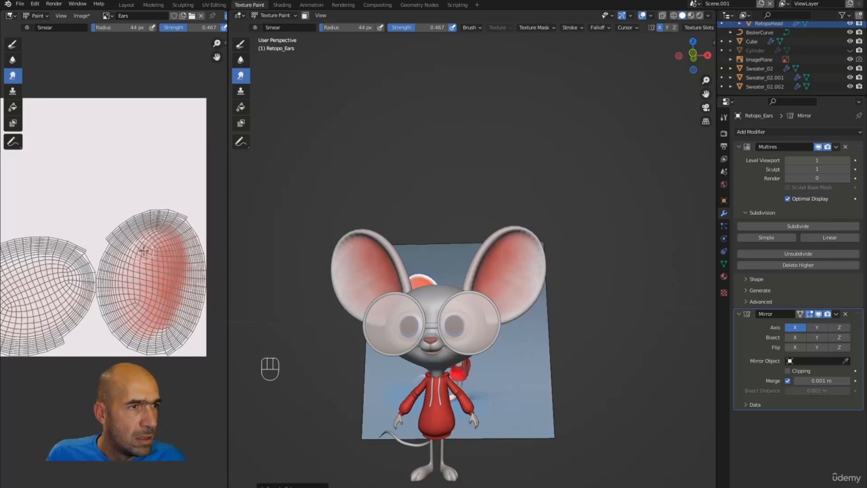
pyautogui.moveTo(154, 252)
pyautogui.mouseDown()
pyautogui.moveTo(169, 264)
pyautogui.moveTo(149, 250)
pyautogui.moveTo(137, 298)
pyautogui.moveTo(150, 296)
pyautogui.moveTo(140, 240)
pyautogui.moveTo(125, 267)
pyautogui.moveTo(152, 318)
pyautogui.moveTo(124, 308)
pyautogui.moveTo(130, 275)
pyautogui.moveTo(151, 288)
pyautogui.mouseUp()
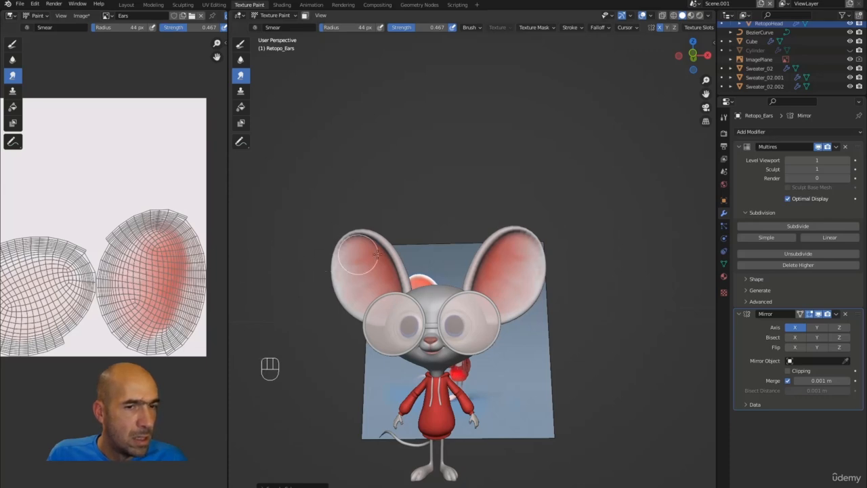
pyautogui.moveTo(527, 261)
pyautogui.mouseDown()
pyautogui.moveTo(523, 275)
pyautogui.moveTo(516, 270)
pyautogui.moveTo(491, 292)
pyautogui.moveTo(503, 305)
pyautogui.moveTo(532, 276)
pyautogui.moveTo(513, 286)
pyautogui.mouseUp()
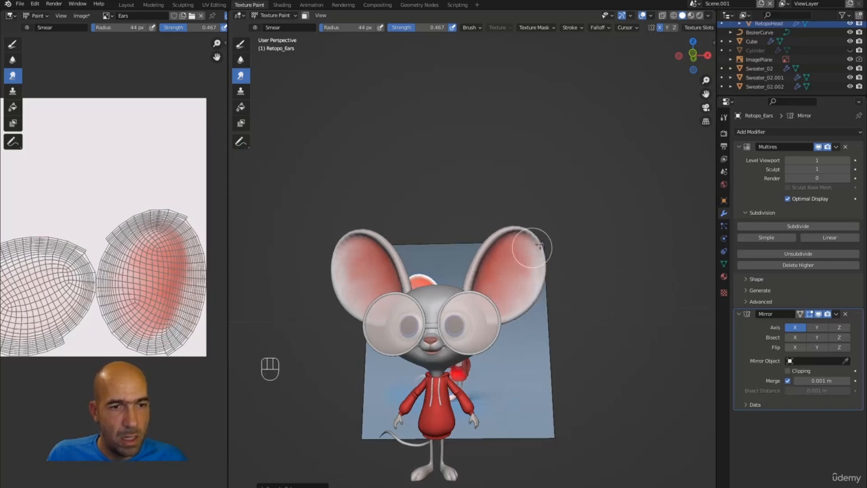
pyautogui.moveTo(532, 246)
pyautogui.keyDown('alt'); pyautogui.mouseDown()
pyautogui.moveTo(573, 244)
pyautogui.moveTo(499, 259)
pyautogui.moveTo(517, 248)
pyautogui.moveTo(557, 238)
pyautogui.moveTo(513, 270)
pyautogui.mouseUp(); pyautogui.keyUp('alt')
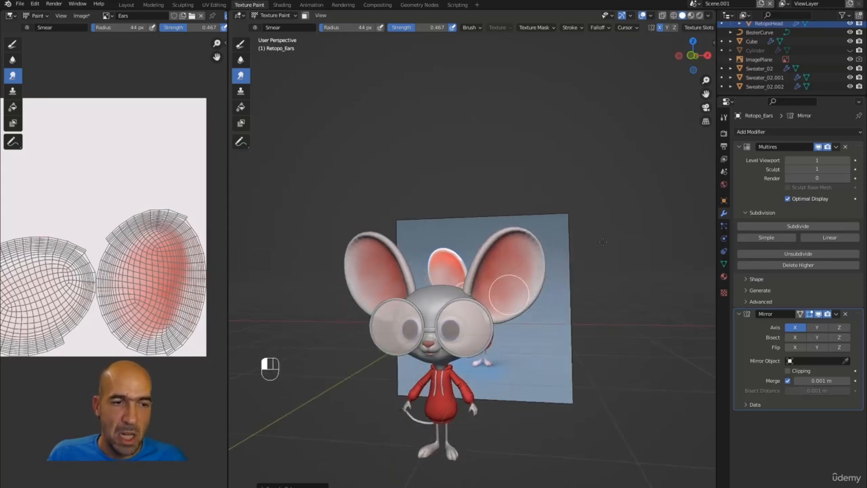
pyautogui.keyDown('alt'); pyautogui.moveTo(582, 248); pyautogui.dragTo(529, 219); pyautogui.keyUp('alt')
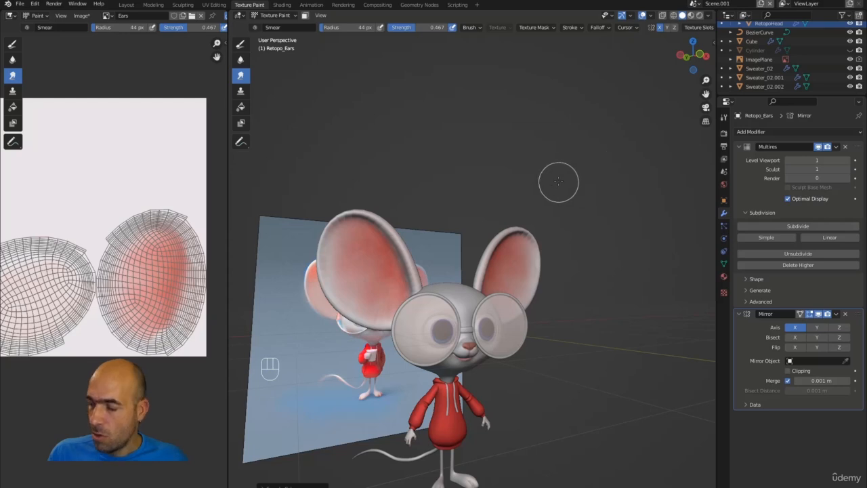
# Bring Retopo_Ears' Multires viewport, sculpt and render levels back to 3 and orbit to inspect the ears.
pyautogui.keyDown('alt'); pyautogui.moveTo(584, 217); pyautogui.dragTo(558, 236); pyautogui.keyUp('alt')
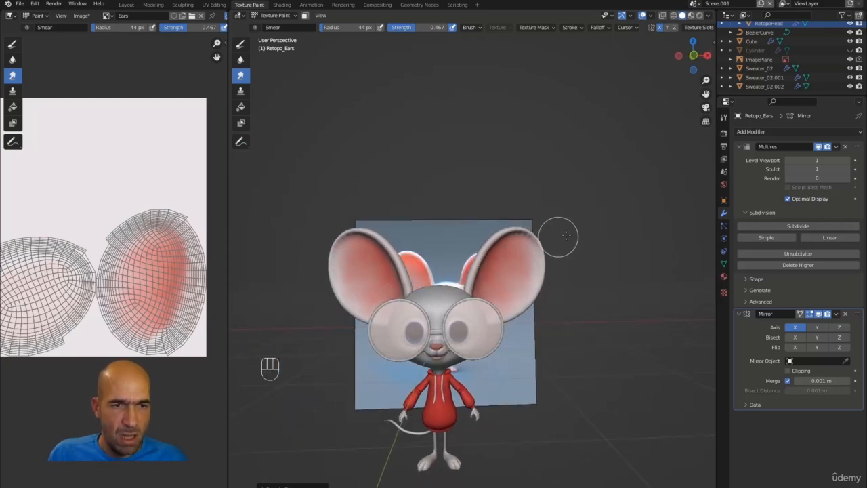
pyautogui.click(847, 160)
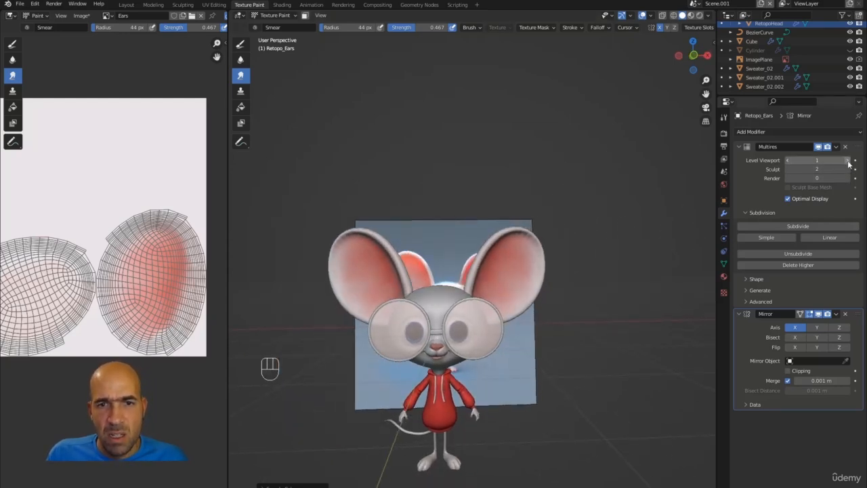
pyautogui.click(847, 168)
pyautogui.click(847, 169)
pyautogui.click(847, 178)
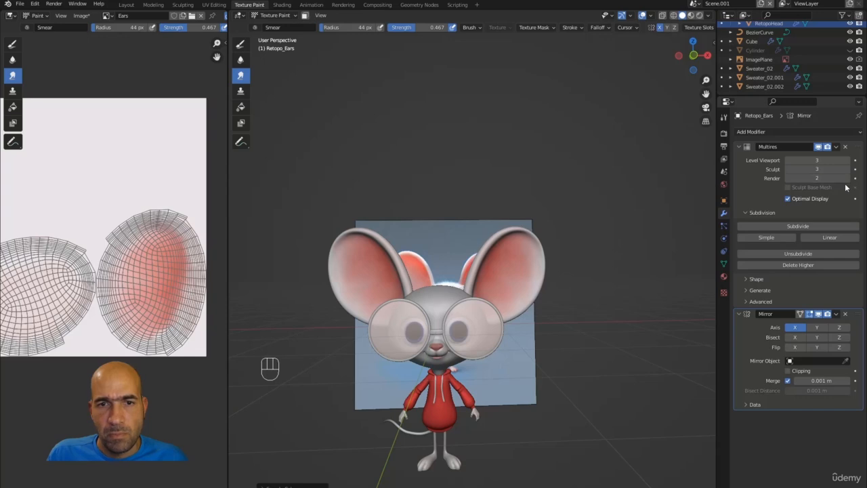
pyautogui.click(848, 179)
pyautogui.click(848, 178)
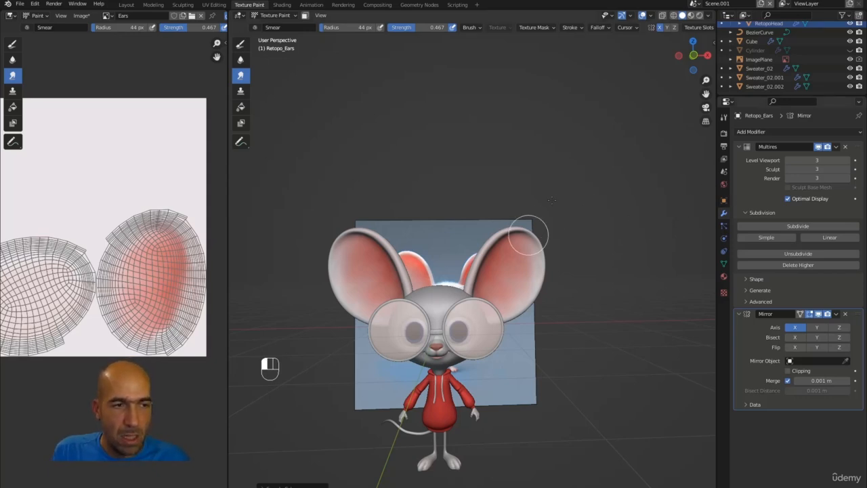
pyautogui.keyDown('alt'); pyautogui.moveTo(508, 194); pyautogui.dragTo(622, 197); pyautogui.keyUp('alt')
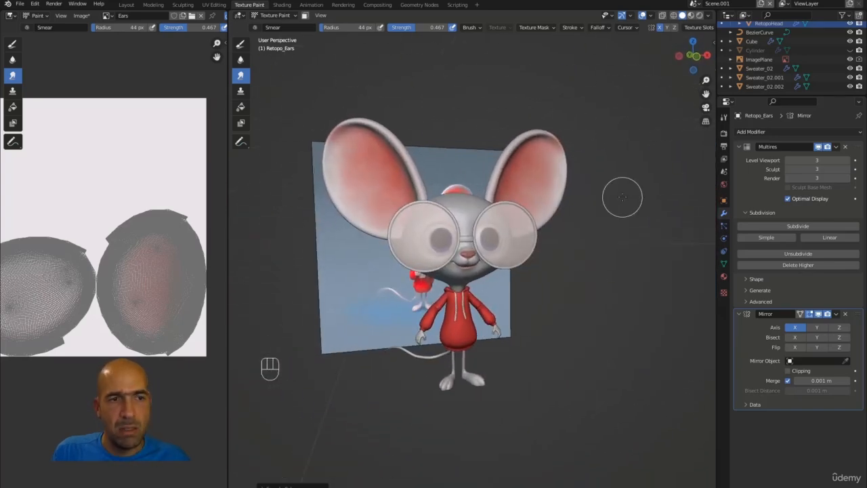